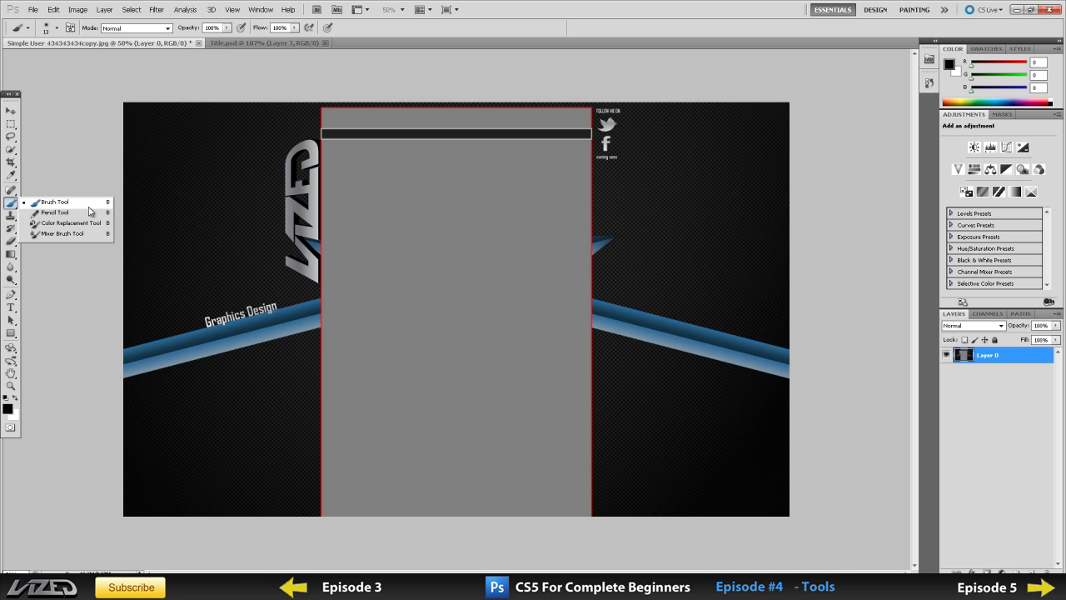
- Paint a filled blob beside the VIZED logo using an 85 px Brush with 0% hardness and pure red as the foreground colour
click(87, 203)
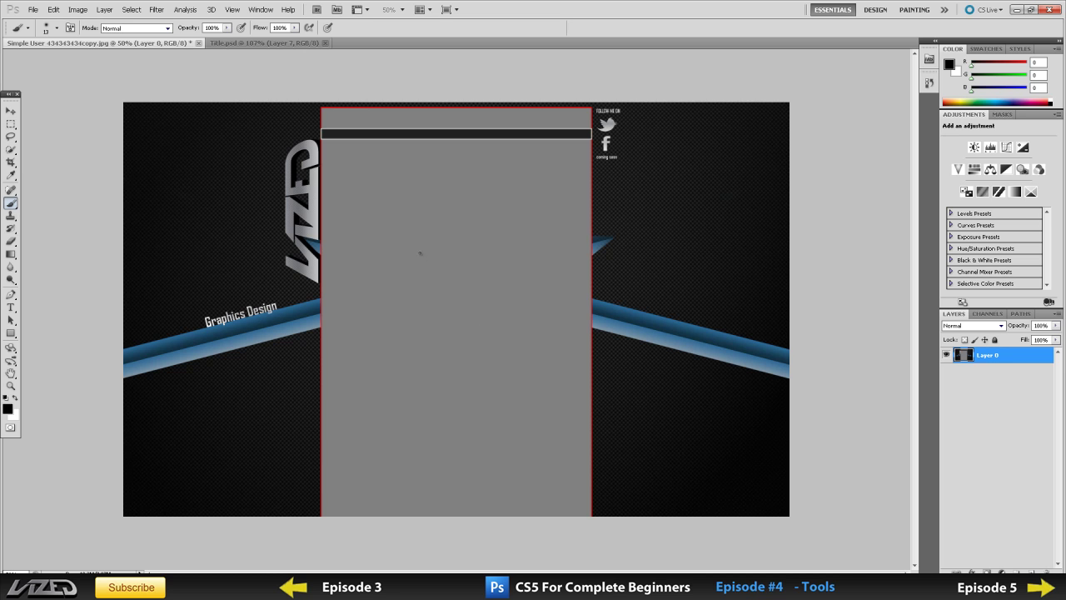
right_click(488, 285)
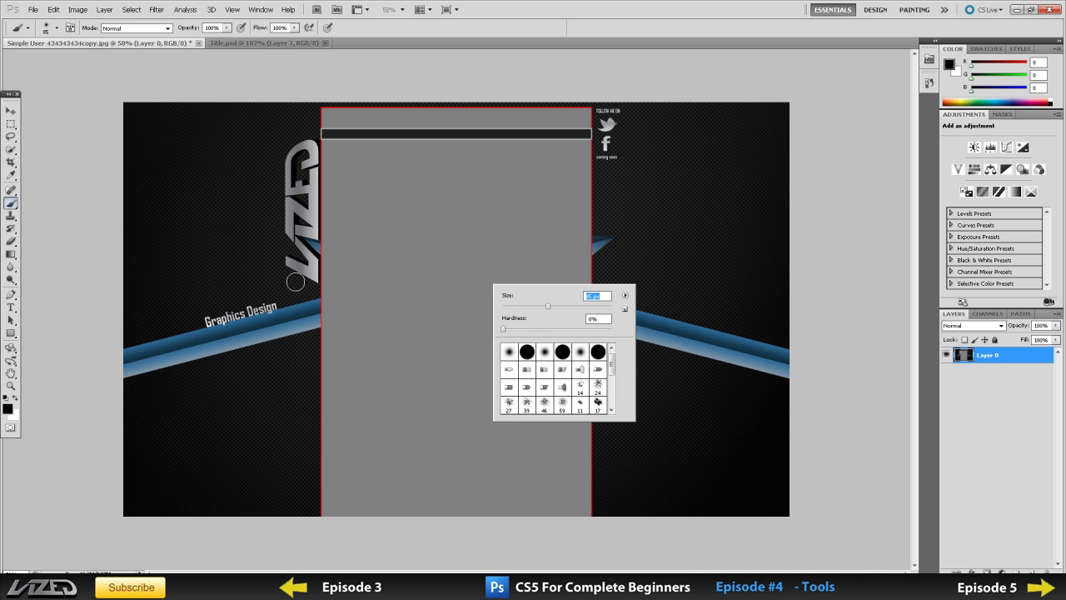
click(12, 412)
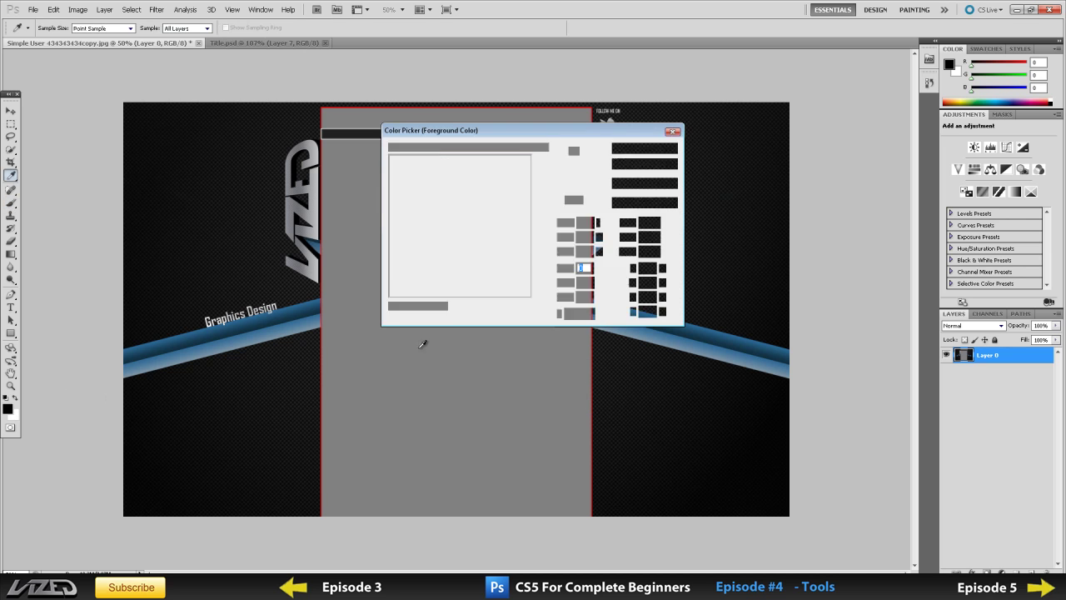
drag(476, 219, 531, 154)
click(664, 153)
key(Return)
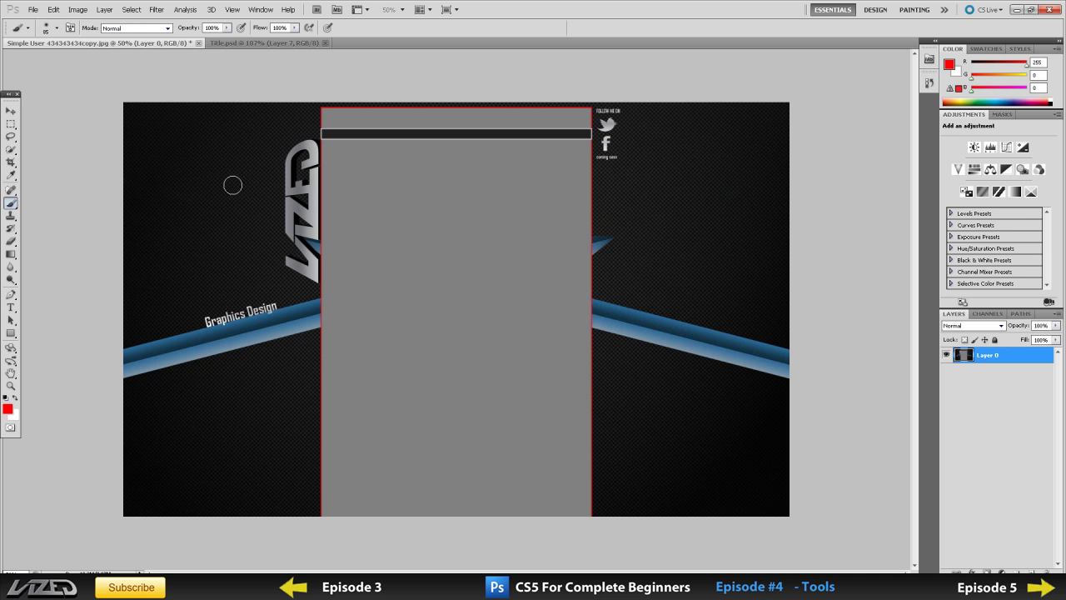
mouse_move(241, 188)
mouse_down()
mouse_move(226, 219)
mouse_move(233, 208)
mouse_move(219, 209)
mouse_move(240, 189)
mouse_move(199, 169)
mouse_move(188, 211)
mouse_move(235, 214)
mouse_up()
drag(163, 152, 114, 96)
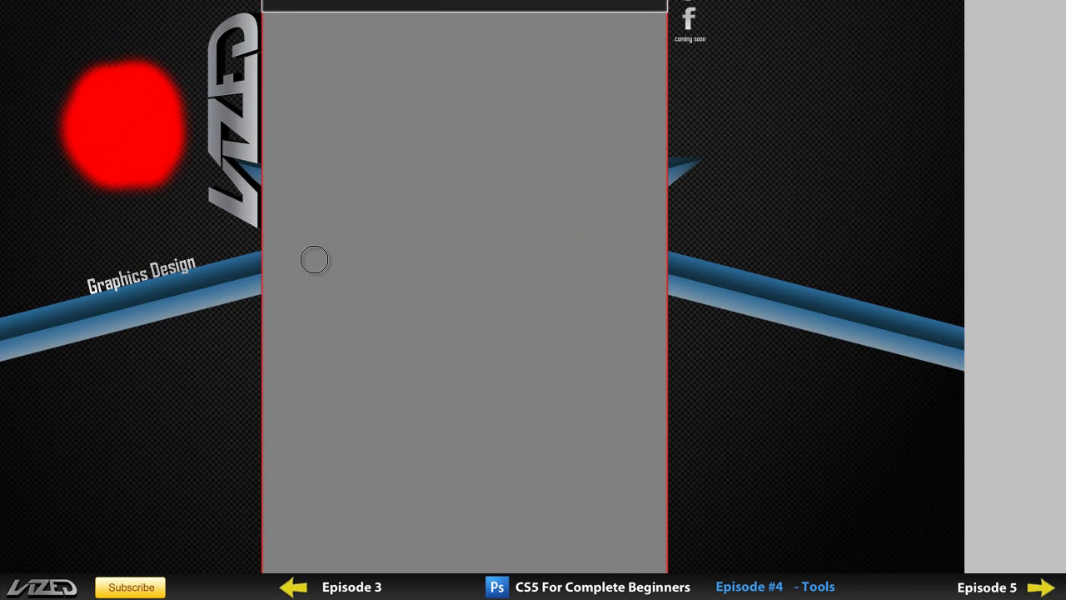
- Choose the star-shaped 29 brush tip, enlarge it to 102 px, and stamp two red stars on the grey panel
right_click(480, 167)
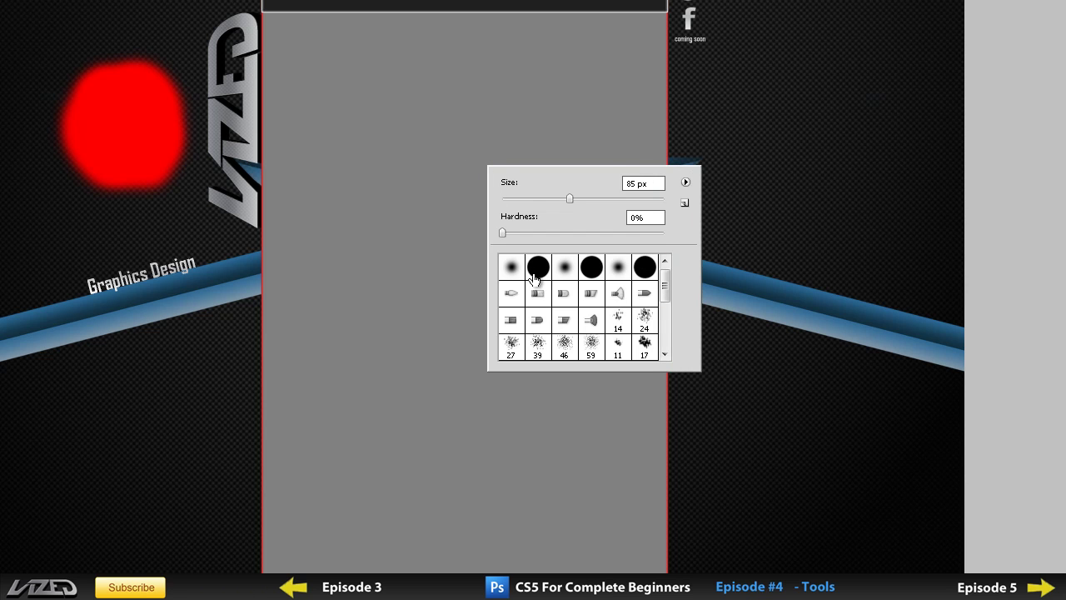
mouse_move(666, 288)
mouse_down()
mouse_move(666, 334)
mouse_move(665, 292)
mouse_move(664, 325)
mouse_up()
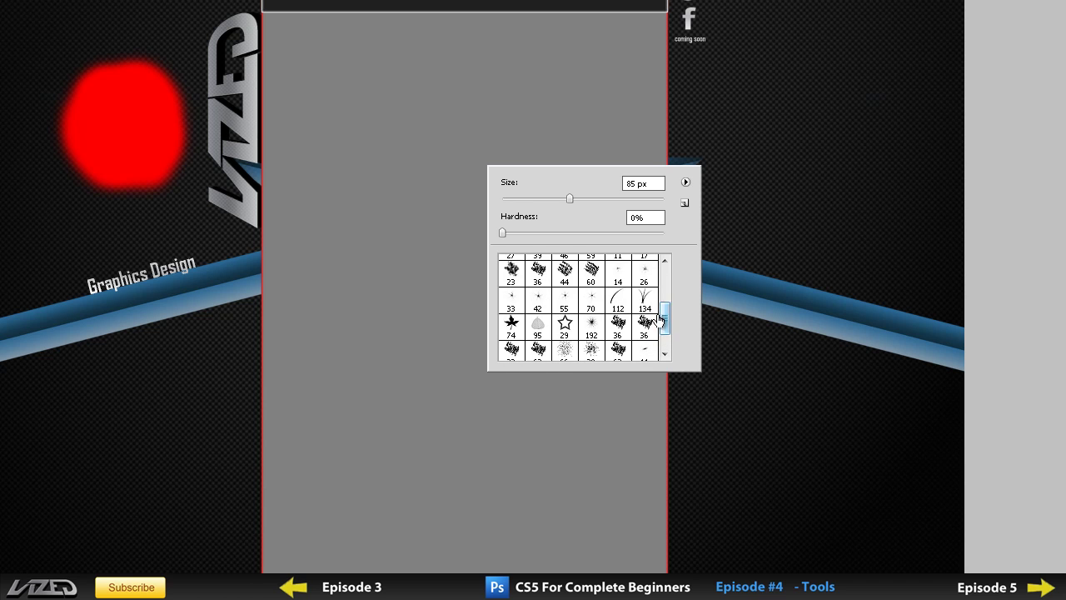
click(565, 328)
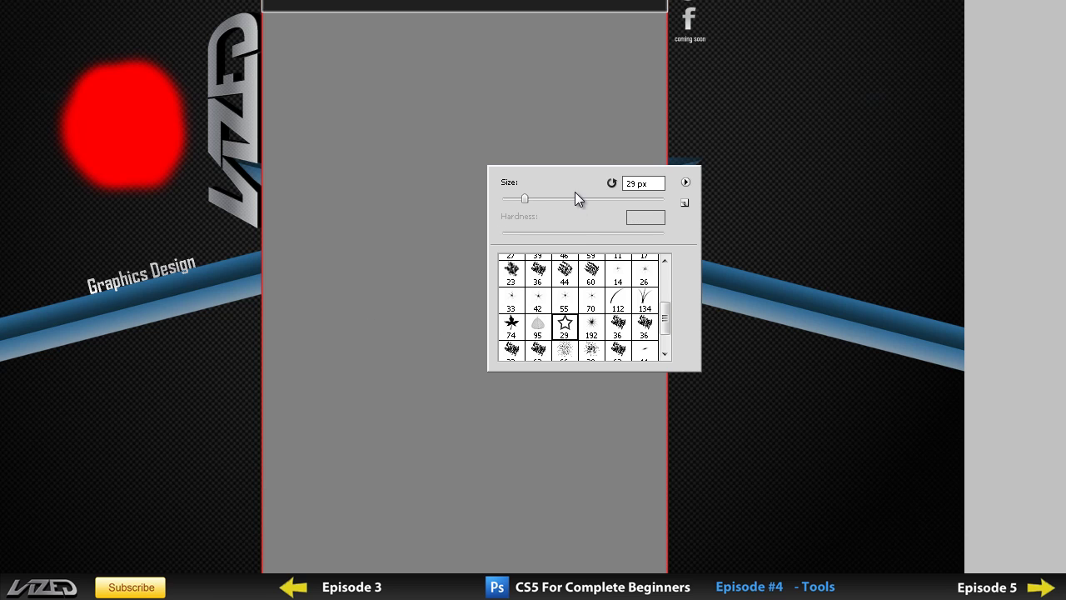
click(367, 387)
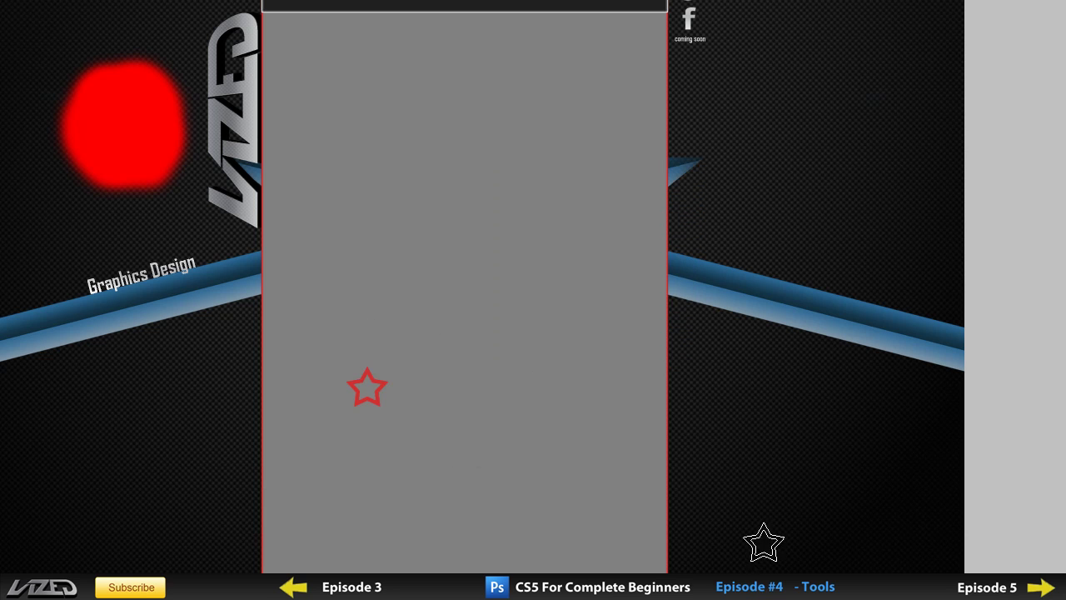
click(472, 193)
- Browse the brush presets and switch to a hard round tip at 102 px with 100% hardness
right_click(524, 324)
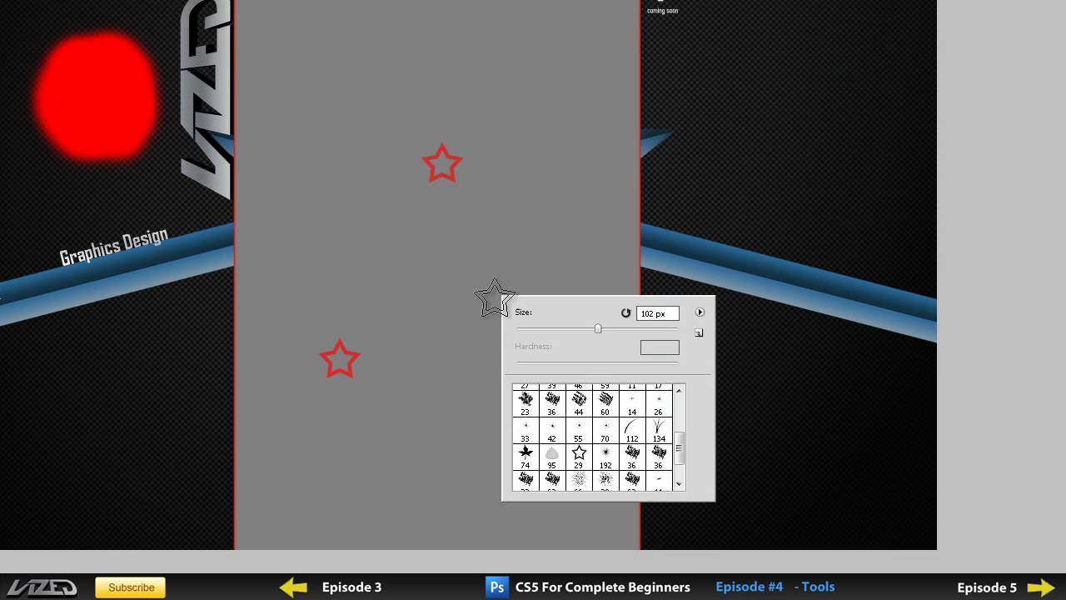
scroll(550, 374, up, 4)
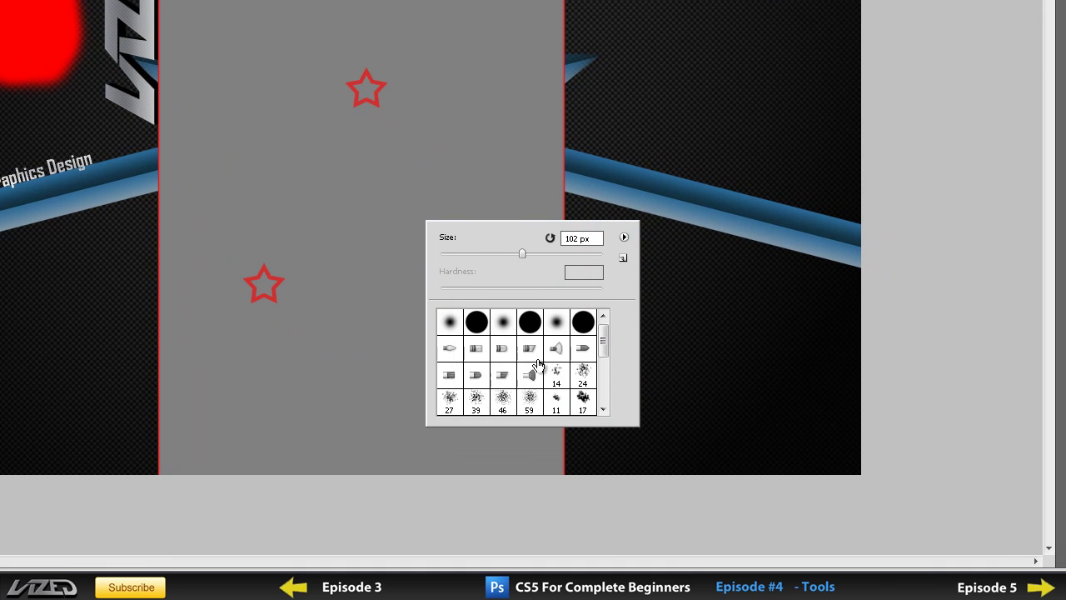
mouse_move(609, 348)
mouse_down()
mouse_move(605, 379)
mouse_move(604, 348)
mouse_up()
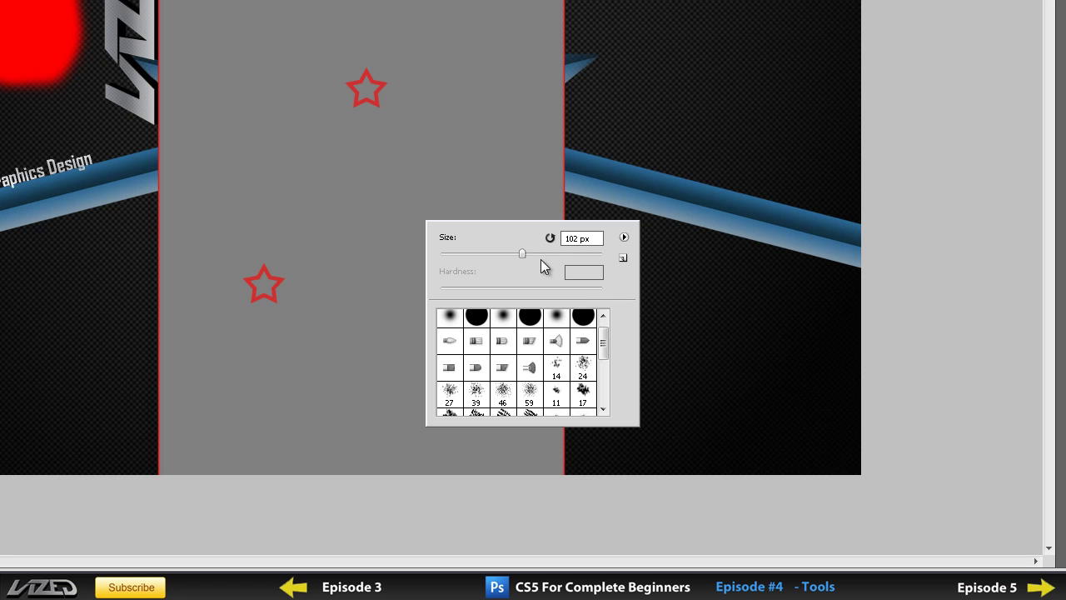
scroll(556, 356, up, 1)
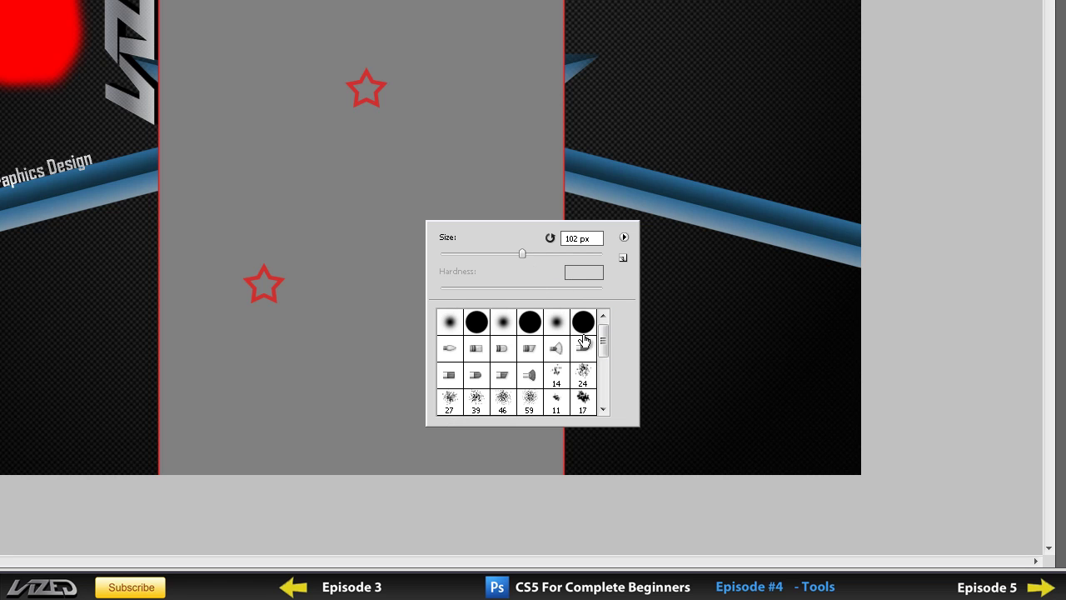
click(584, 323)
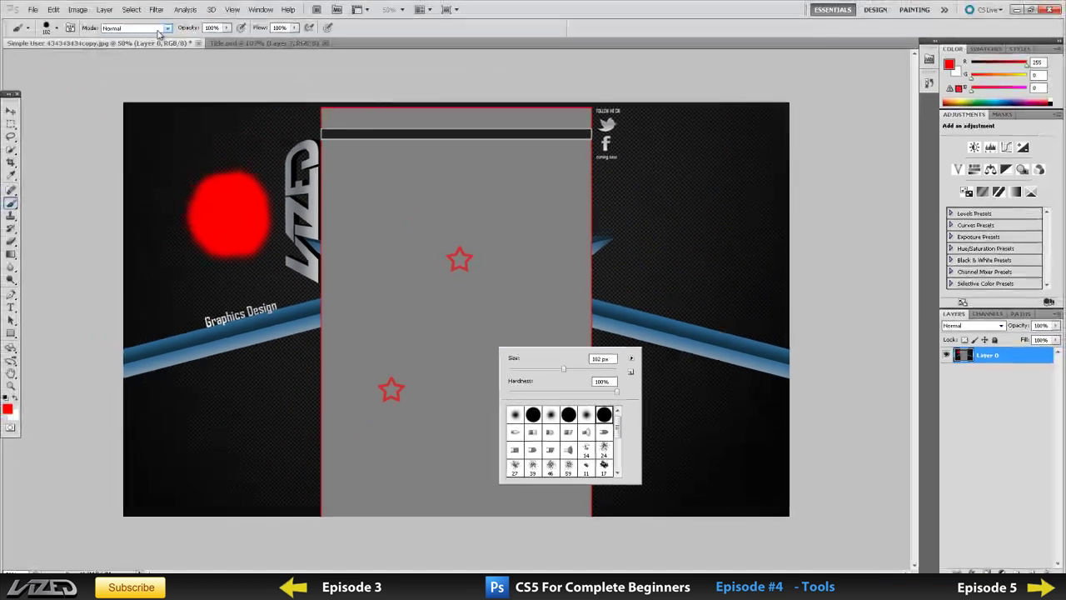
click(226, 28)
click(227, 28)
click(295, 28)
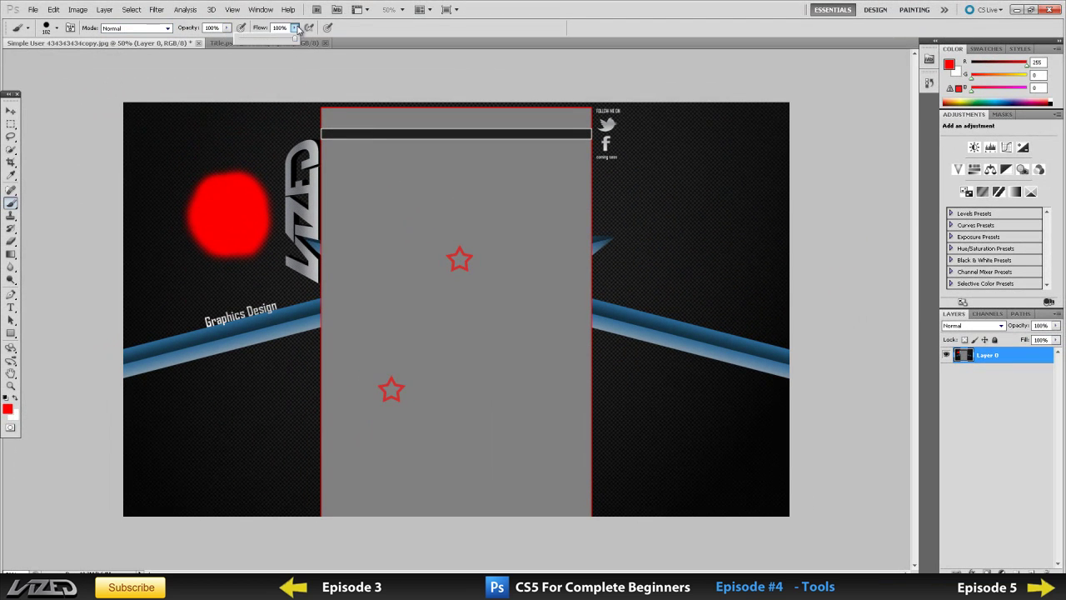
- Paint one red blob on the upper grey panel at about 30% brush hardness and another lower down at nearly 0% hardness
right_click(392, 208)
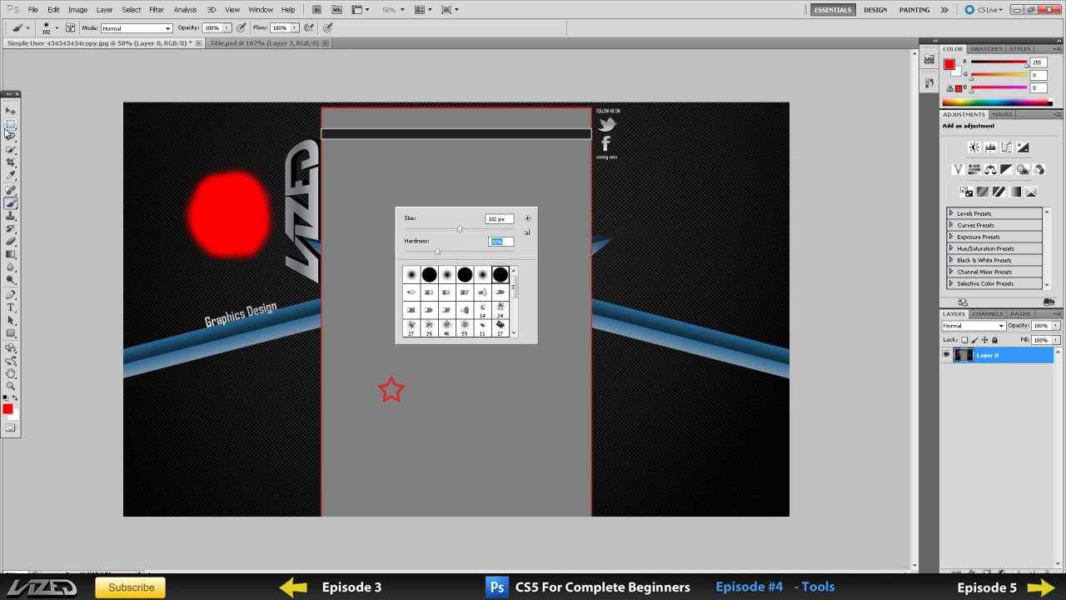
mouse_move(344, 173)
mouse_down()
mouse_move(410, 214)
mouse_move(379, 165)
mouse_move(393, 200)
mouse_up()
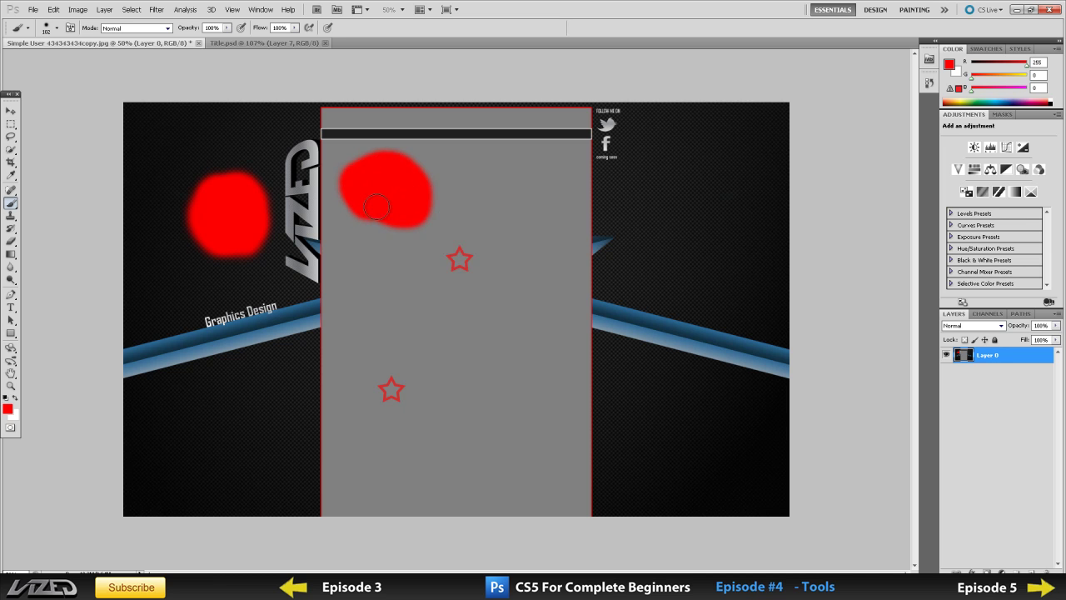
right_click(517, 200)
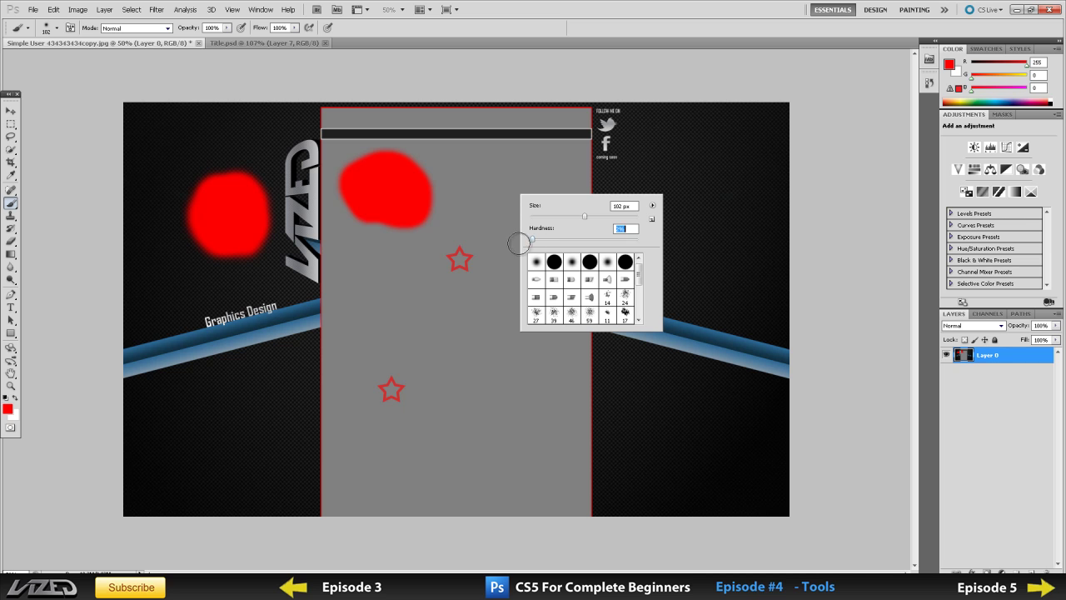
drag(453, 371, 393, 356)
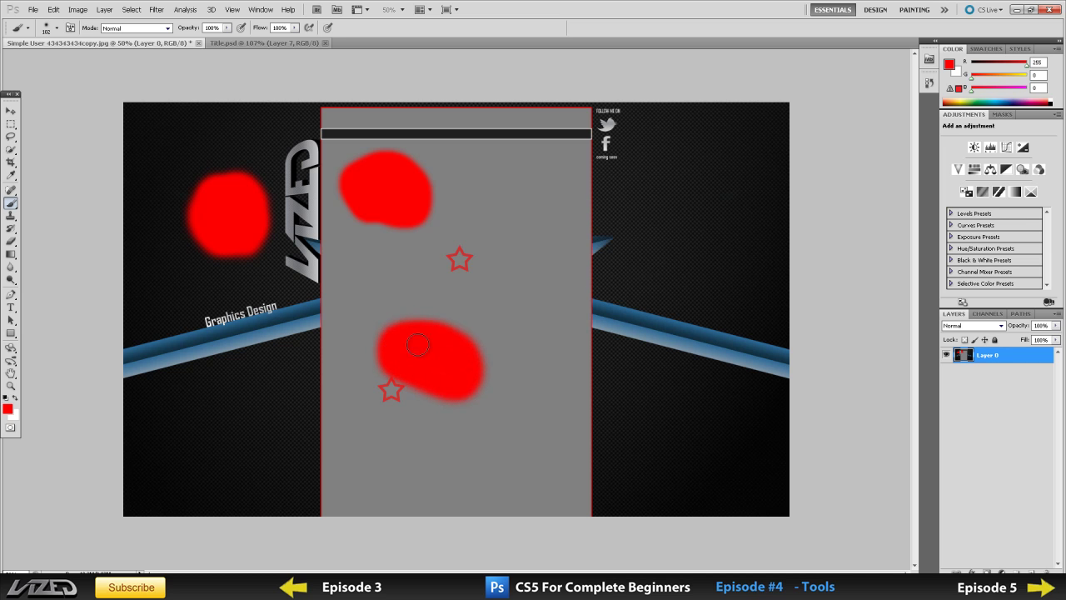
- Set the brush hardness to 100% and paint a crisp-edged red blob near the grey panel's upper right edge
right_click(443, 316)
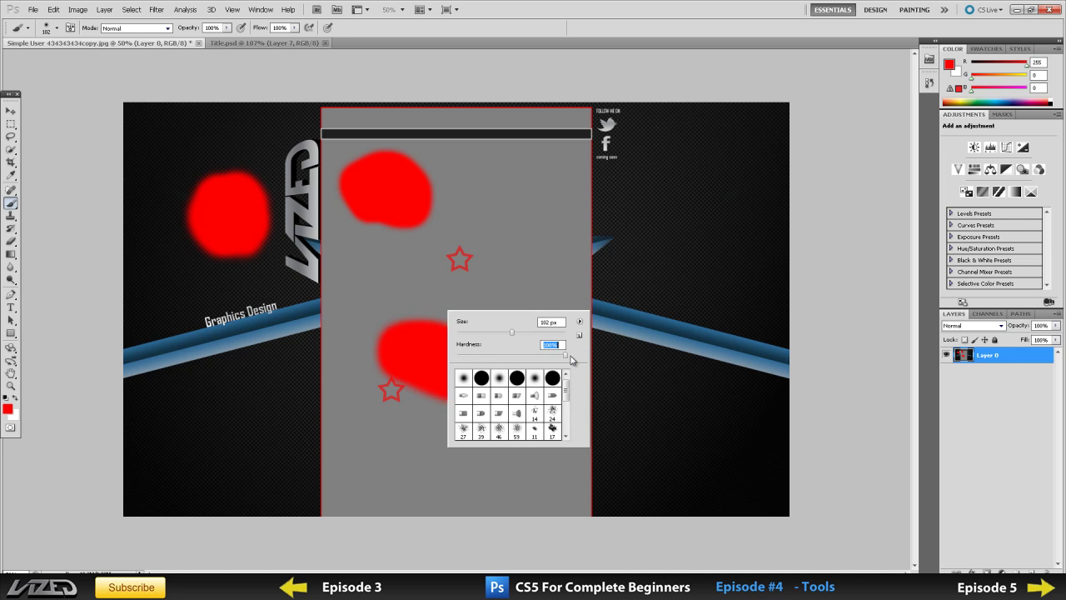
key(Return)
mouse_move(550, 219)
mouse_down()
mouse_move(532, 237)
mouse_move(571, 206)
mouse_move(532, 210)
mouse_up()
- Set the brush opacity to 29% and paint overlapping red strokes from the grey panel across the right-hand blue stripe
right_click(547, 205)
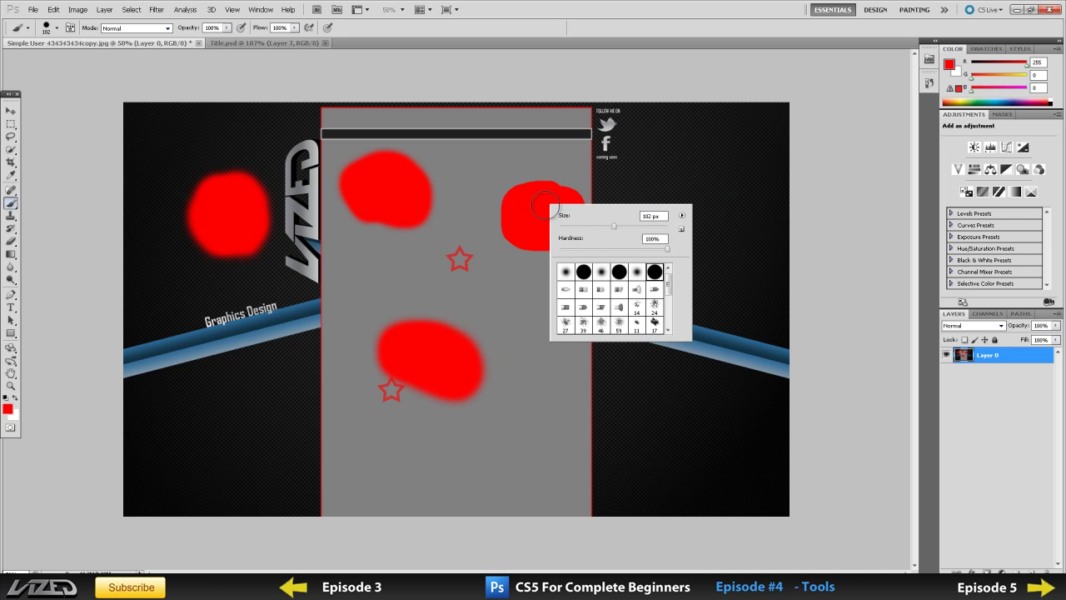
click(228, 29)
drag(189, 39, 187, 39)
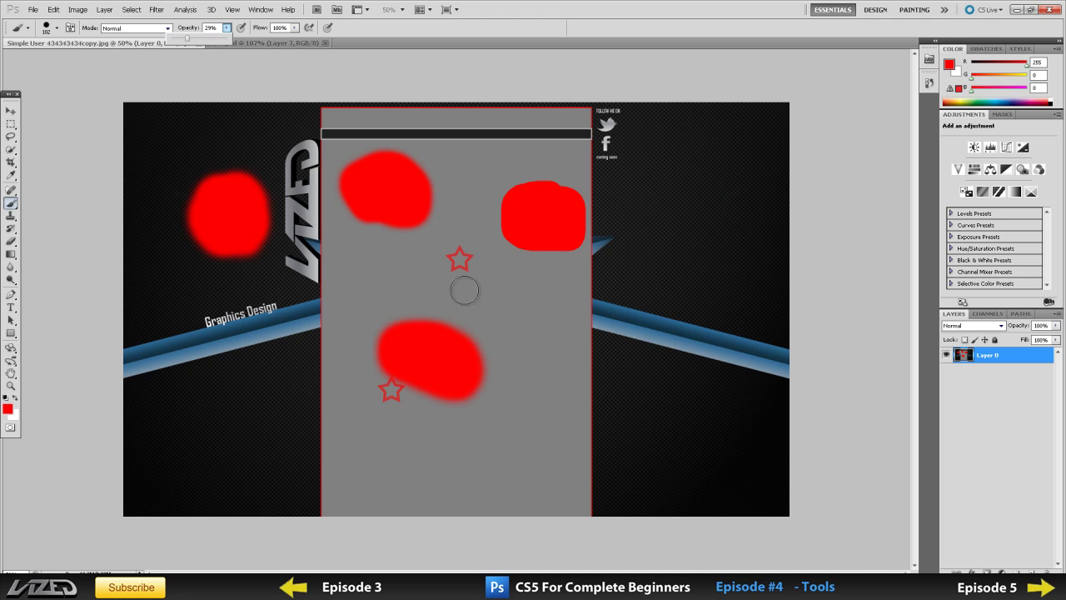
drag(504, 333, 614, 332)
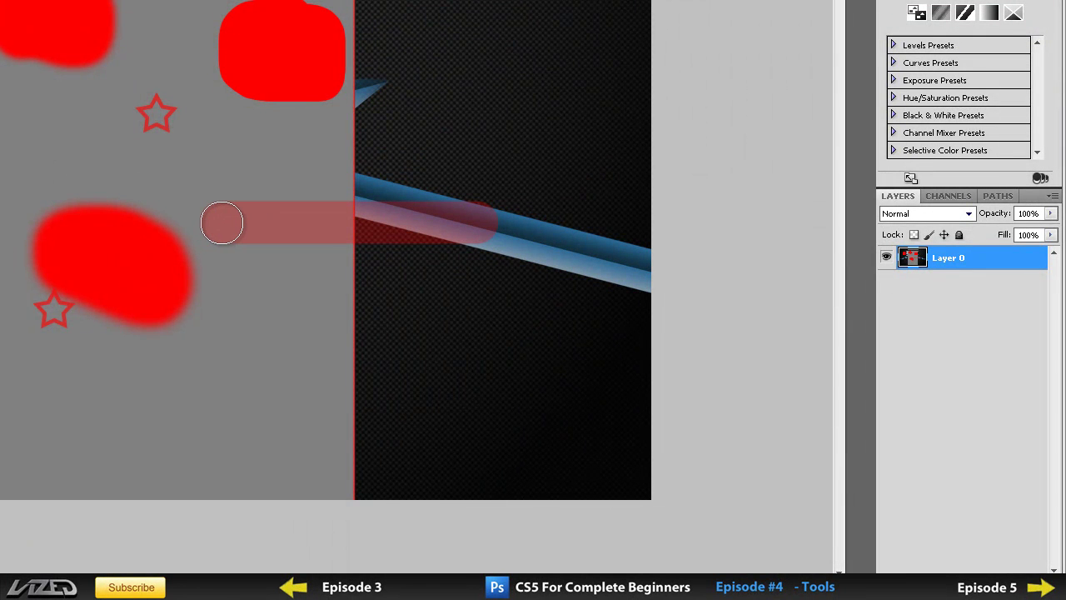
drag(222, 222, 476, 222)
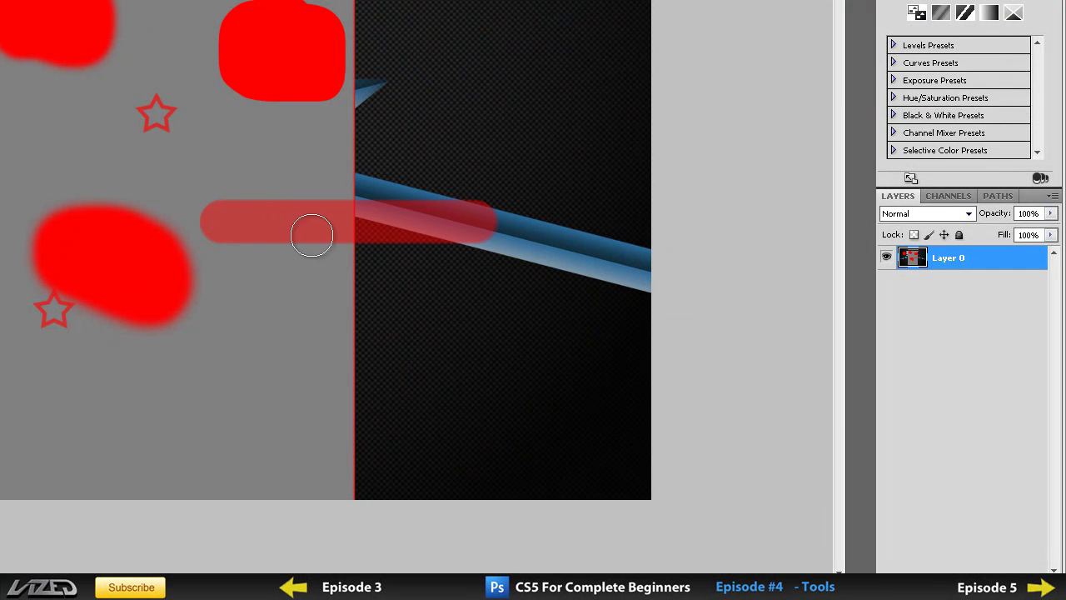
drag(221, 221, 491, 221)
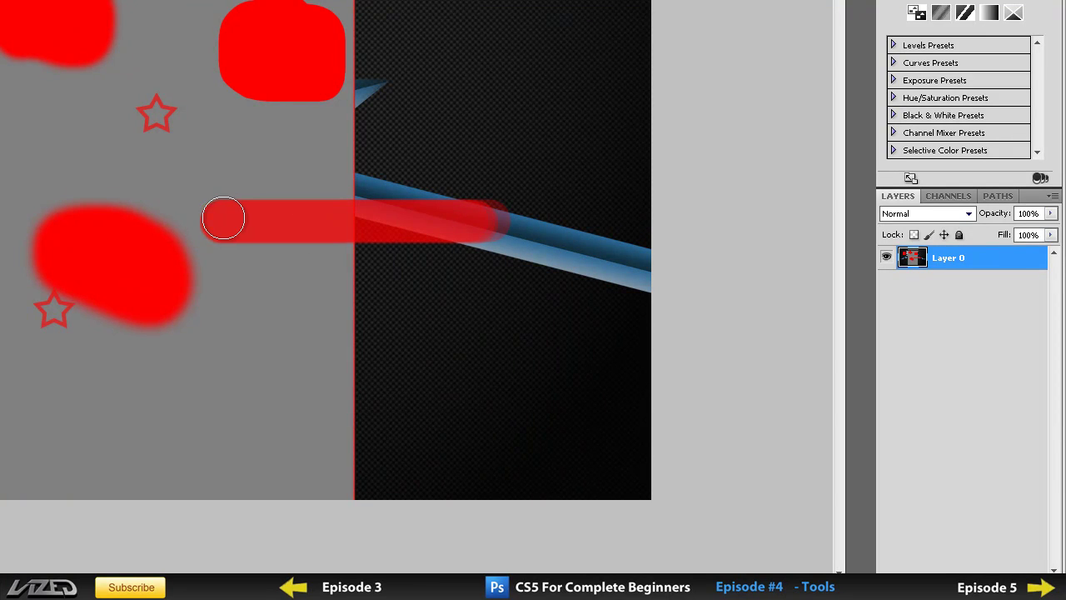
mouse_move(233, 220)
mouse_down()
mouse_move(382, 223)
mouse_move(361, 210)
mouse_move(382, 211)
mouse_move(357, 219)
mouse_move(429, 224)
mouse_move(363, 222)
mouse_move(425, 220)
mouse_move(456, 202)
mouse_move(445, 222)
mouse_move(449, 213)
mouse_move(395, 231)
mouse_move(384, 185)
mouse_up()
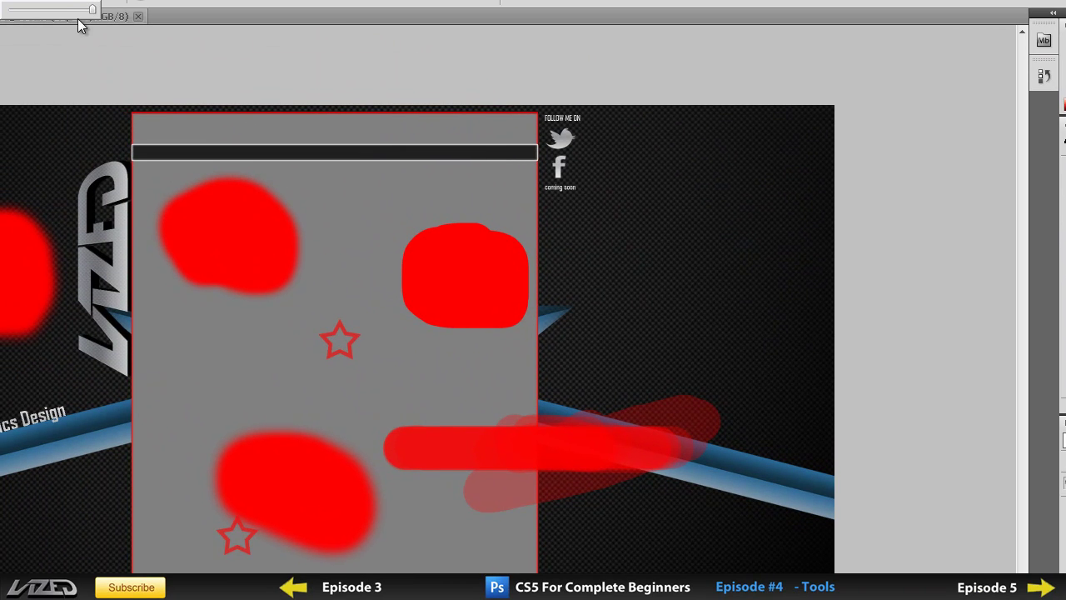
- Set the brush opacity back to 100% and the flow to 50%
click(231, 27)
drag(231, 43, 286, 46)
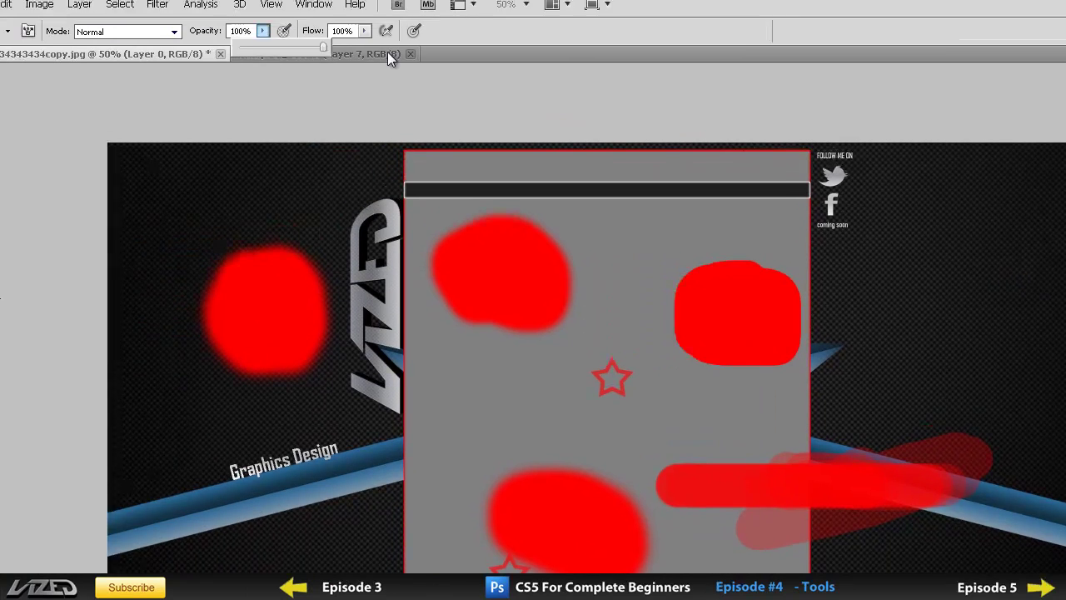
click(442, 44)
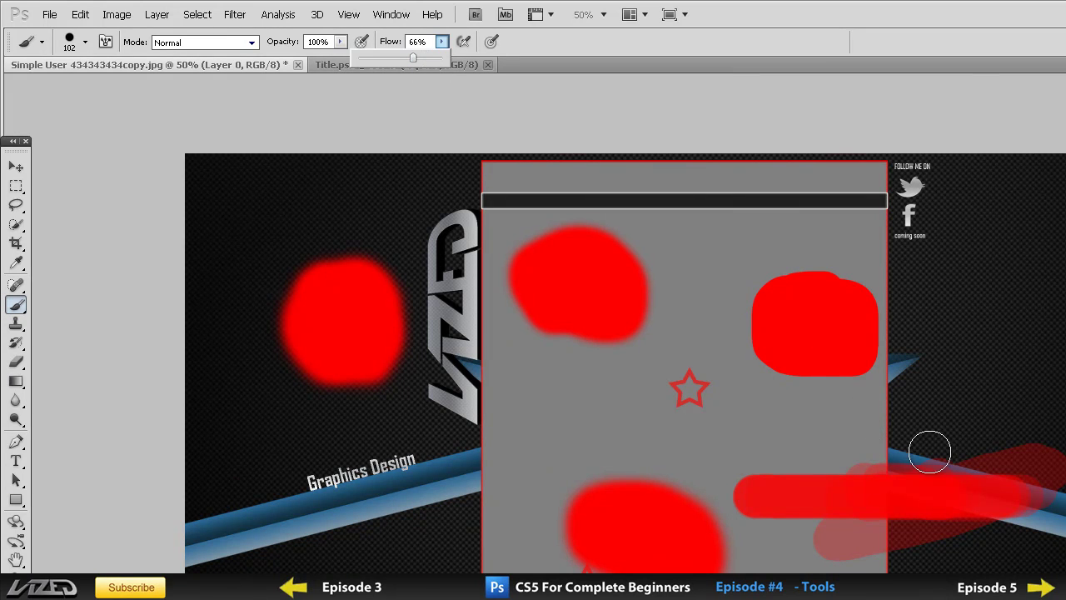
drag(414, 58, 405, 60)
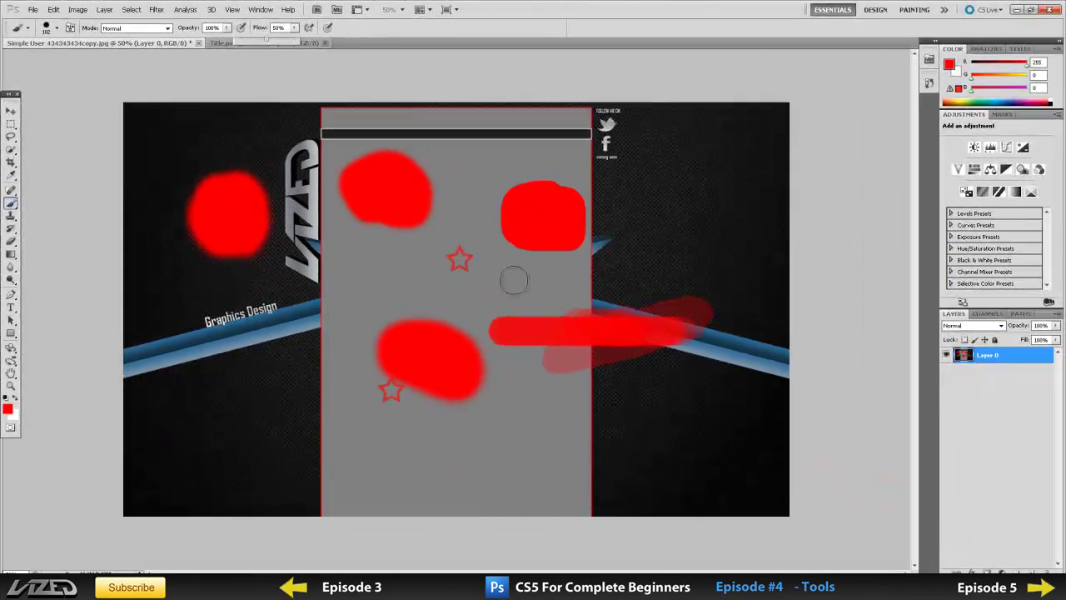
- Paint a horizontal red stroke across the grey panel's right edge and two vertical strokes on the dark background beside it
drag(756, 422, 944, 419)
drag(664, 207, 664, 288)
drag(721, 179, 721, 273)
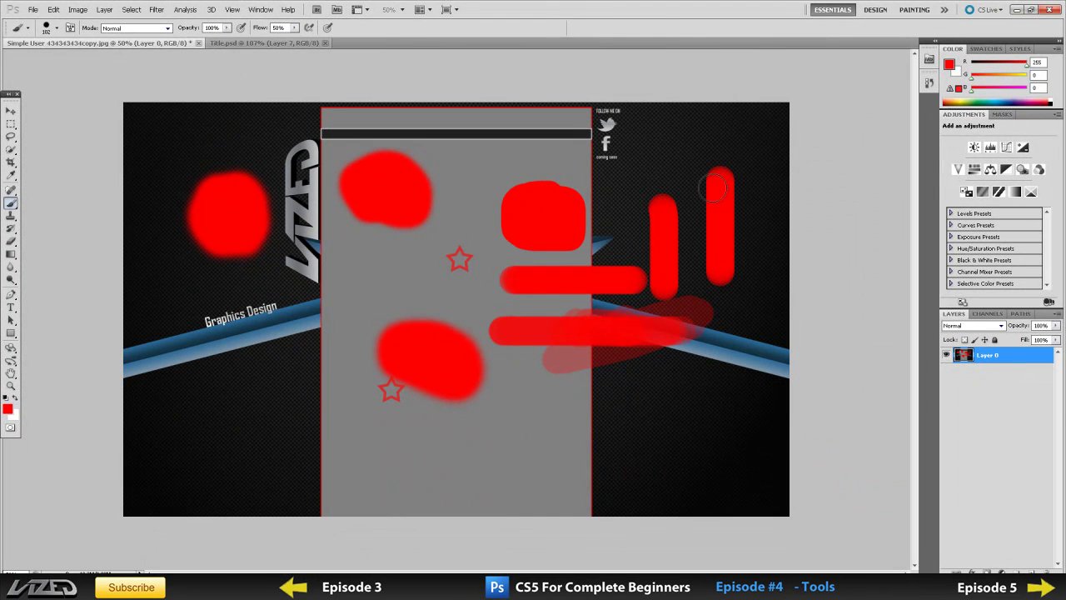
- Set the brush flow to 11% and paint faint overlapping red strokes above and beside the crisp-edged blob
scroll(700, 193, up, 6)
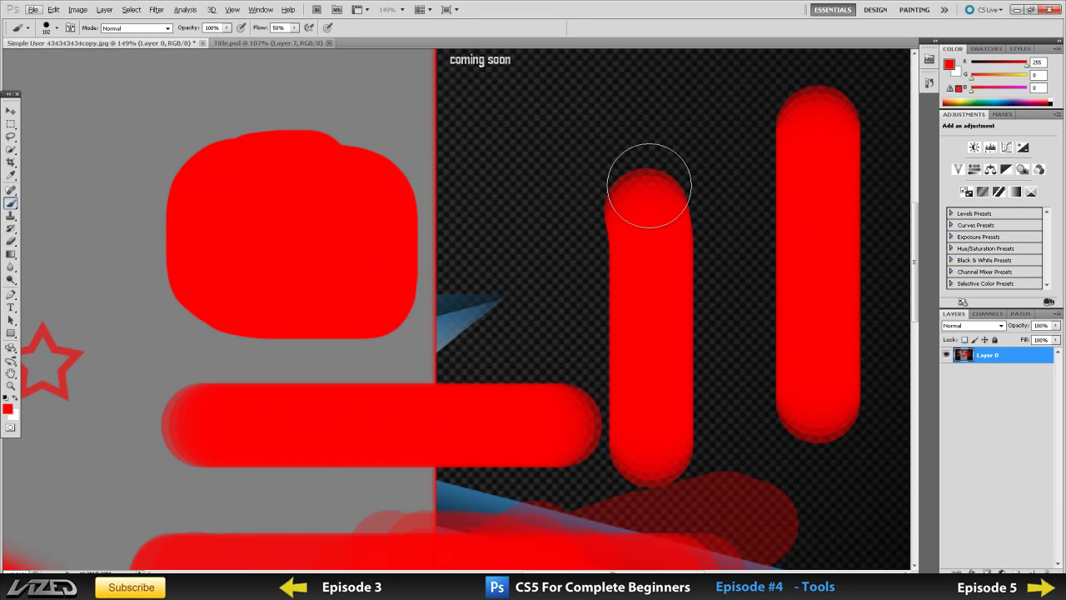
drag(292, 30, 267, 36)
drag(469, 136, 728, 137)
drag(235, 106, 429, 110)
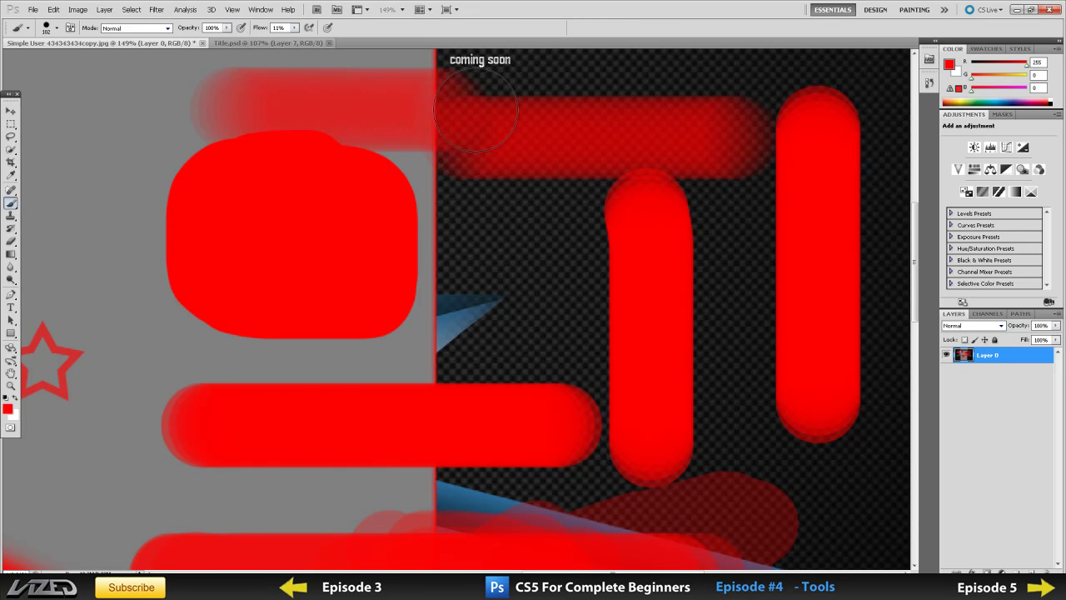
drag(119, 113, 366, 108)
drag(69, 169, 133, 211)
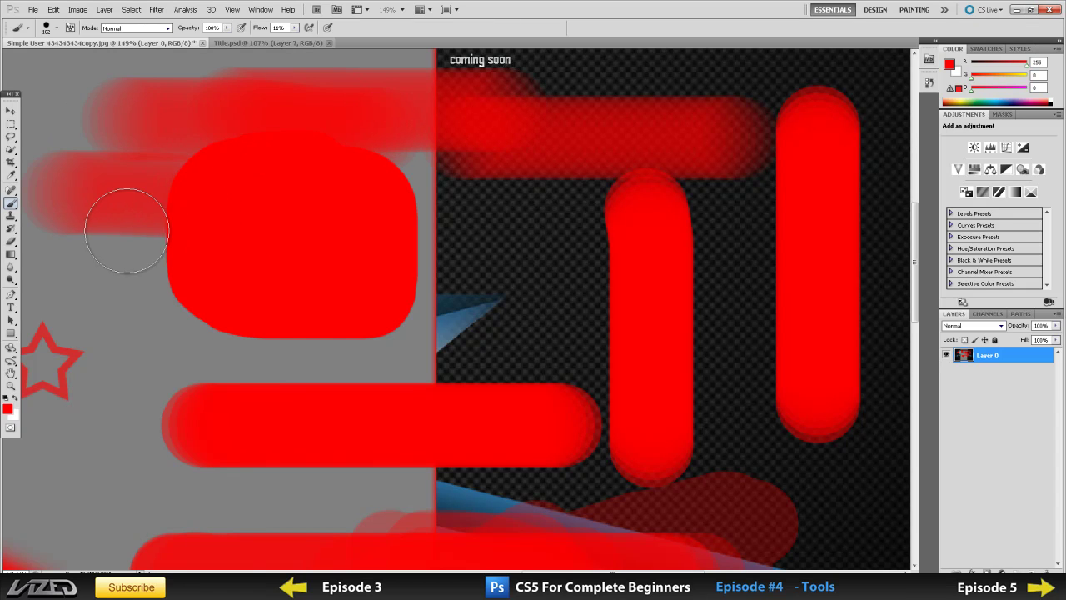
- Build up overlapping red strokes at the same low flow around and below the translucent strokes at the panel's right edge
scroll(340, 352, down, 5)
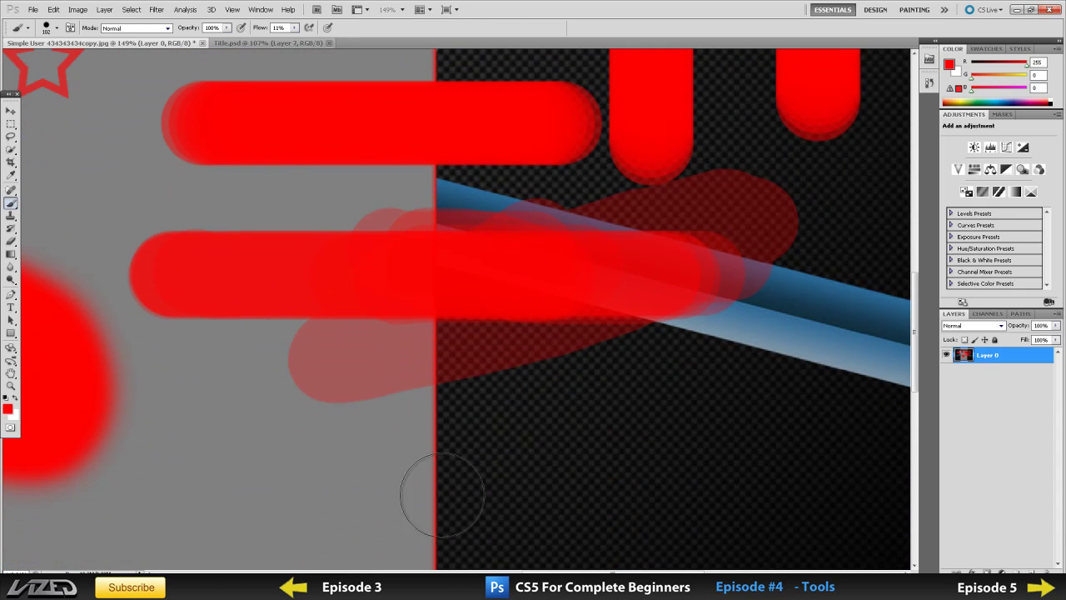
drag(327, 488, 583, 488)
mouse_move(417, 452)
mouse_down()
mouse_move(657, 463)
mouse_move(399, 466)
mouse_move(777, 477)
mouse_move(449, 495)
mouse_move(731, 482)
mouse_move(420, 462)
mouse_move(672, 454)
mouse_move(516, 439)
mouse_move(703, 420)
mouse_move(336, 392)
mouse_move(668, 391)
mouse_move(497, 370)
mouse_move(567, 362)
mouse_move(296, 338)
mouse_move(566, 335)
mouse_move(596, 315)
mouse_move(309, 335)
mouse_up()
scroll(442, 324, down, 8)
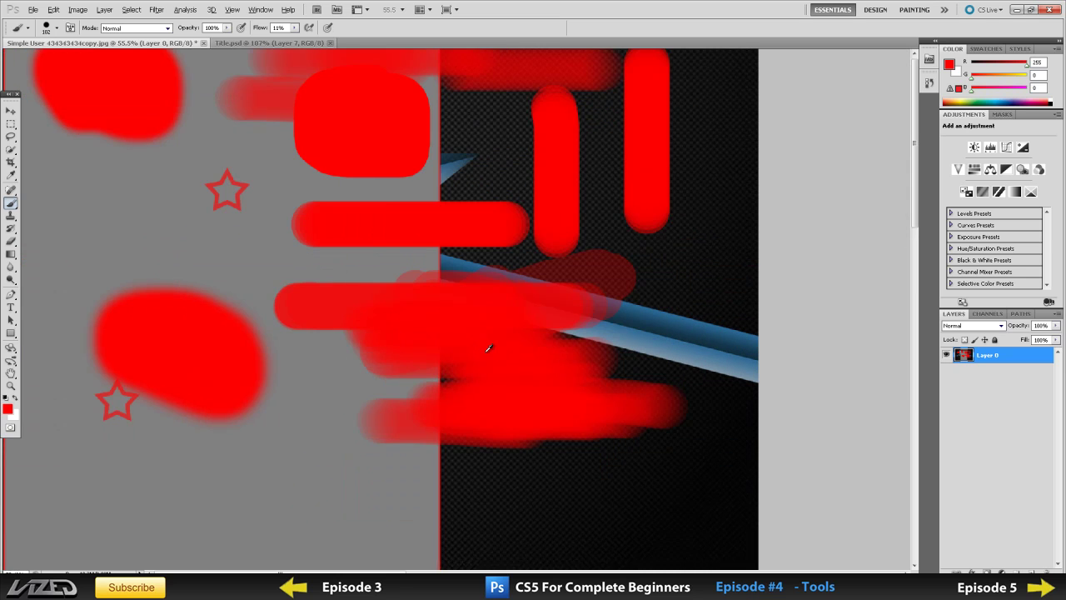
- Set the brush flow to 46% and paint a horizontal red stroke across the grey panel's left edge, below the slogan
click(294, 27)
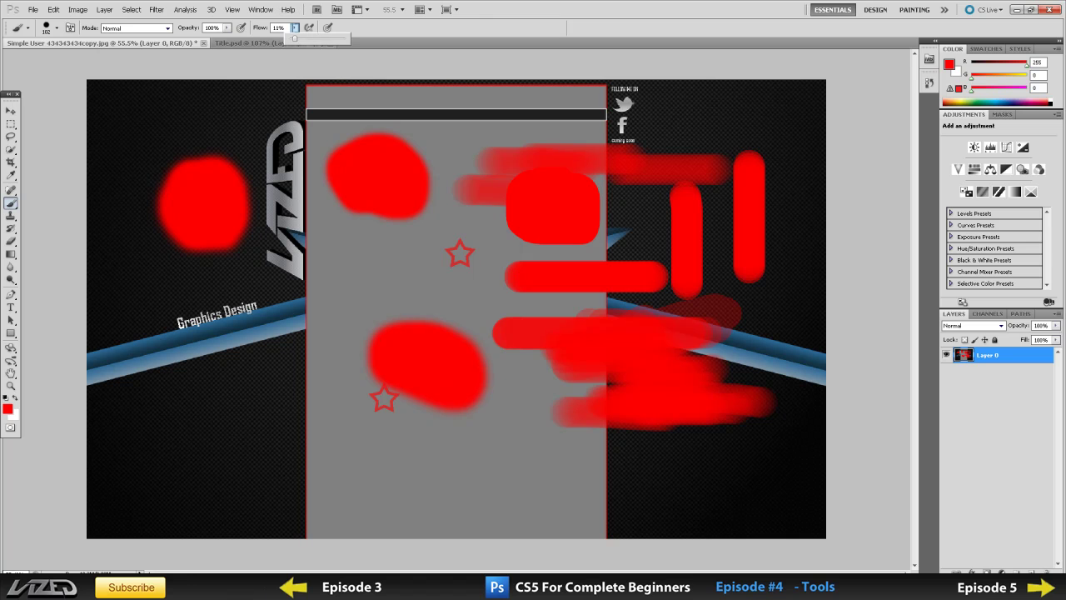
drag(252, 443, 383, 454)
scroll(125, 458, up, 3)
scroll(238, 455, up, 3)
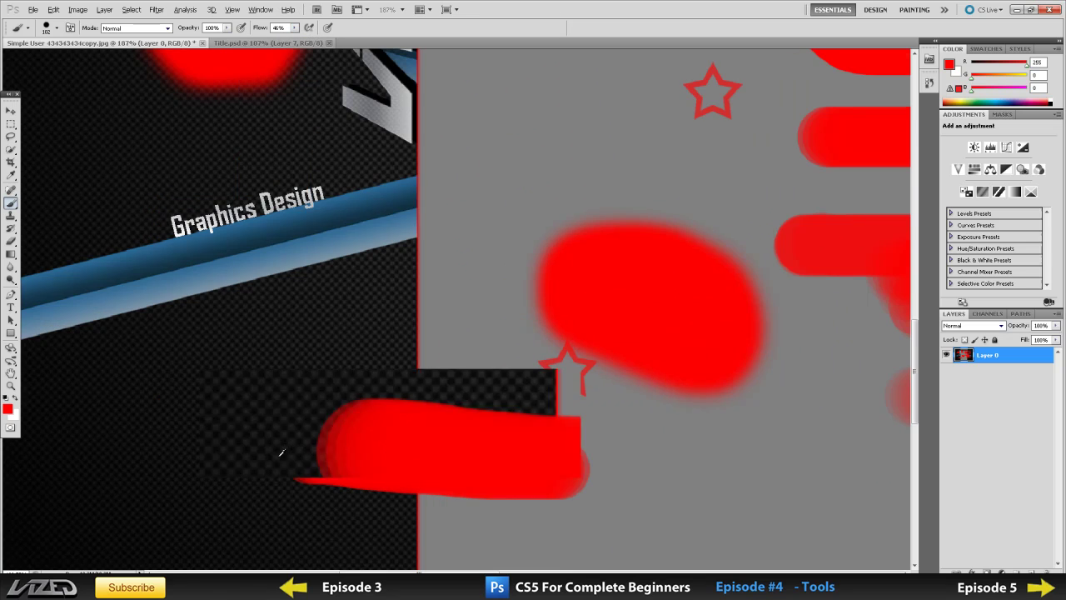
- Set the brush flow to 11% and change the foreground color to dark red #772a2a
click(294, 28)
drag(298, 39, 274, 38)
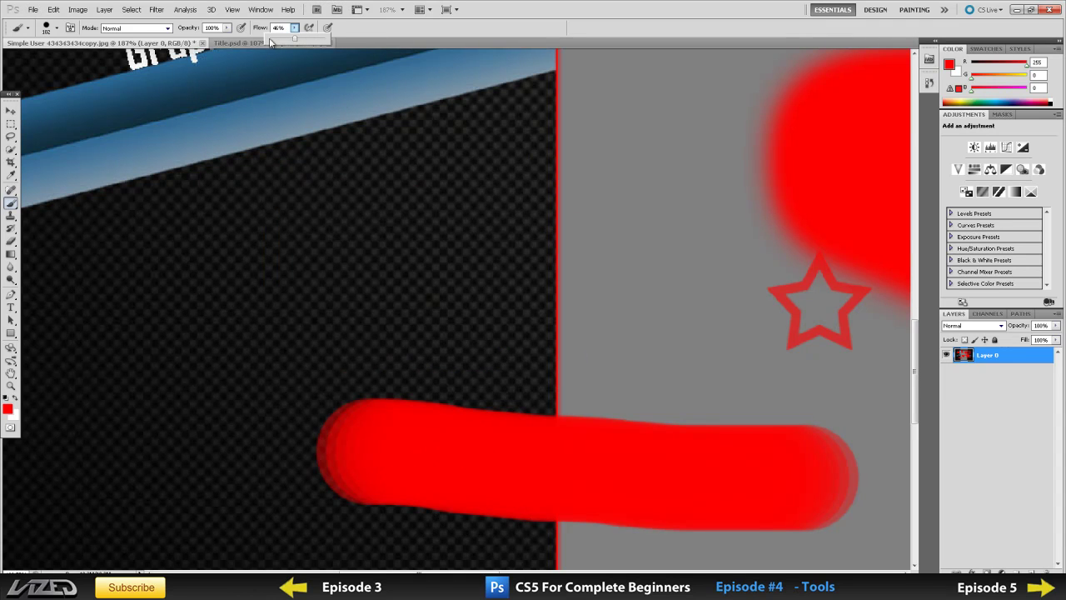
click(9, 409)
click(493, 252)
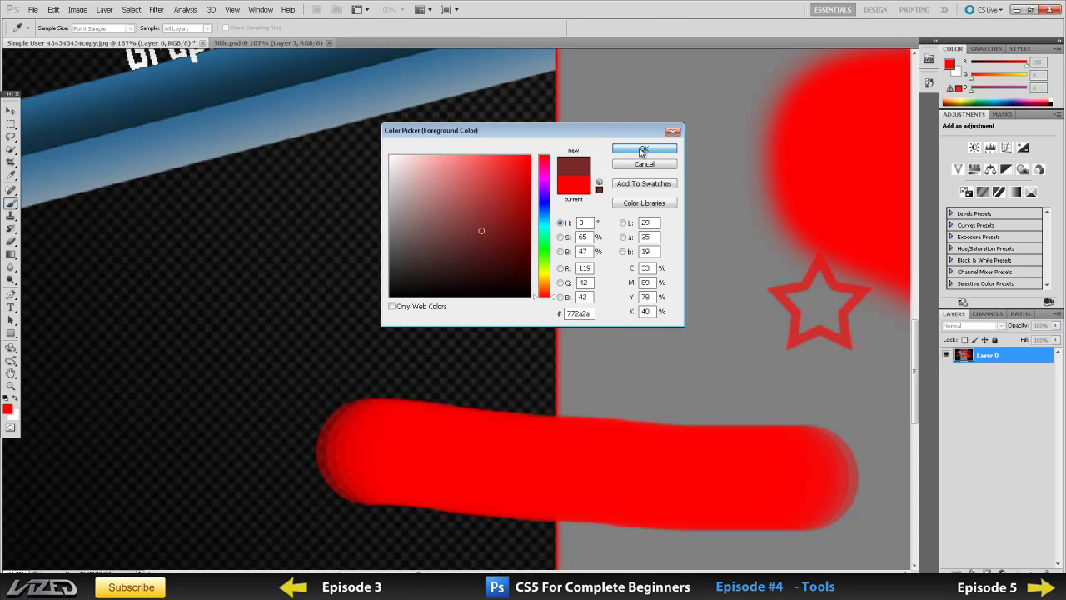
click(644, 148)
- Set the brush flow to 6% and paint faint dark red strokes over the horizontal red stroke at the grey panel's left edge
click(294, 28)
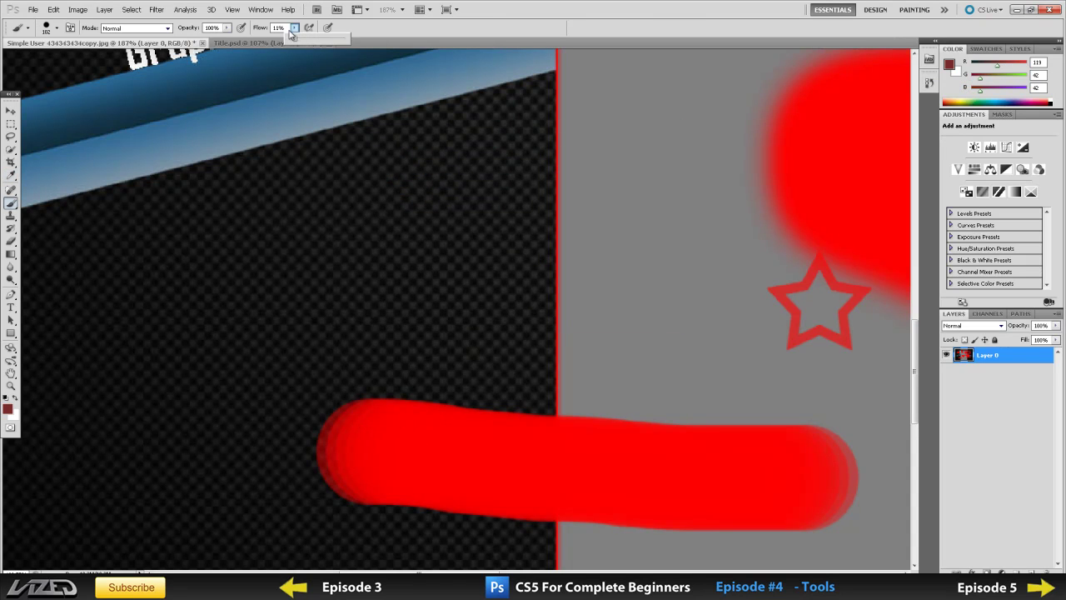
drag(296, 40, 292, 40)
mouse_move(382, 435)
mouse_down()
mouse_move(618, 423)
mouse_move(379, 438)
mouse_move(411, 425)
mouse_move(646, 425)
mouse_move(441, 436)
mouse_move(641, 436)
mouse_move(802, 456)
mouse_move(500, 485)
mouse_move(583, 512)
mouse_up()
scroll(662, 371, down, 3)
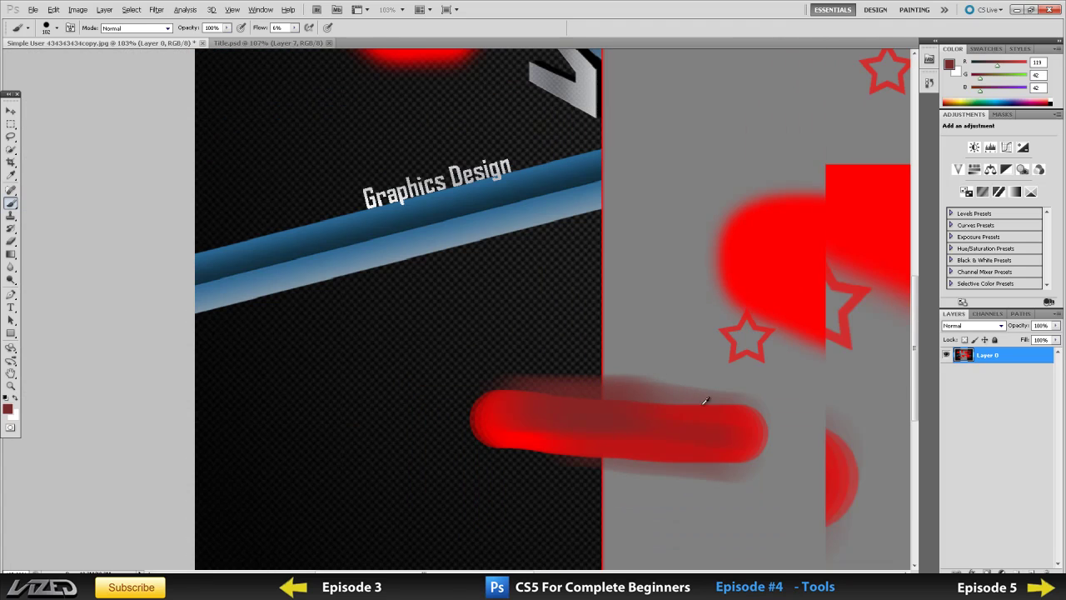
- Activate the Clone Stamp, Eraser and Paint Bucket tools one after another to present them
click(10, 219)
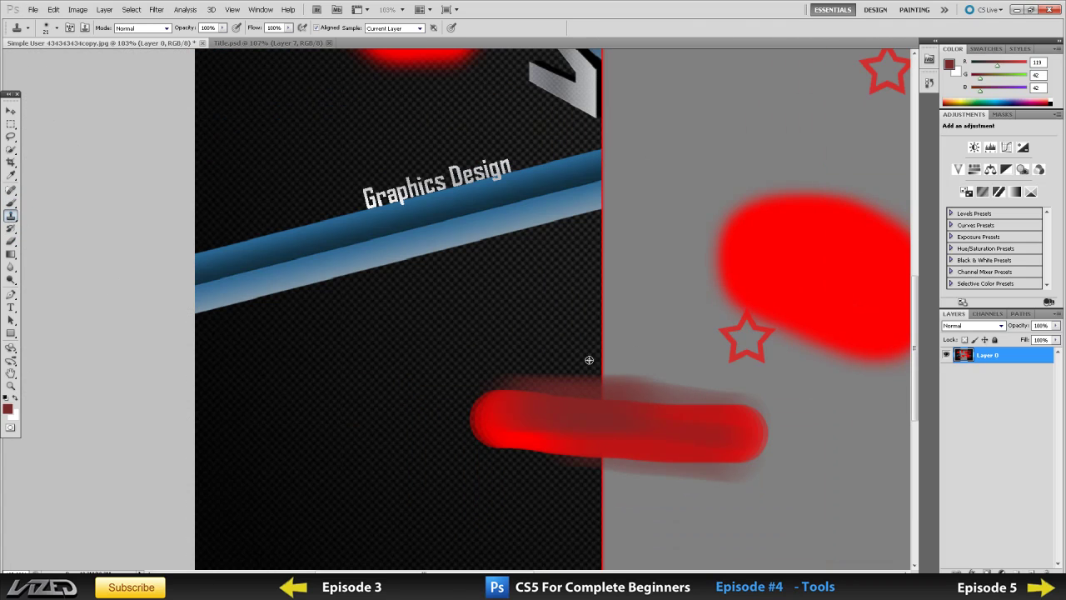
scroll(638, 354, down, 3)
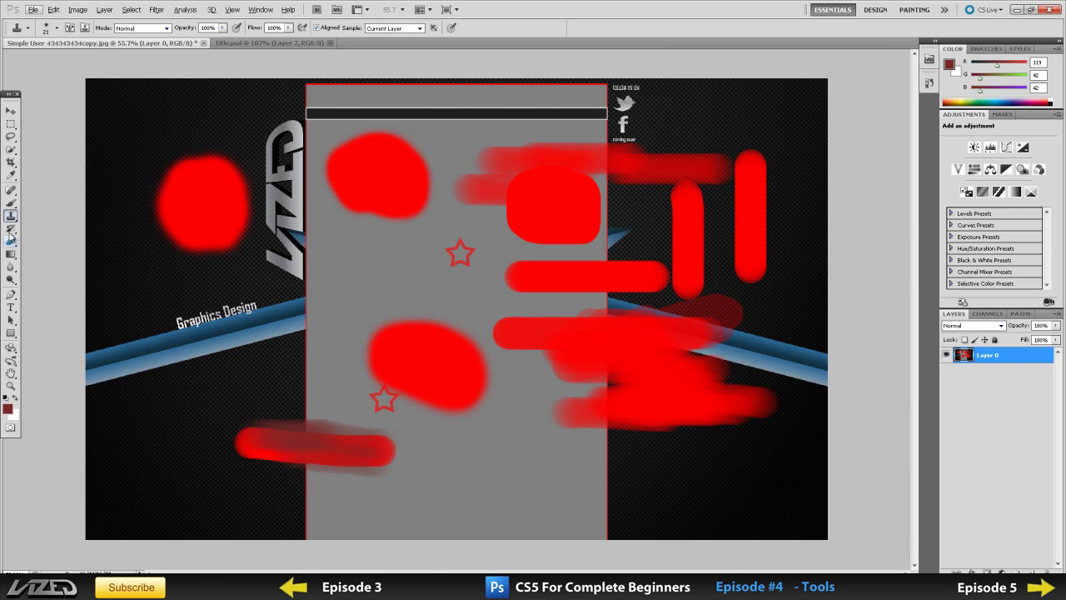
click(10, 241)
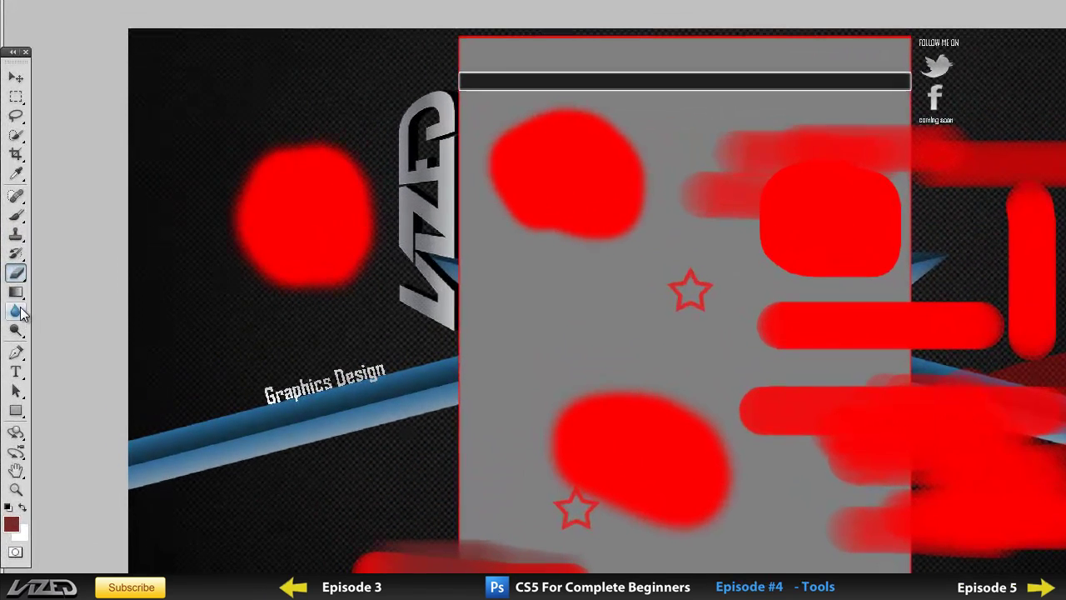
drag(16, 291, 83, 306)
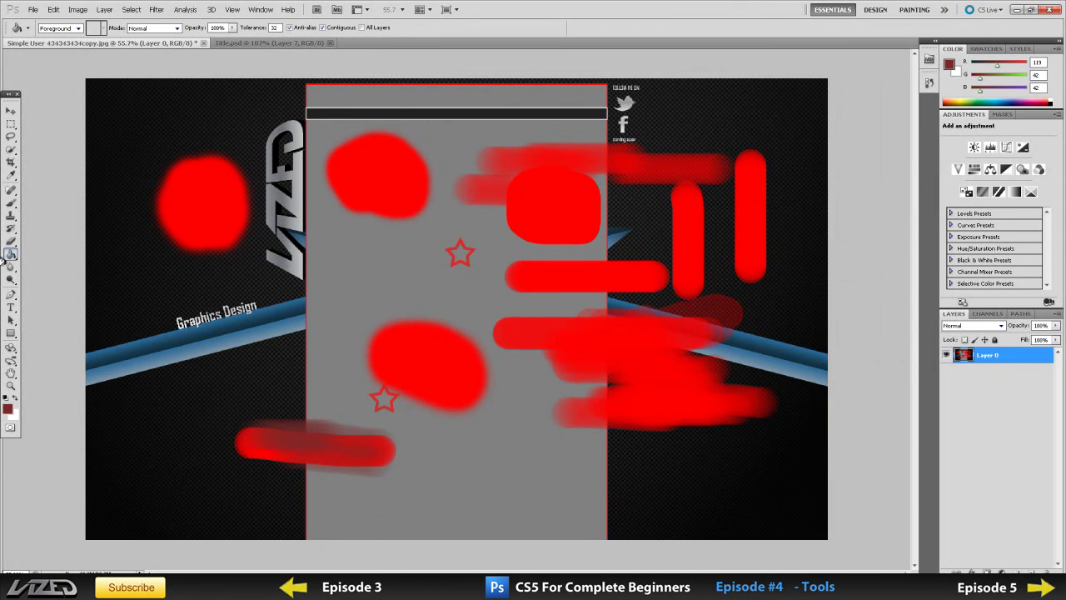
- Draw a wide rectangular marquee selection at the bottom of the grey panel and set the foreground color to red #ff0000
click(10, 124)
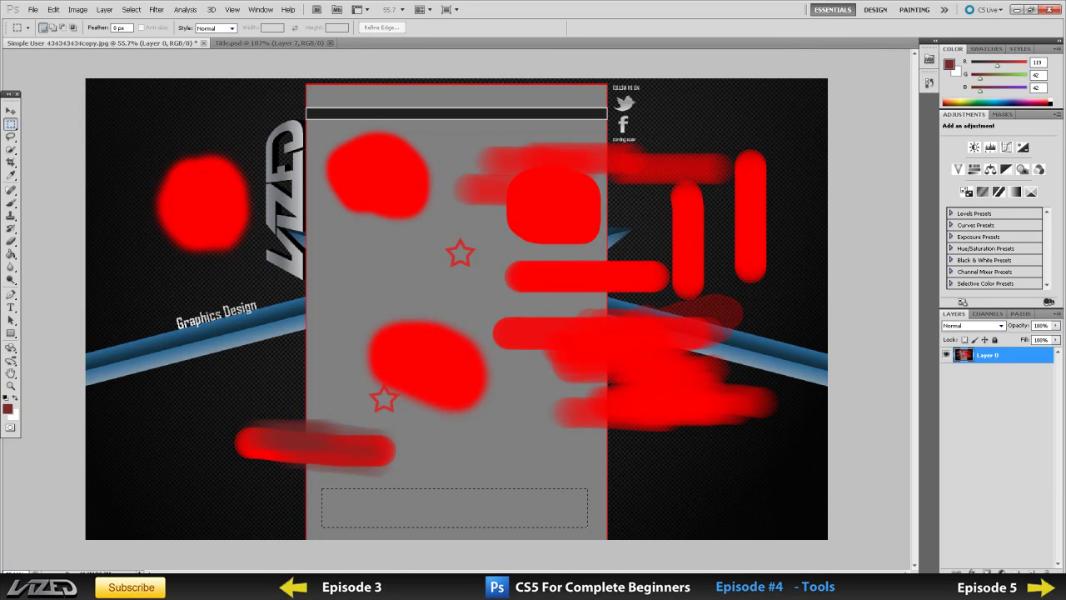
drag(591, 527, 321, 488)
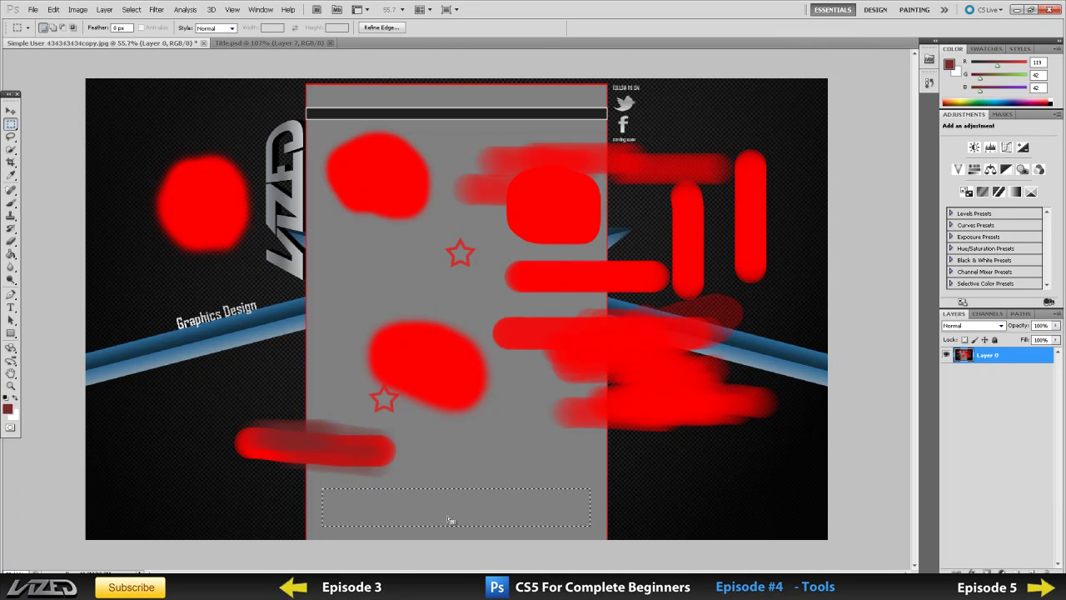
click(7, 410)
drag(482, 274, 533, 154)
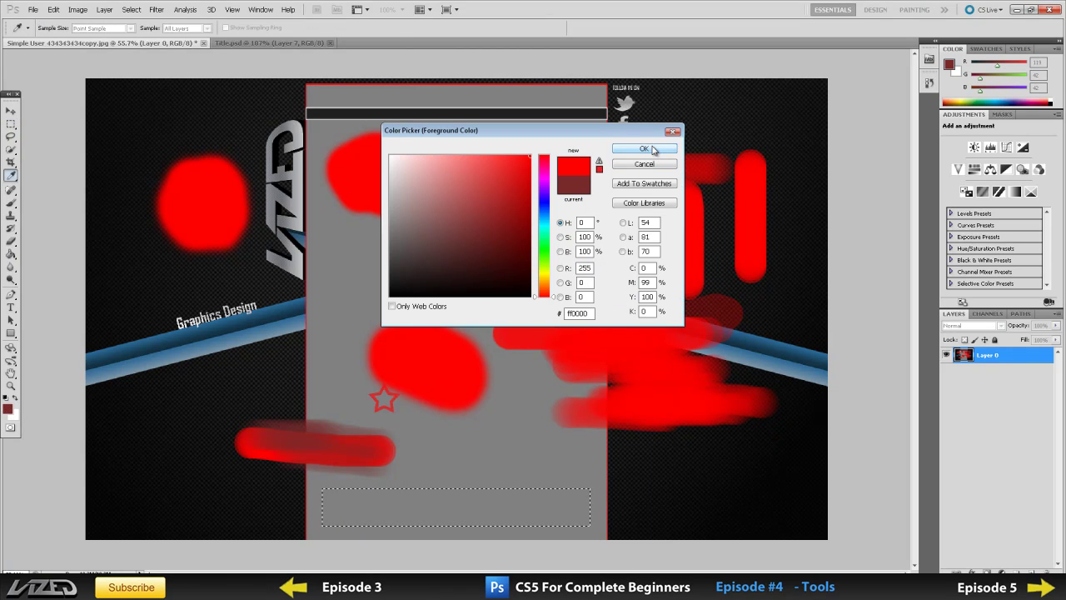
click(653, 150)
- Fill the rectangular selection with the red foreground color using the Paint Bucket tool, and deselect it
click(10, 255)
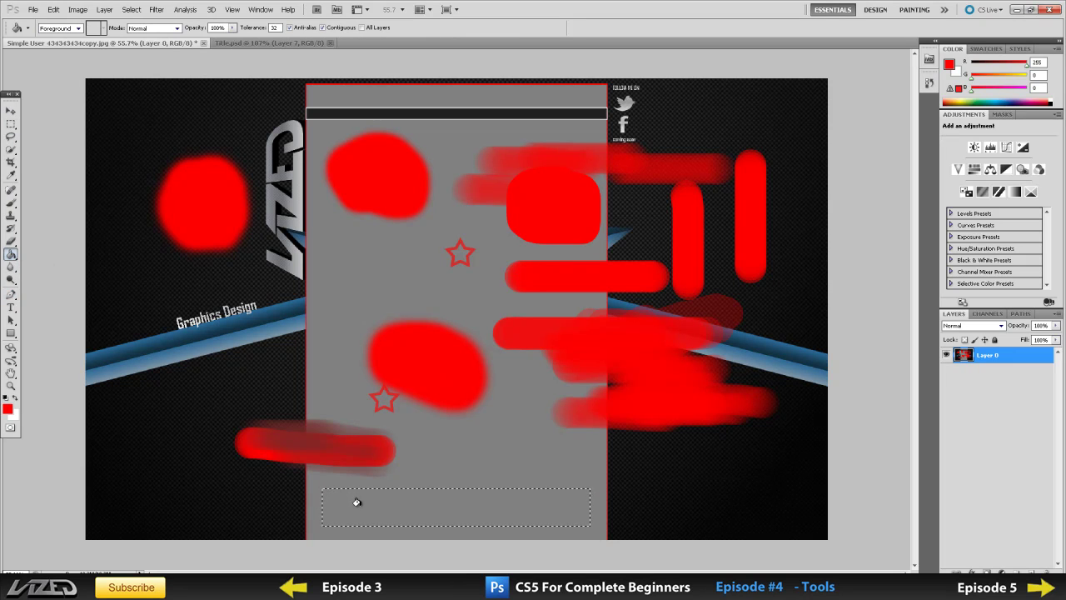
click(434, 509)
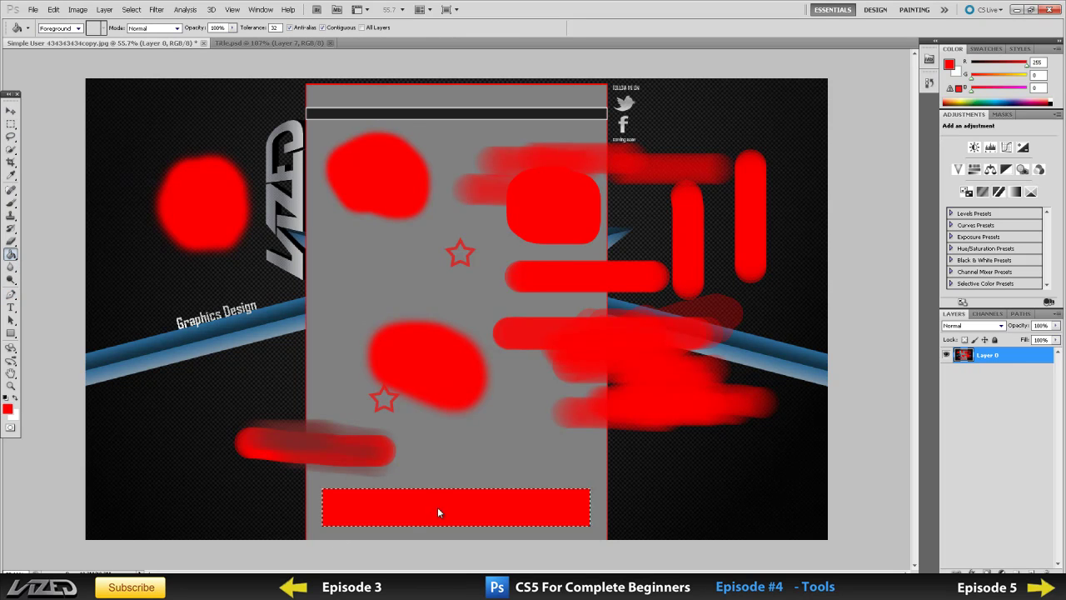
key(ctrl+d)
- Activate the Gradient tool, and switch to the Title.psd document with the whole canvas in view
click(11, 256)
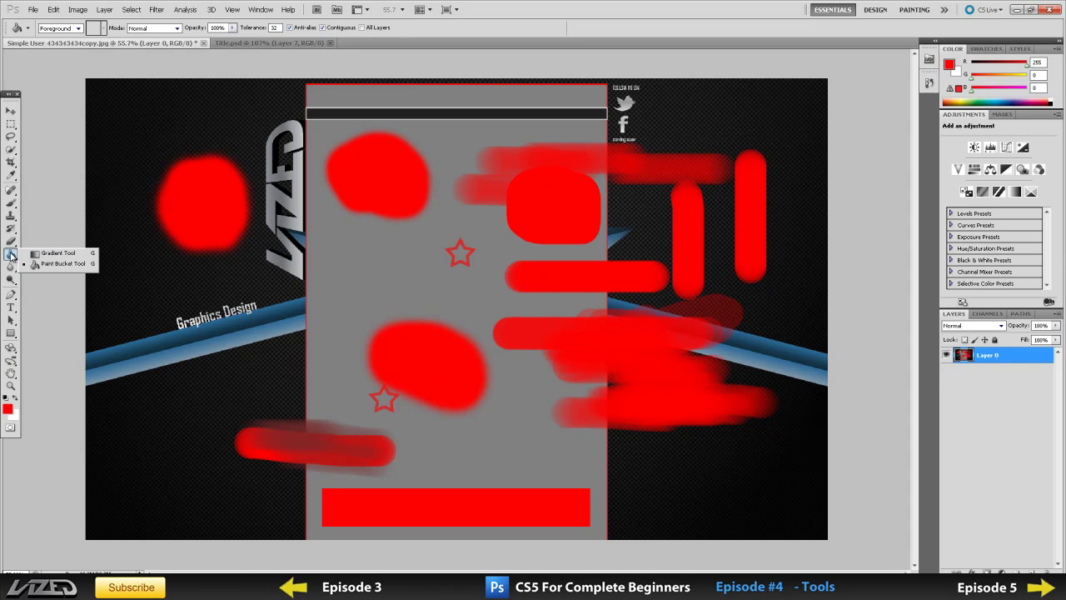
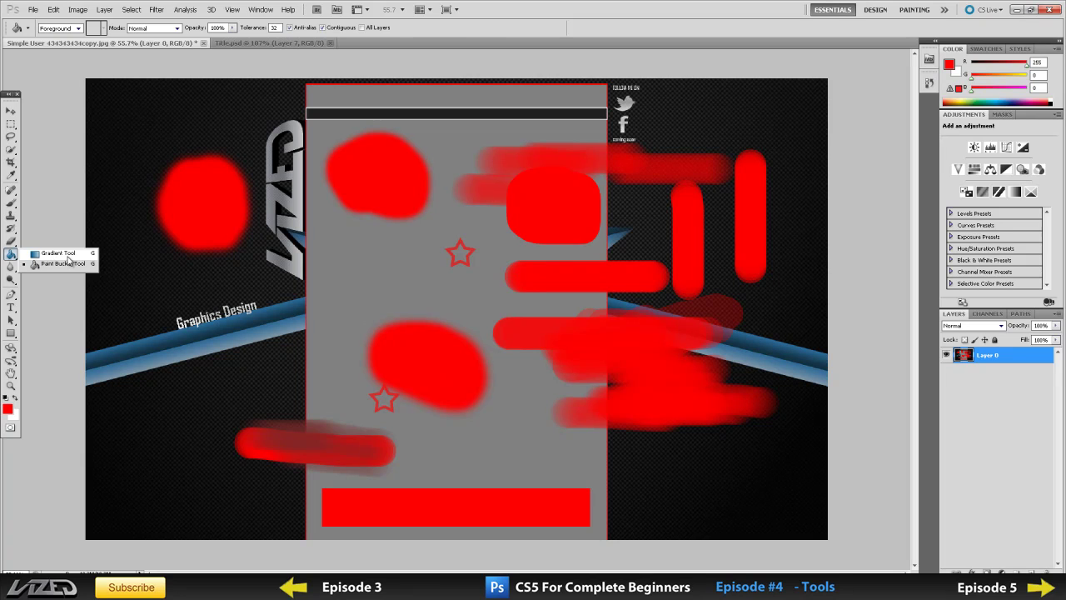
click(65, 254)
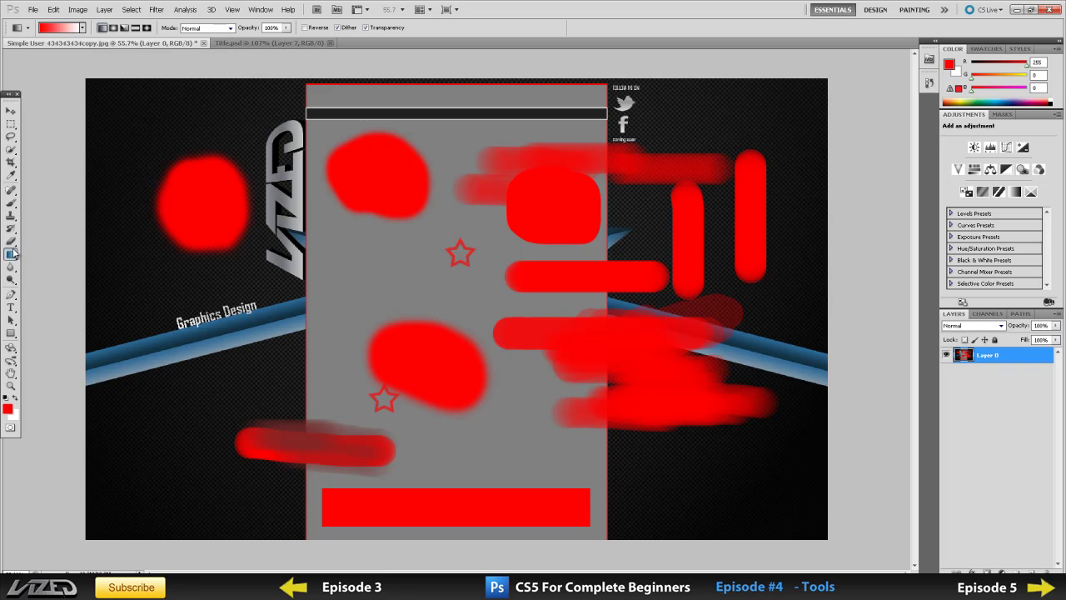
click(275, 42)
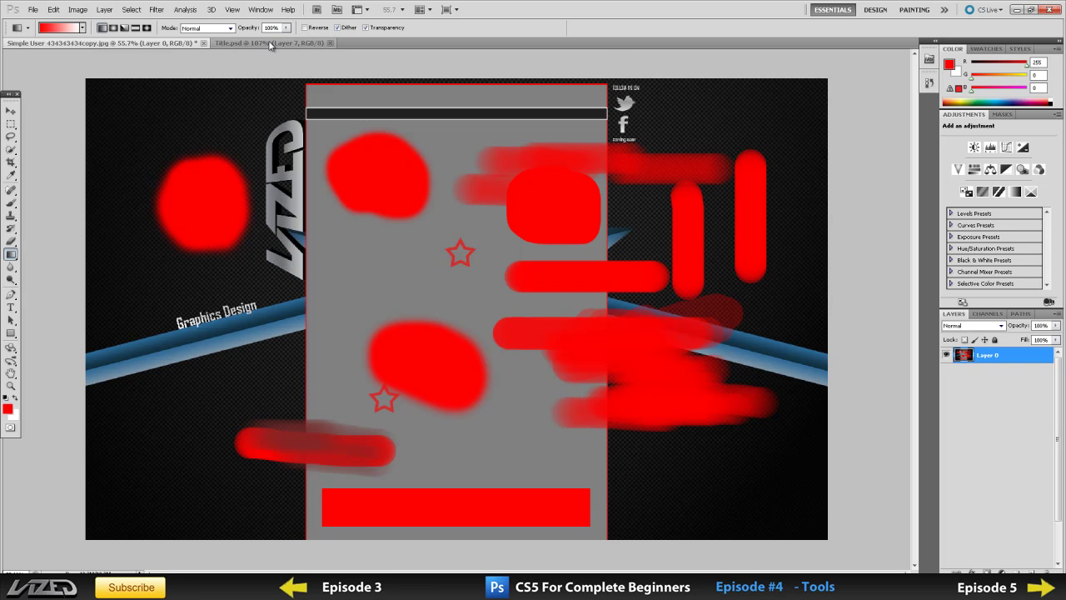
key(ctrl+0)
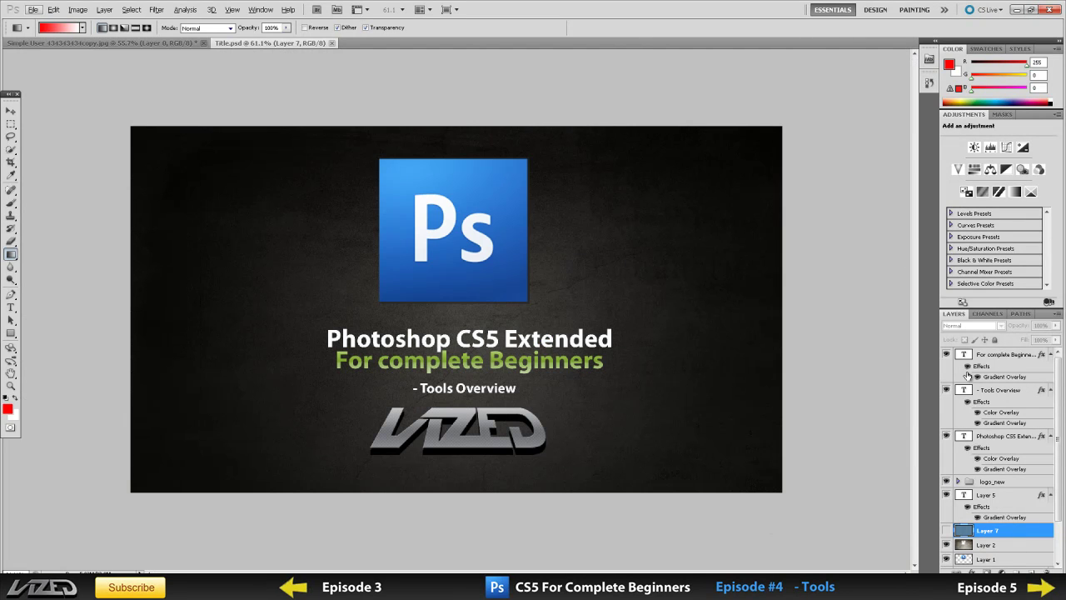
- Hide the text layers, the logo_new group, Layer 2 and Layer 1 so only the gradient background shows
drag(946, 355, 940, 439)
drag(939, 488, 944, 500)
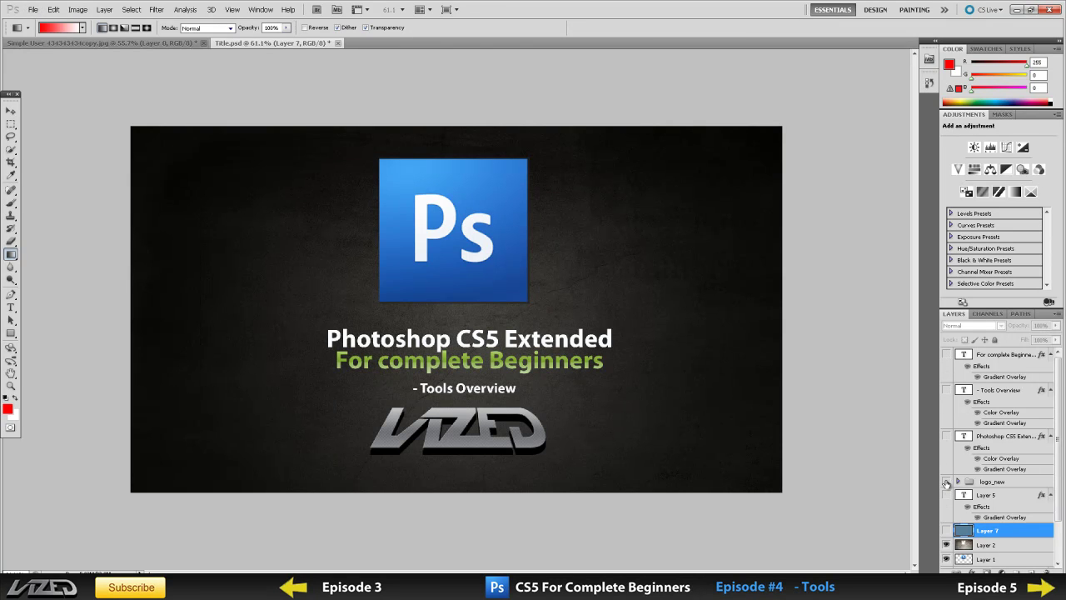
scroll(1007, 512, down, 2)
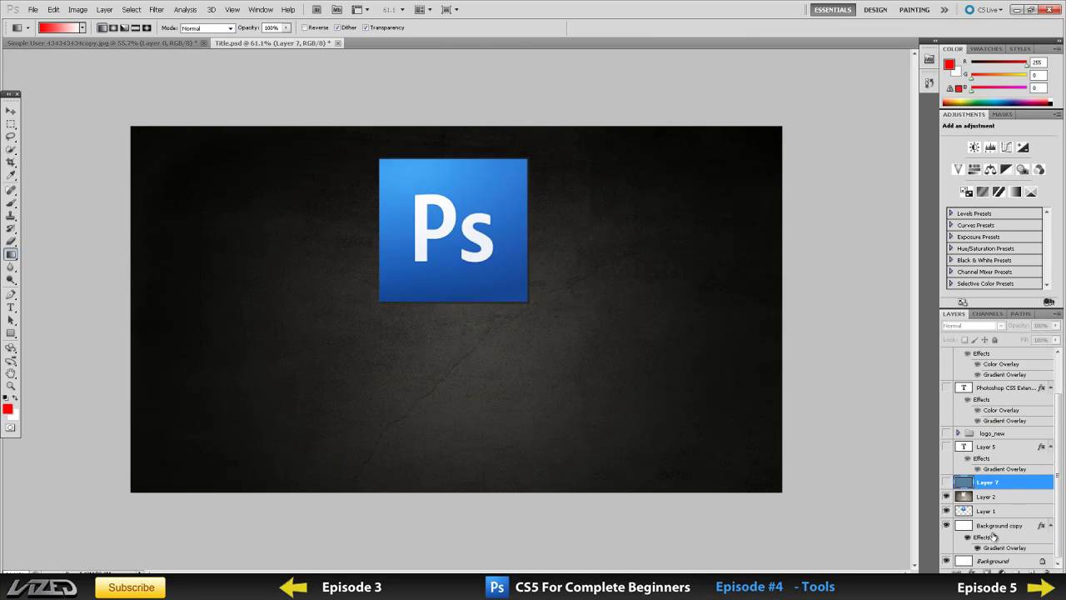
click(947, 497)
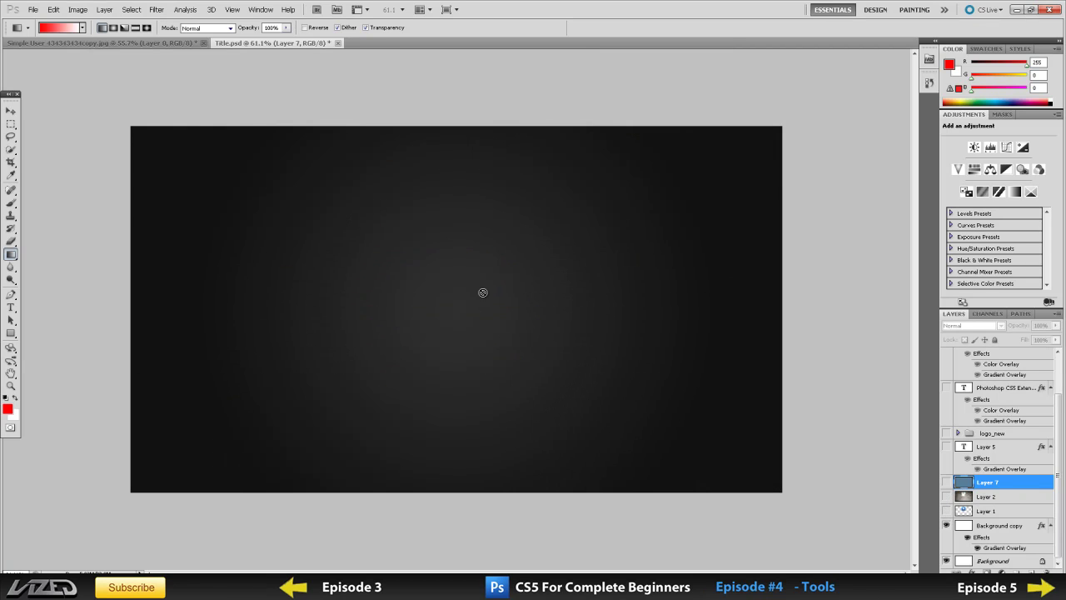
- Add a new layer above Background copy and sample the dark color near the canvas's upper-right corner with the Eyedropper
click(993, 526)
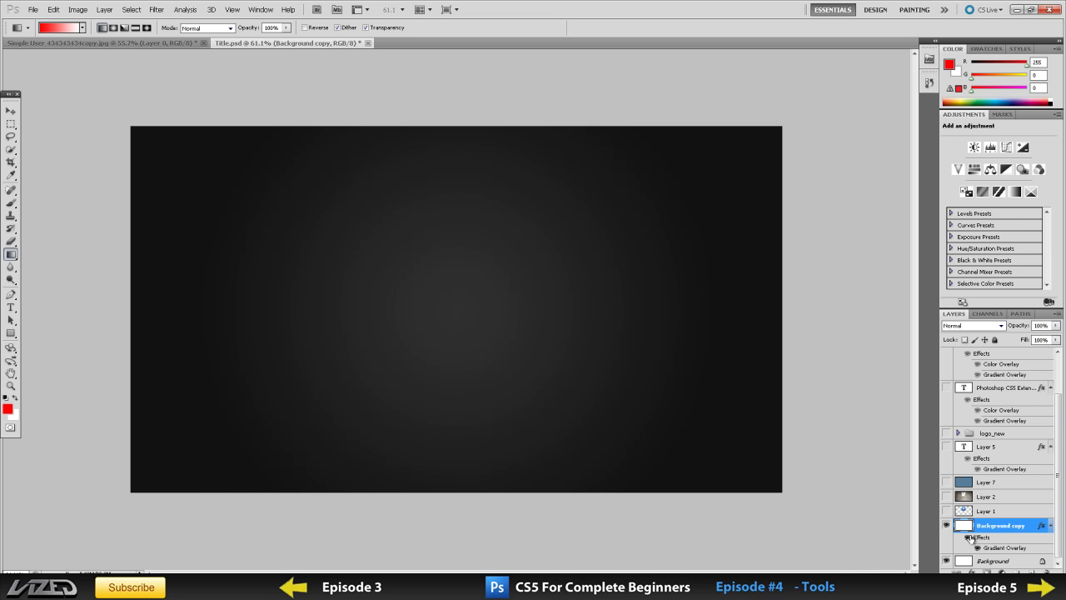
key(ctrl+shift+alt+n)
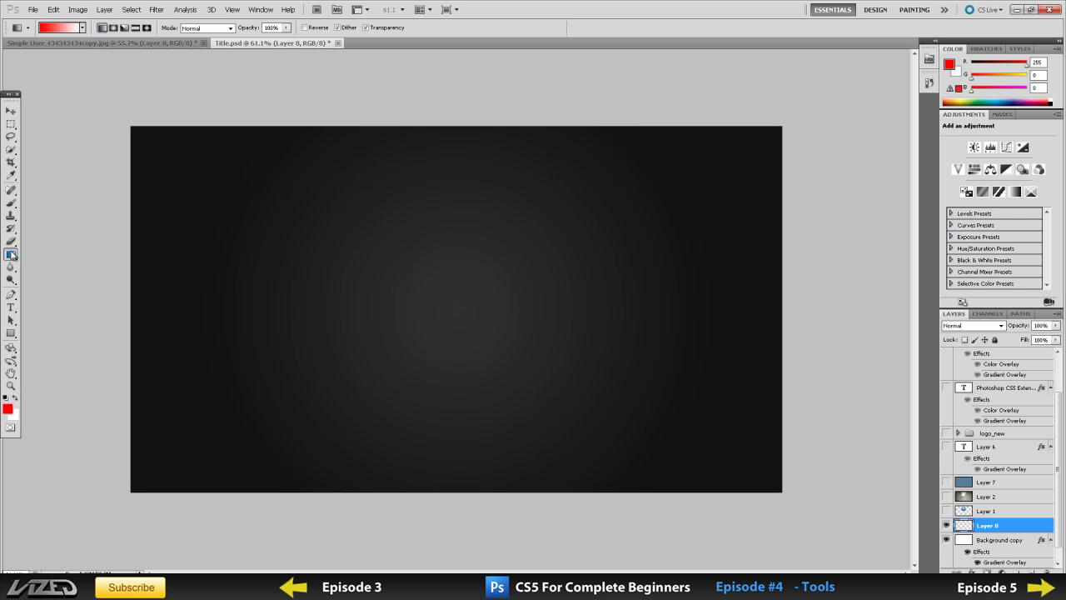
click(13, 174)
click(724, 174)
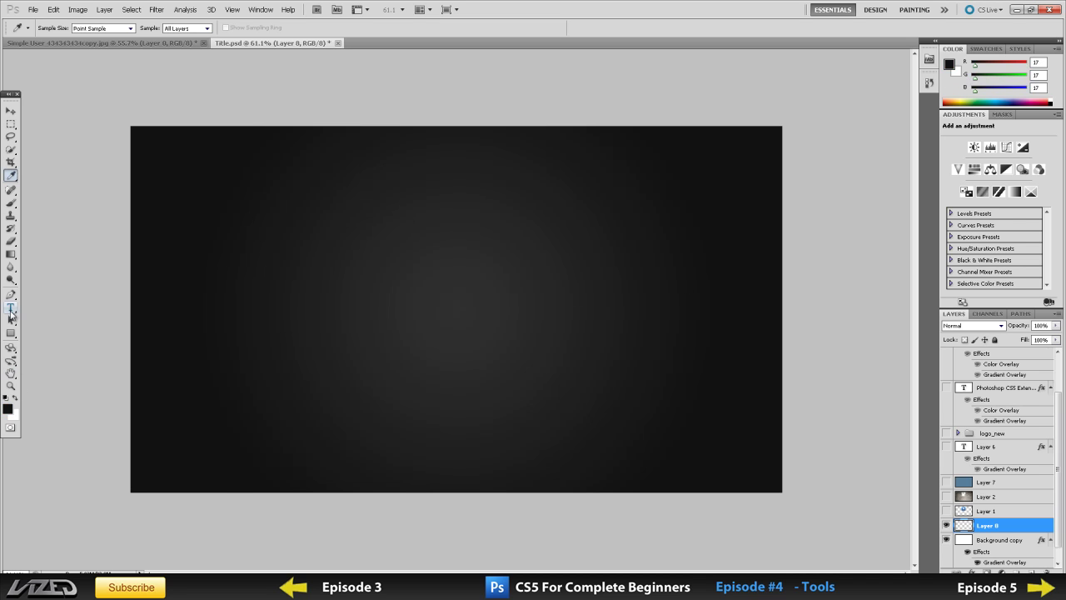
- Fill the new layer with the sampled dark color using the Paint Bucket tool
click(11, 253)
click(62, 263)
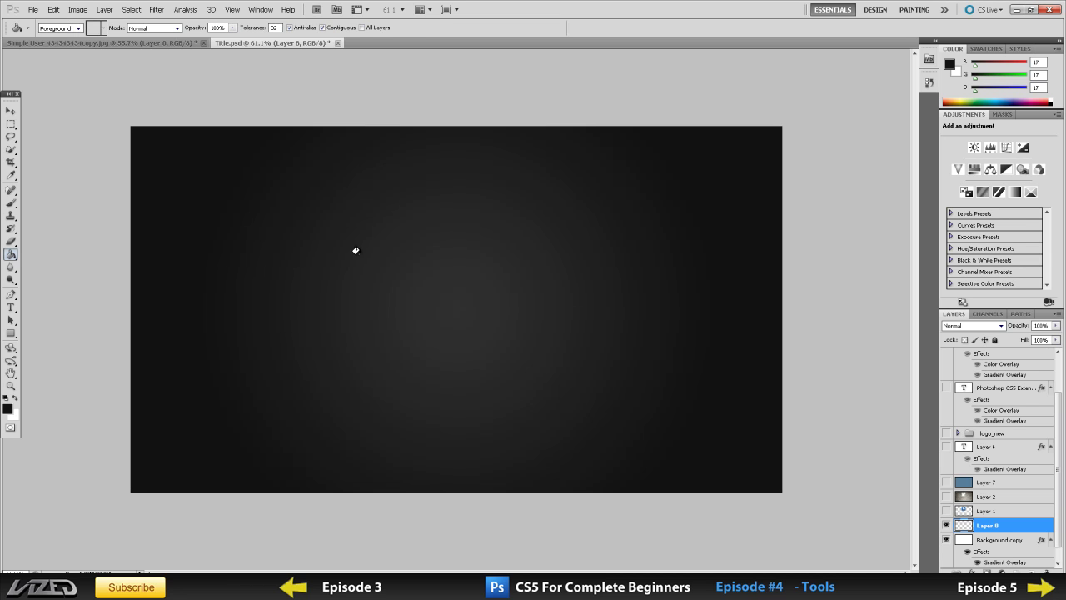
click(328, 431)
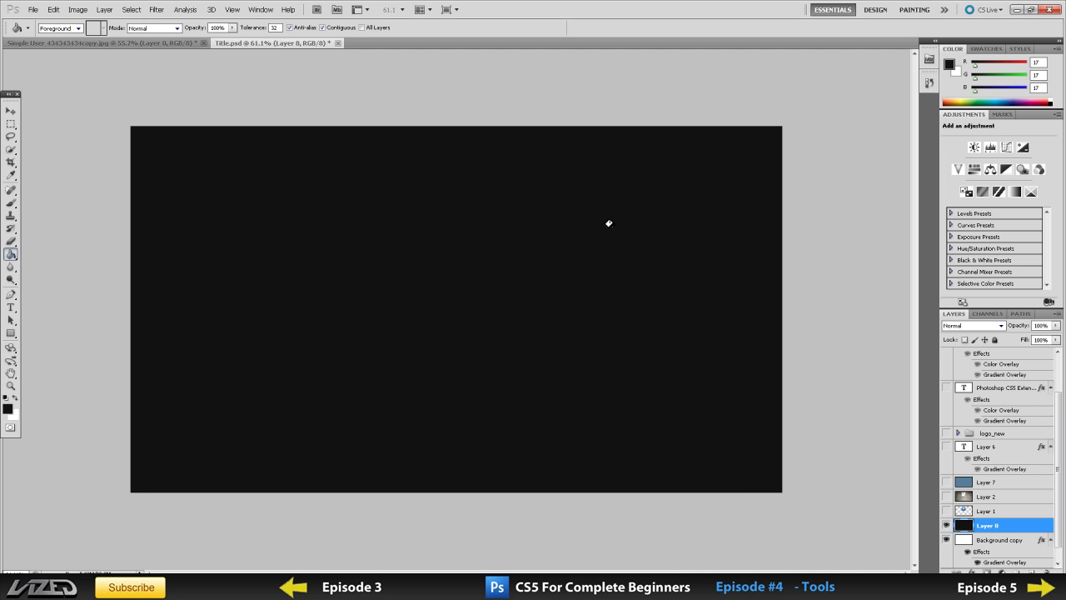
- Toggle the solid dark layer's visibility to compare it with the gradient background, leaving it hidden
click(946, 526)
click(946, 526)
click(946, 525)
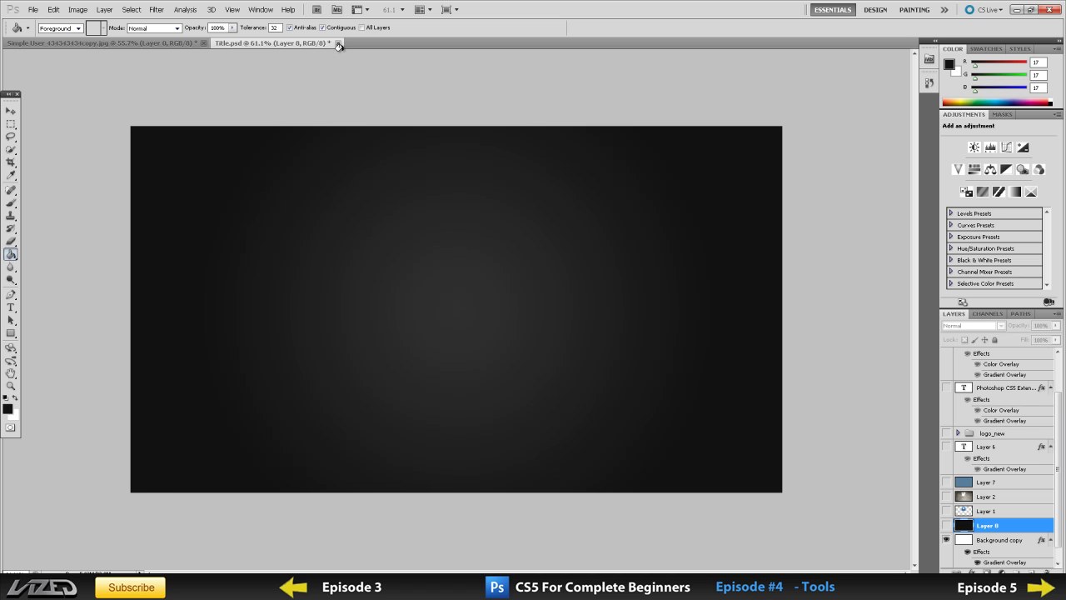
- Return to the image with the red brush samples, activate the Gradient tool and open the Gradient Editor over the grey panel
click(155, 47)
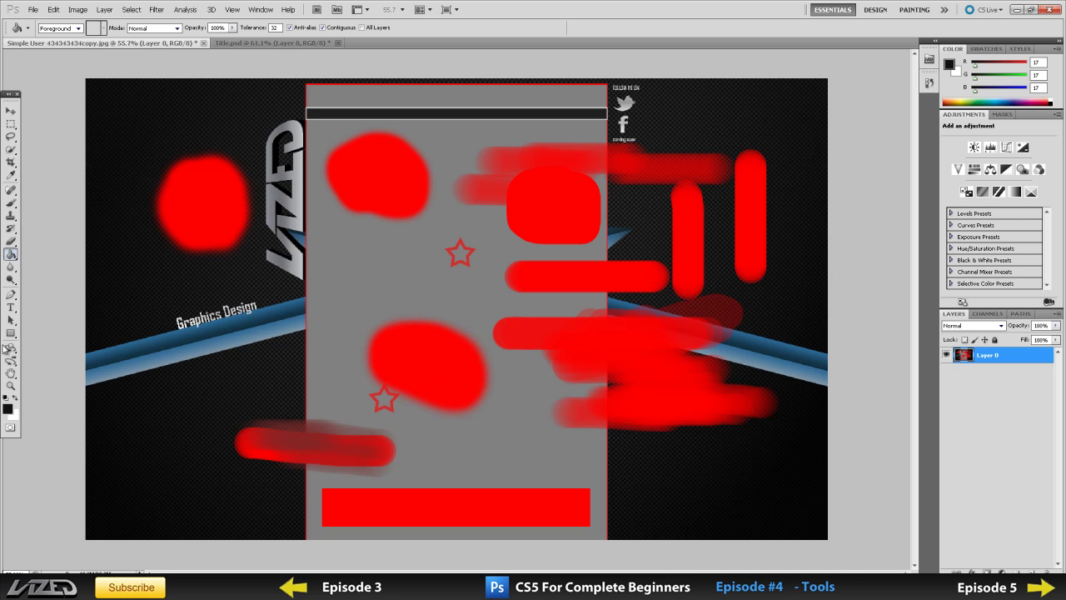
right_click(10, 254)
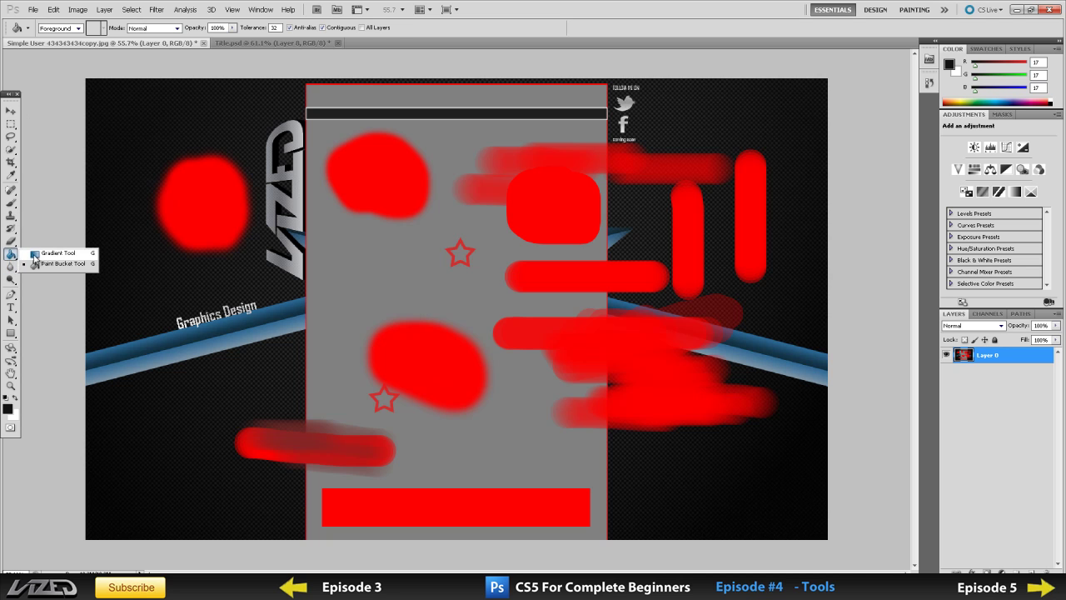
click(50, 253)
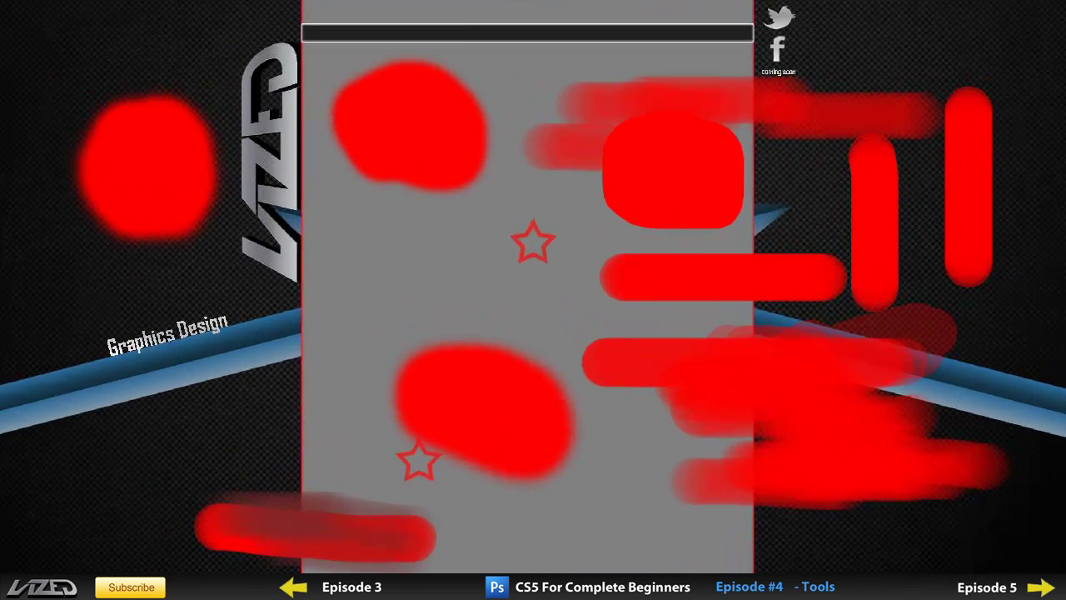
click(60, 28)
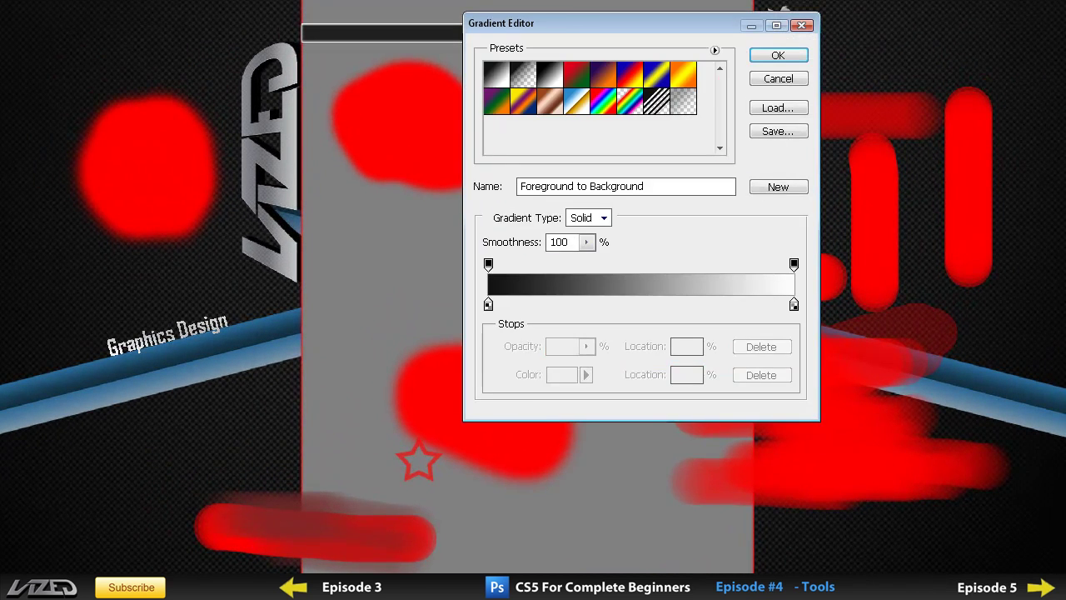
drag(564, 23, 447, 107)
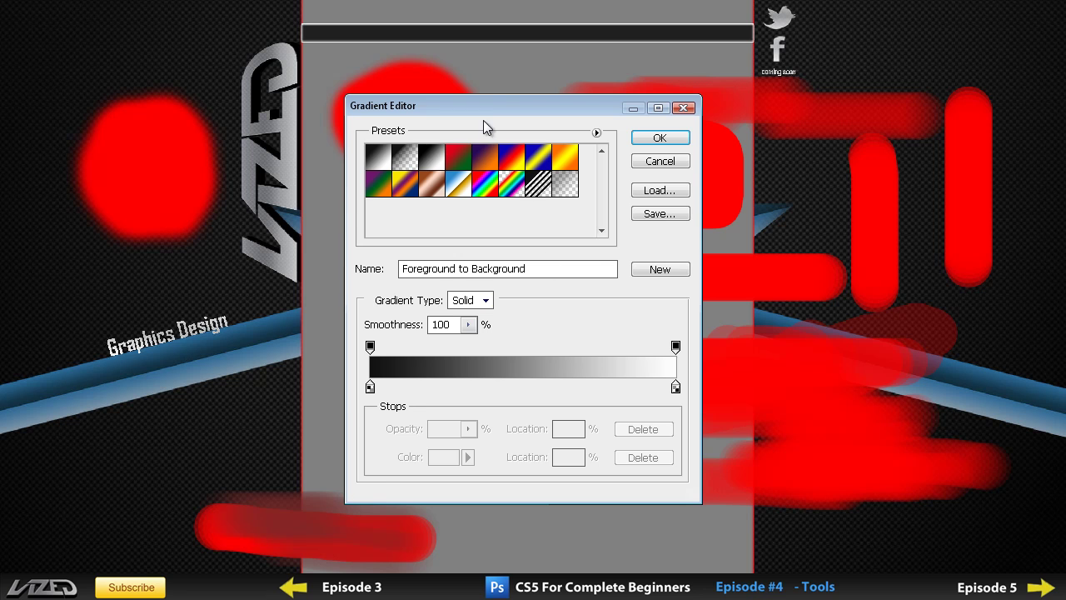
mouse_move(507, 107)
mouse_down()
mouse_move(540, 107)
mouse_move(524, 111)
mouse_up()
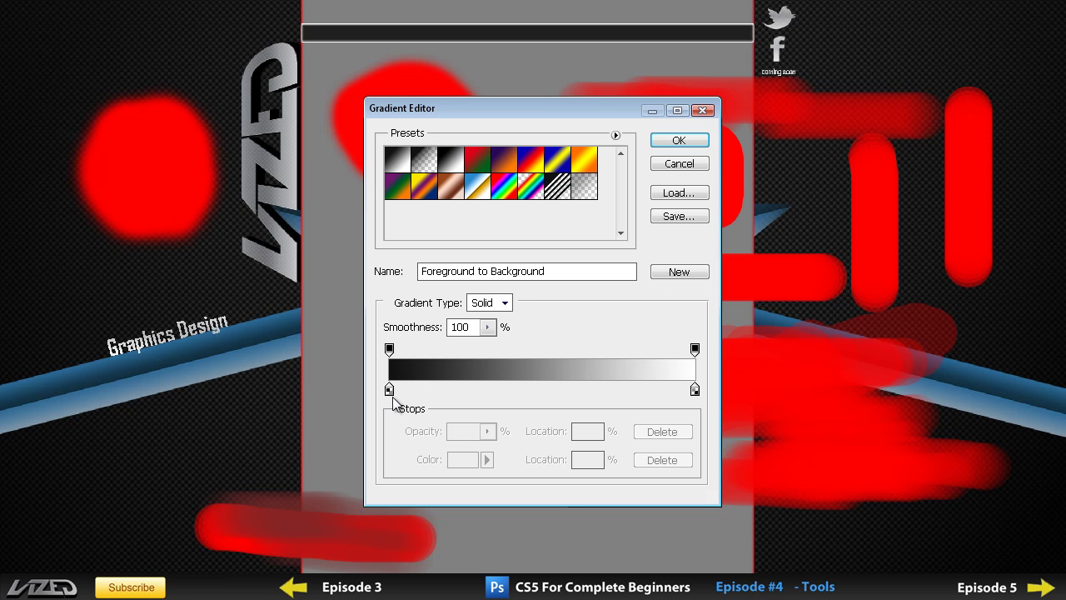
- Set the start color stop of the custom gradient to bright green 1eff00 in the Gradient Editor
click(695, 391)
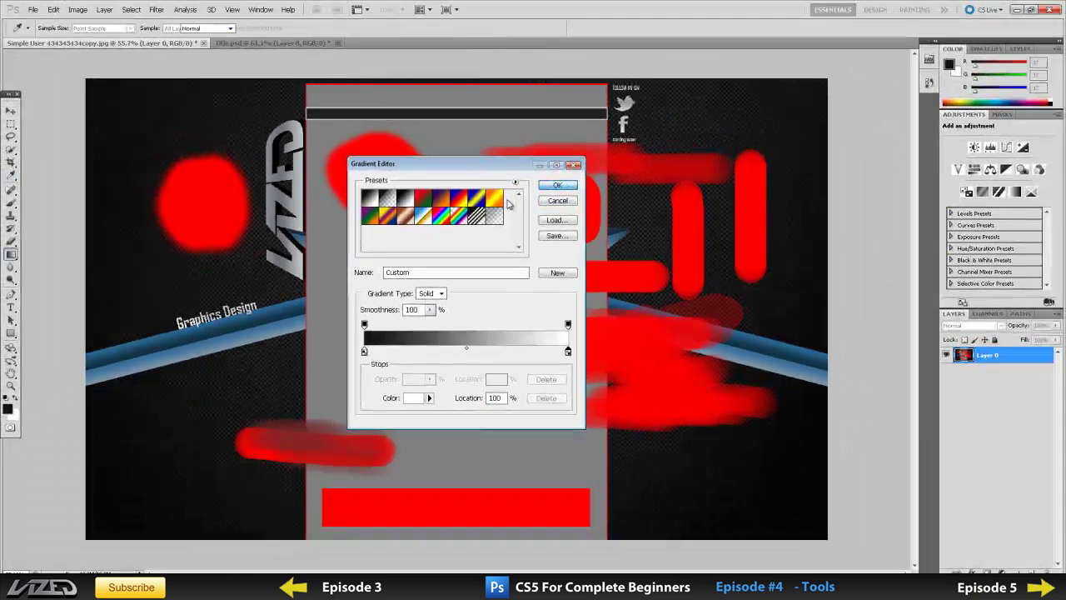
key(Return)
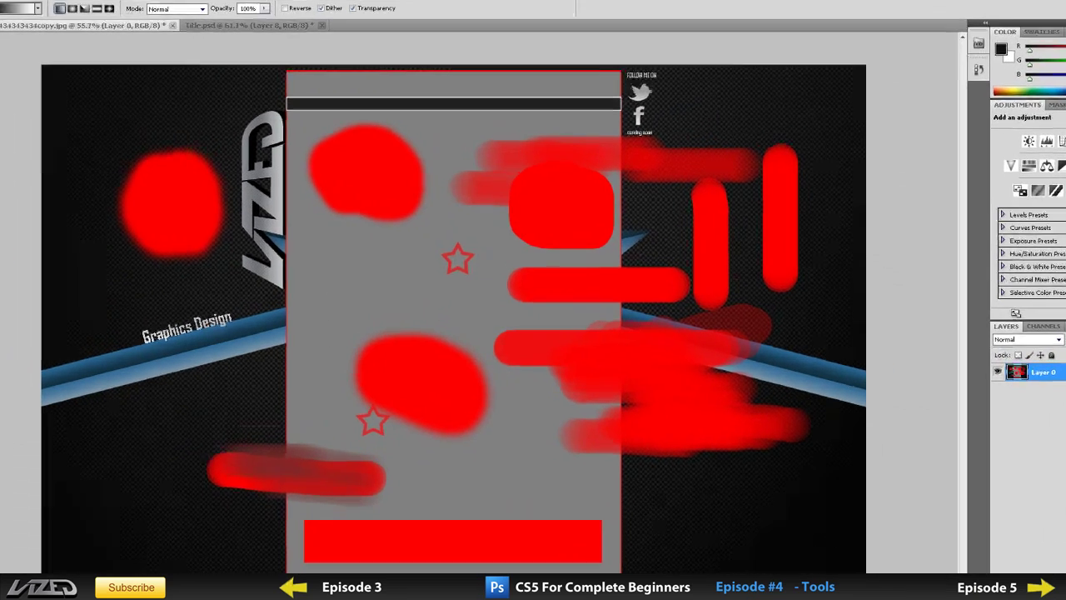
click(60, 27)
double_click(304, 427)
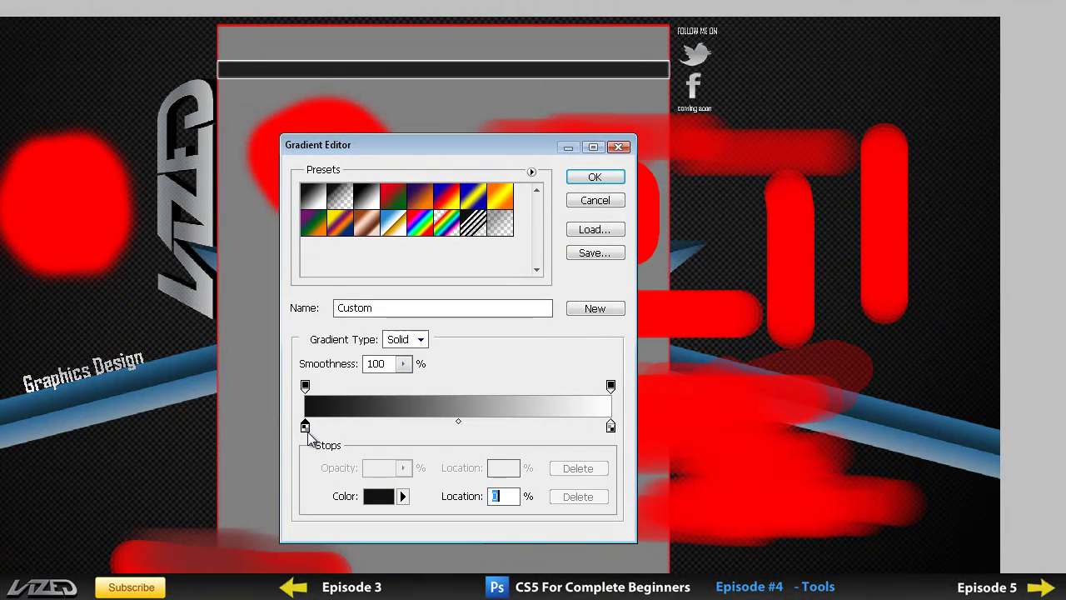
click(573, 279)
click(553, 133)
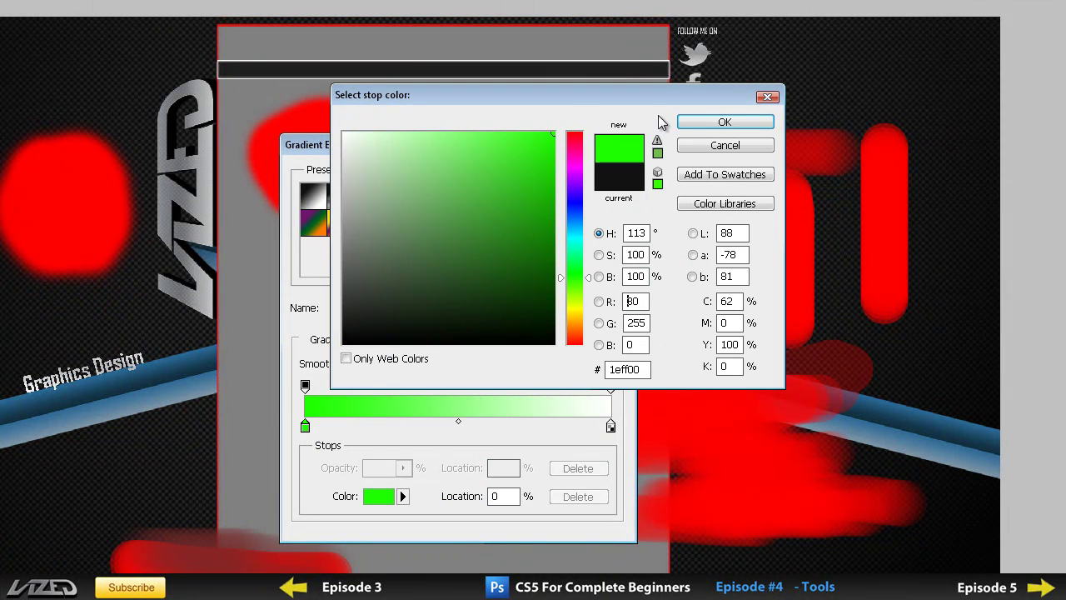
click(725, 122)
- Set the gradient's end color stop to blue 271cf2 and accept the green-to-blue gradient
double_click(611, 427)
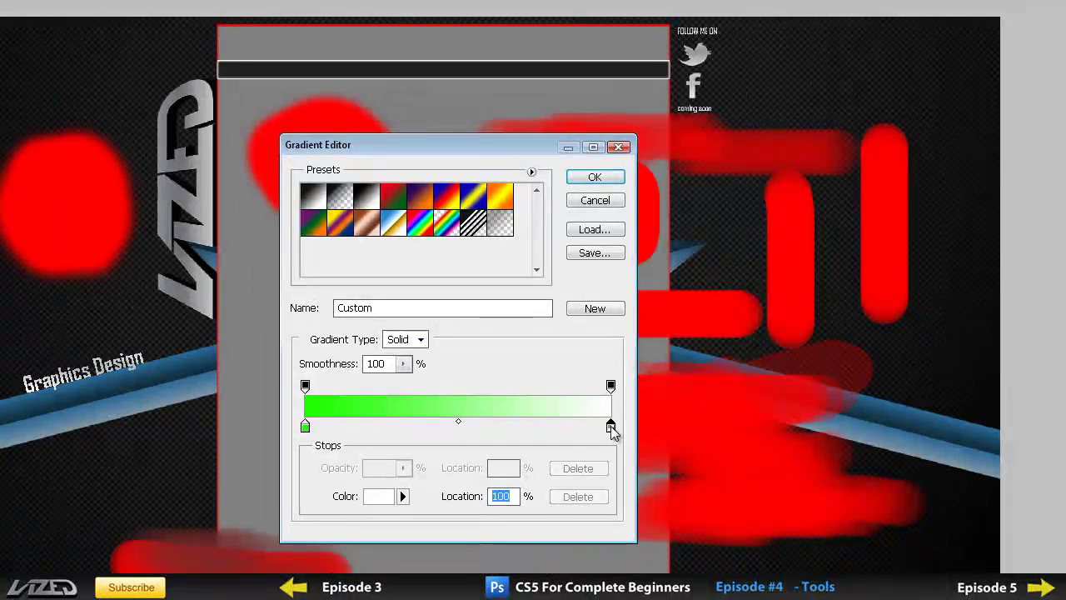
click(514, 264)
drag(574, 278, 574, 201)
click(530, 142)
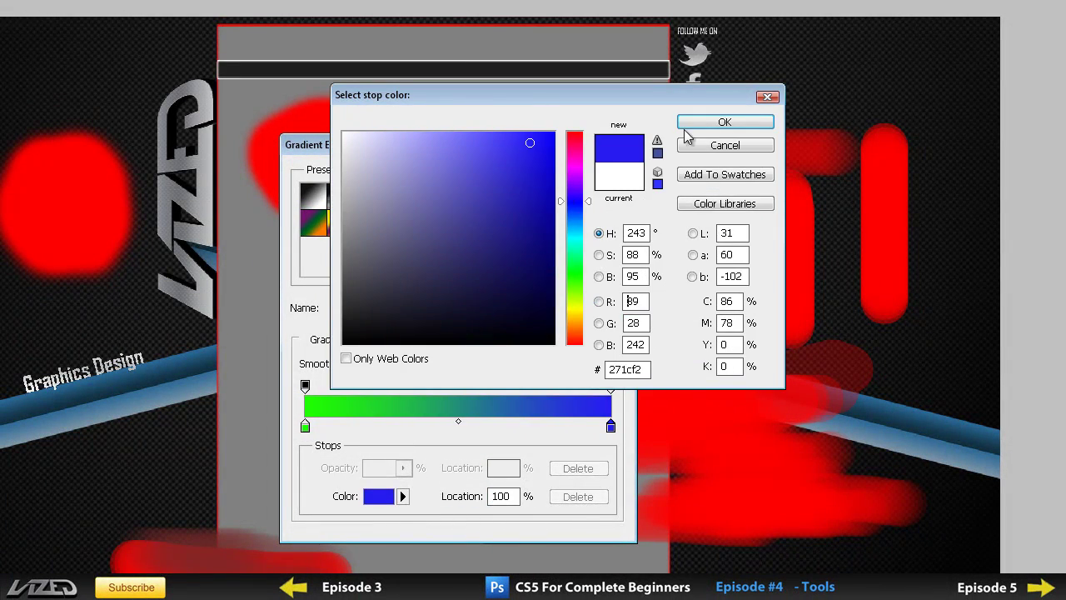
click(724, 122)
click(558, 186)
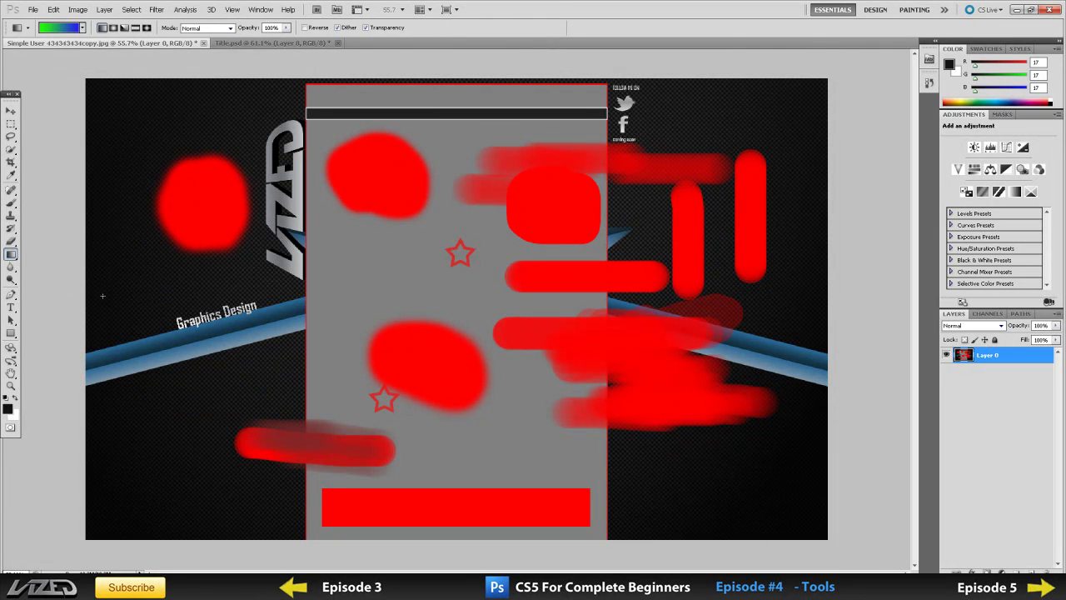
- Apply the green-to-blue gradient across the canvas horizontally, from bottom to top, and diagonally from the lower-left corner
drag(102, 295, 797, 295)
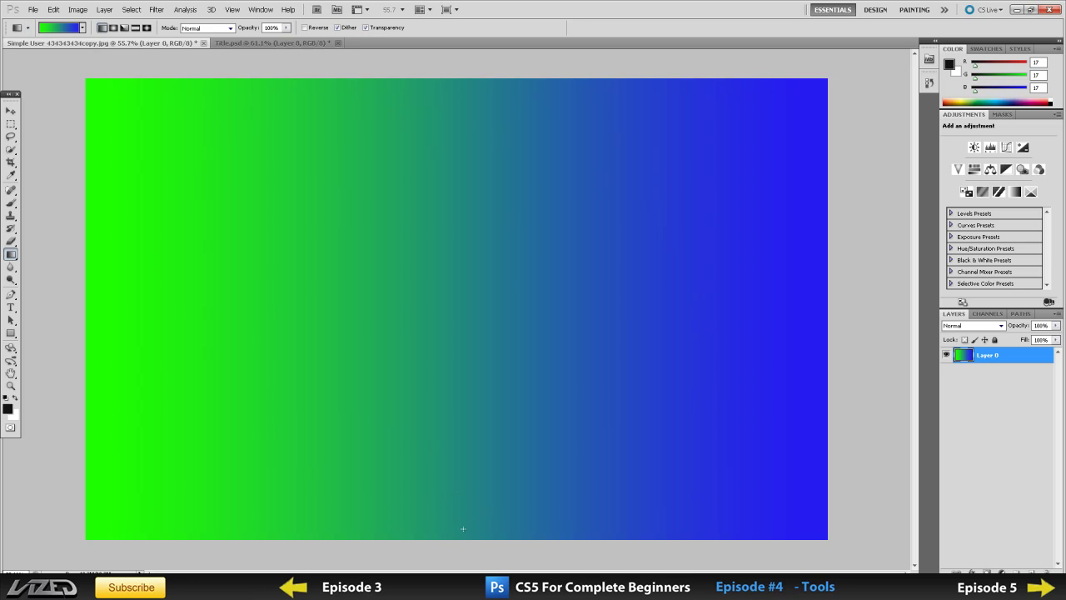
mouse_move(463, 529)
mouse_down()
mouse_move(462, 121)
mouse_move(505, 401)
mouse_up()
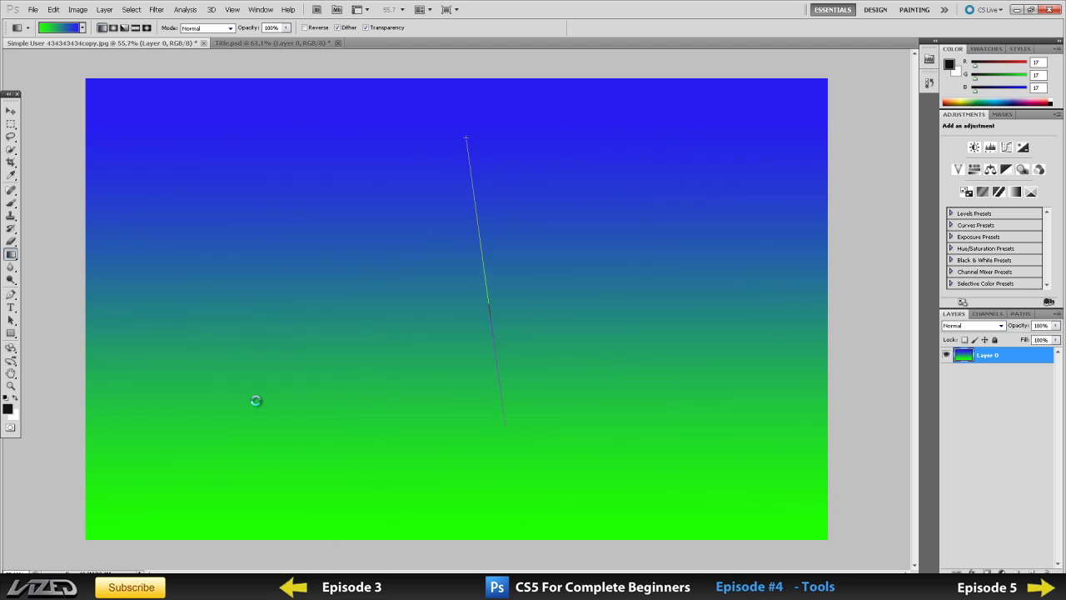
drag(128, 513, 560, 281)
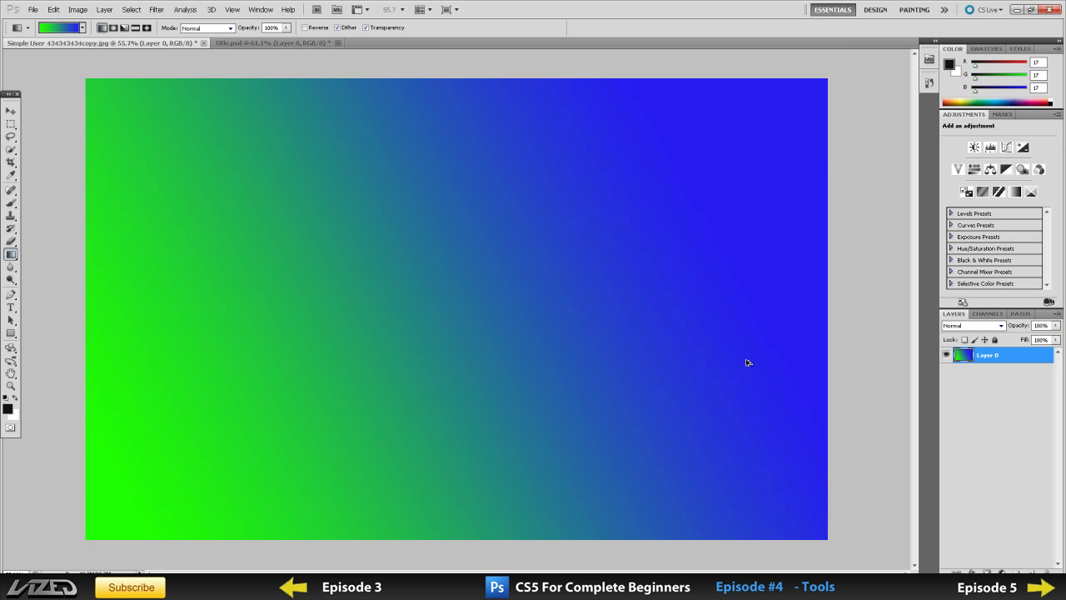
- Undo the gradient fills to return to the image with the red brush samples
key(ctrl+alt+z)
key(ctrl+alt+z)
key(ctrl+alt+z)
key(ctrl+alt+z)
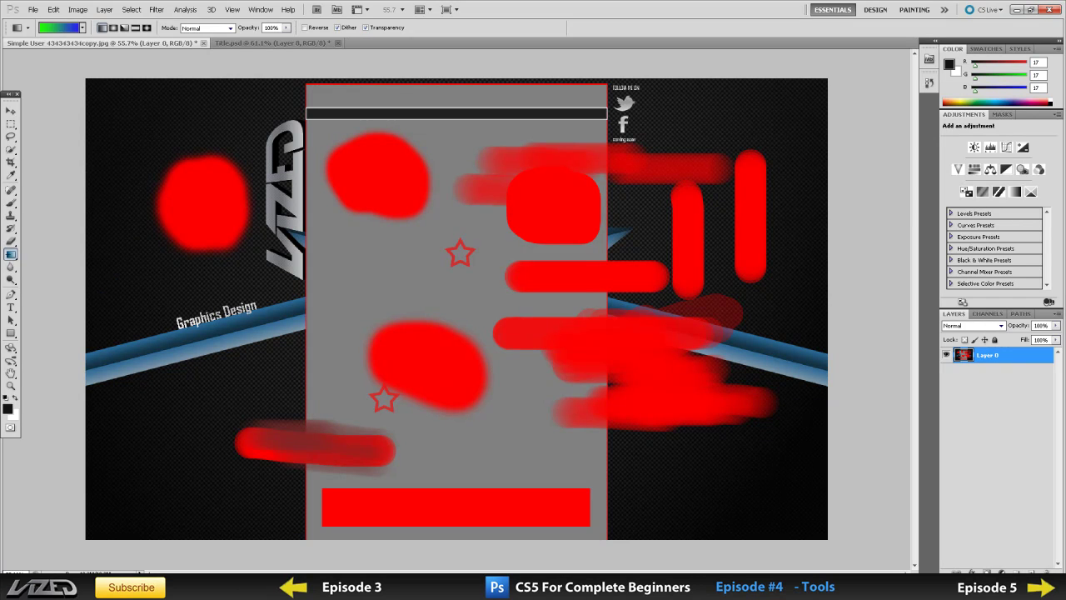
- Move the gradient's green stop inward to 21%, lower its location in 1% increments, and accept the gradient
click(60, 28)
drag(366, 351, 405, 352)
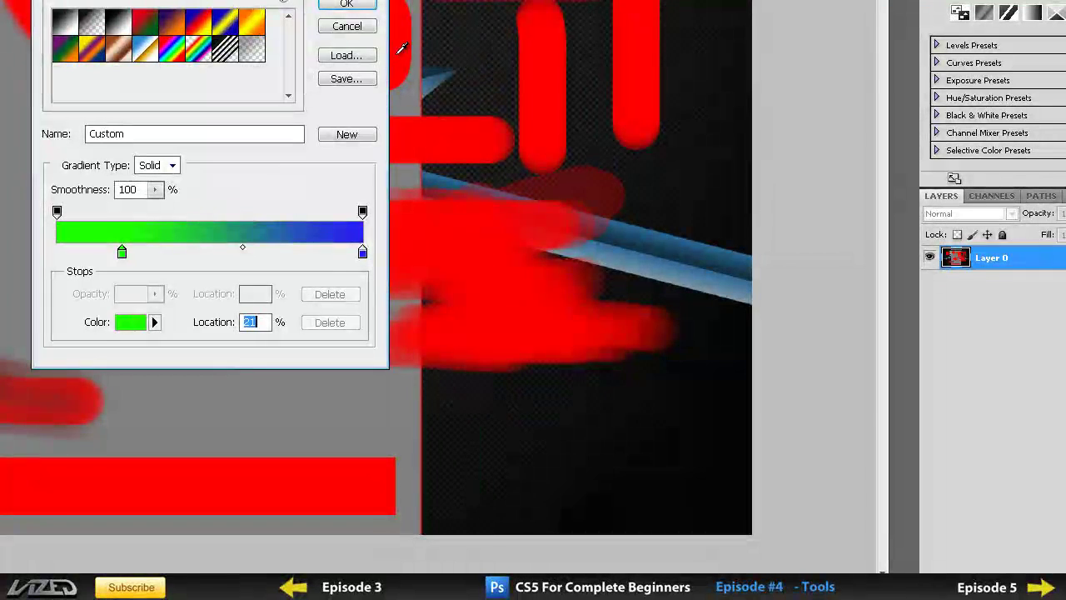
key(Down)
key(Down)
key(Down)
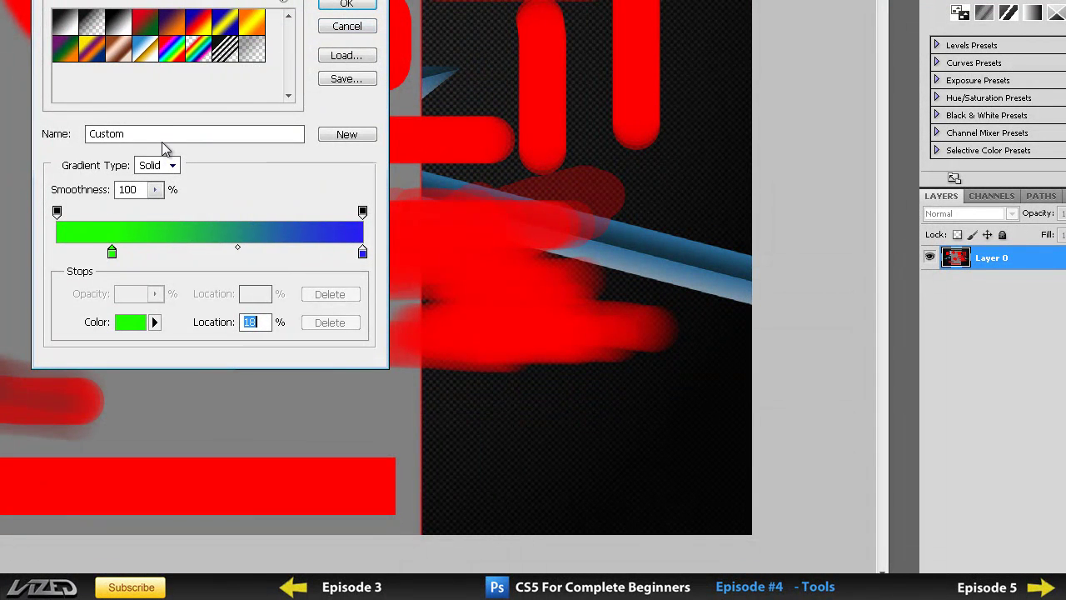
key(Down)
key(Down)
key(Down)
key(Down)
click(346, 5)
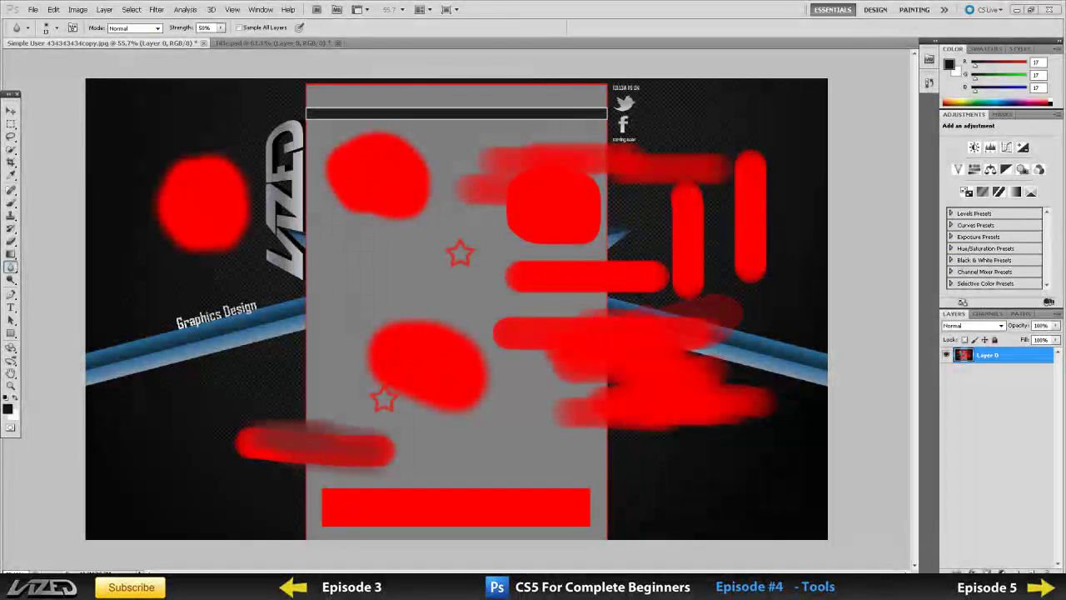
- Activate the Blur tool and enlarge its soft brush to 63 px for the Graphics Design text
drag(11, 268, 67, 271)
click(59, 267)
scroll(99, 316, up, 6)
scroll(125, 300, up, 4)
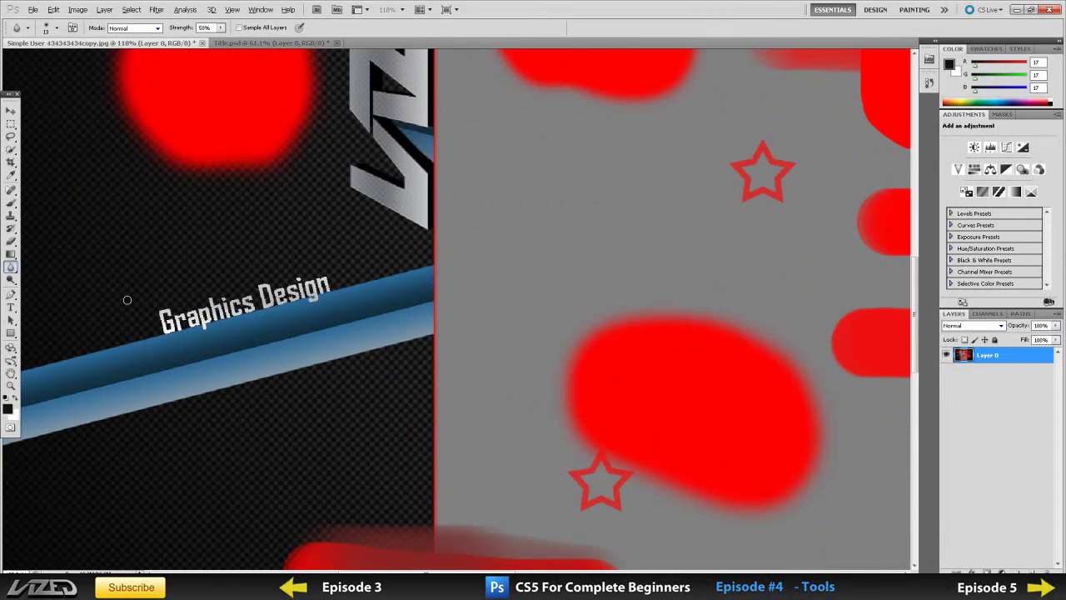
right_click(277, 316)
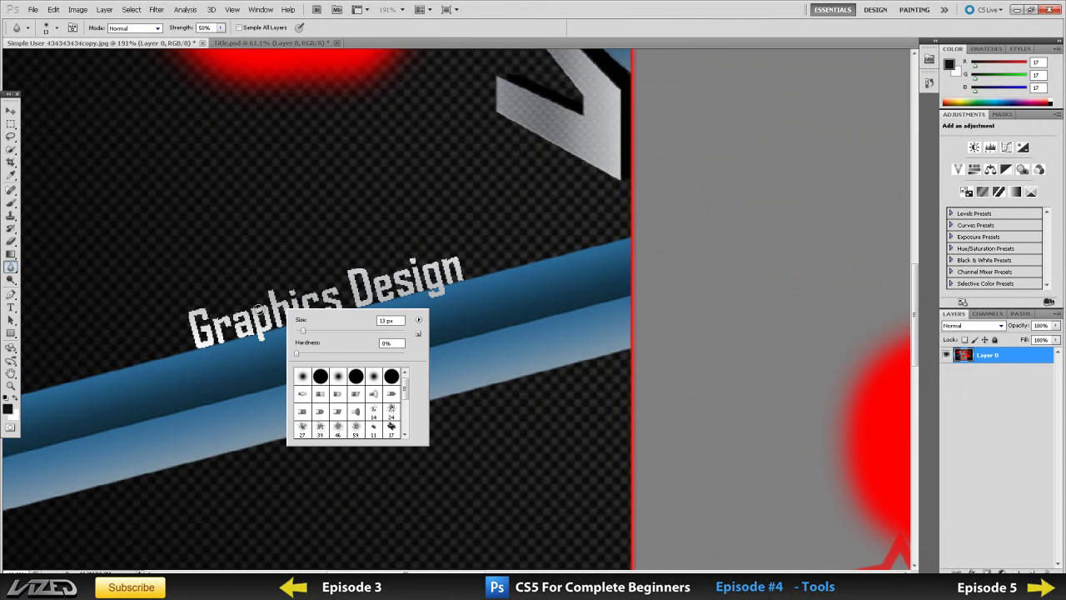
click(208, 293)
right_click(296, 275)
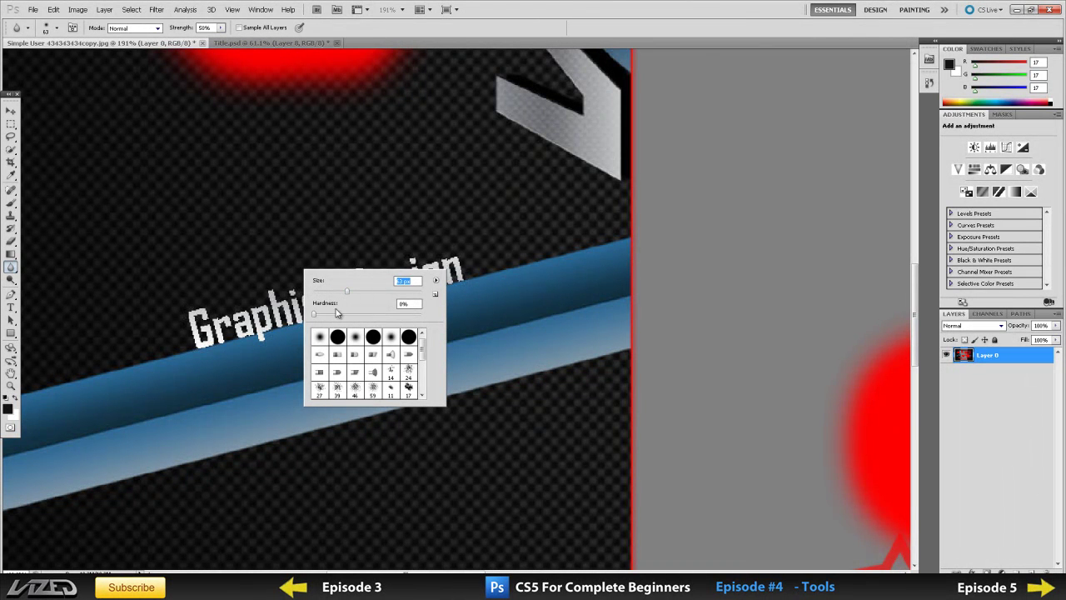
- Blur the first letters of the Graphics Design text and the adjoining edge of the blue band
click(206, 323)
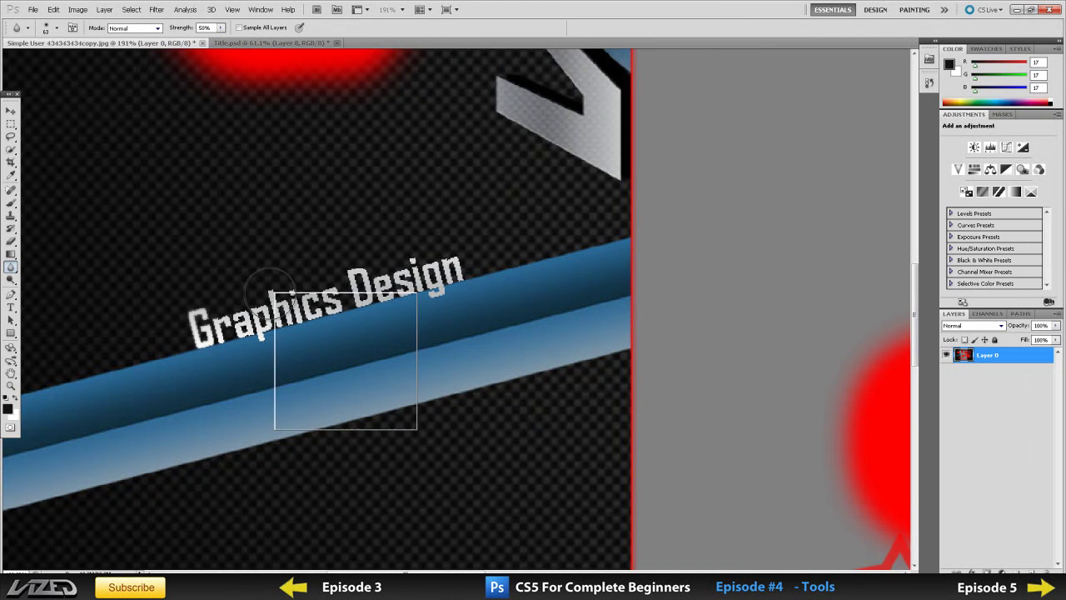
right_click(274, 293)
click(183, 352)
mouse_move(191, 393)
mouse_down()
mouse_move(255, 316)
mouse_move(250, 295)
mouse_move(198, 358)
mouse_up()
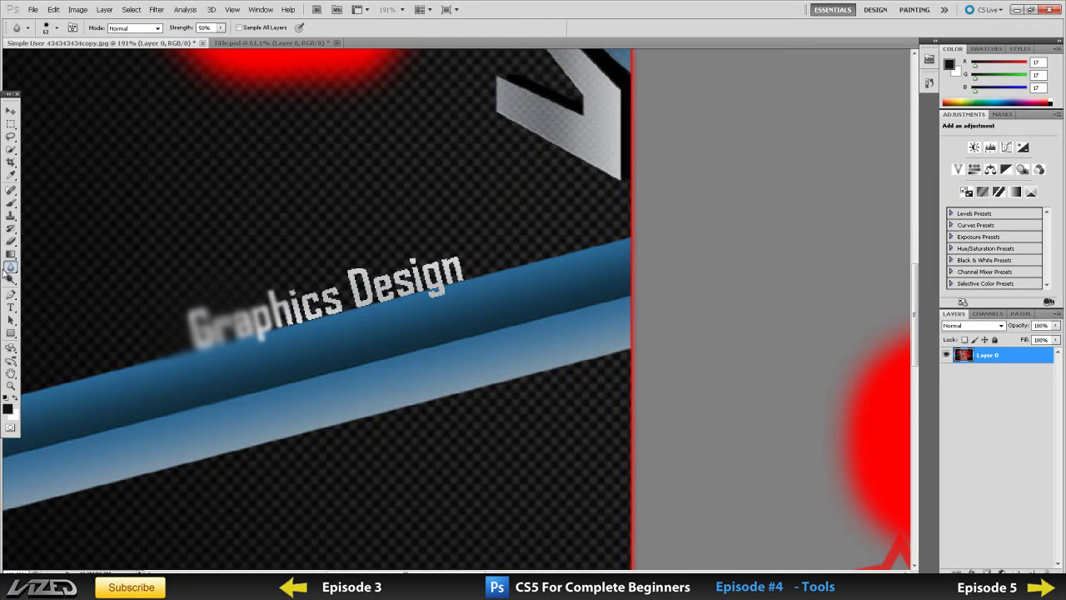
- Switch to the Sharpen tool with a soft 37 px brush at 50% strength
click(11, 266)
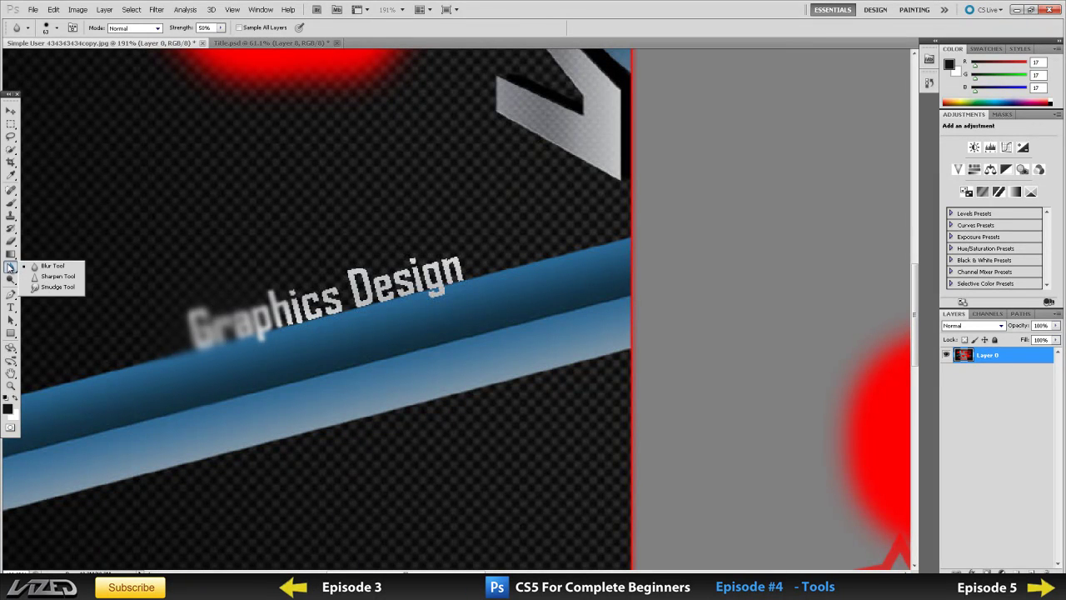
click(73, 282)
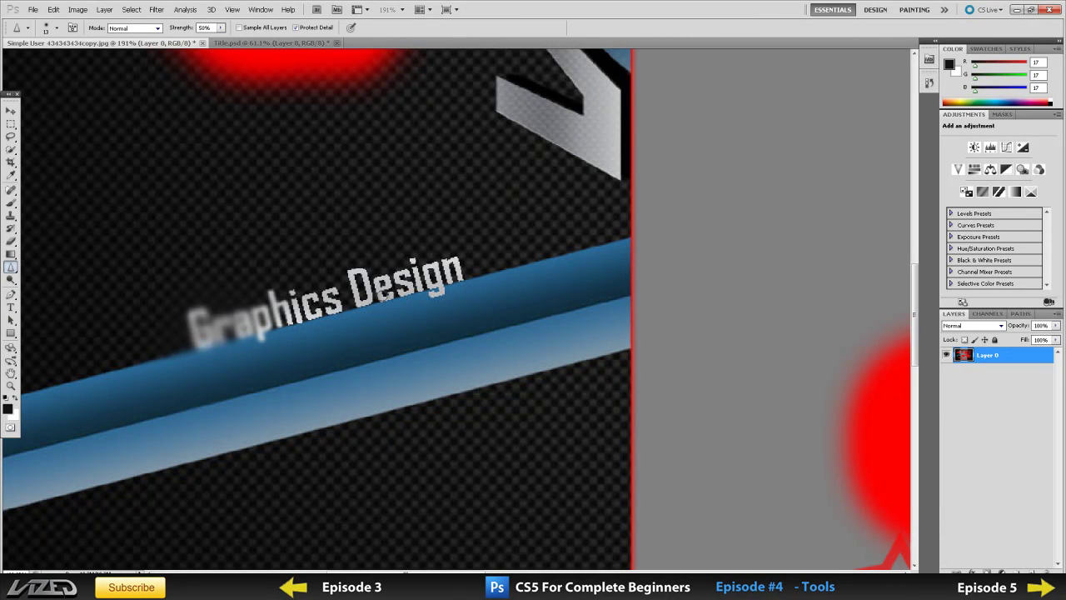
right_click(442, 260)
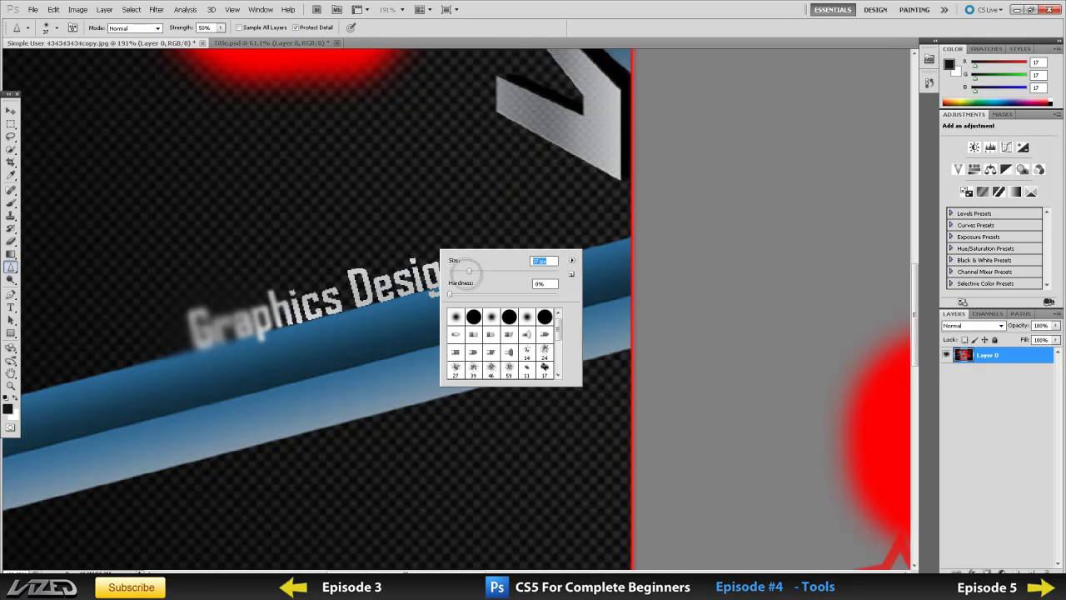
click(366, 247)
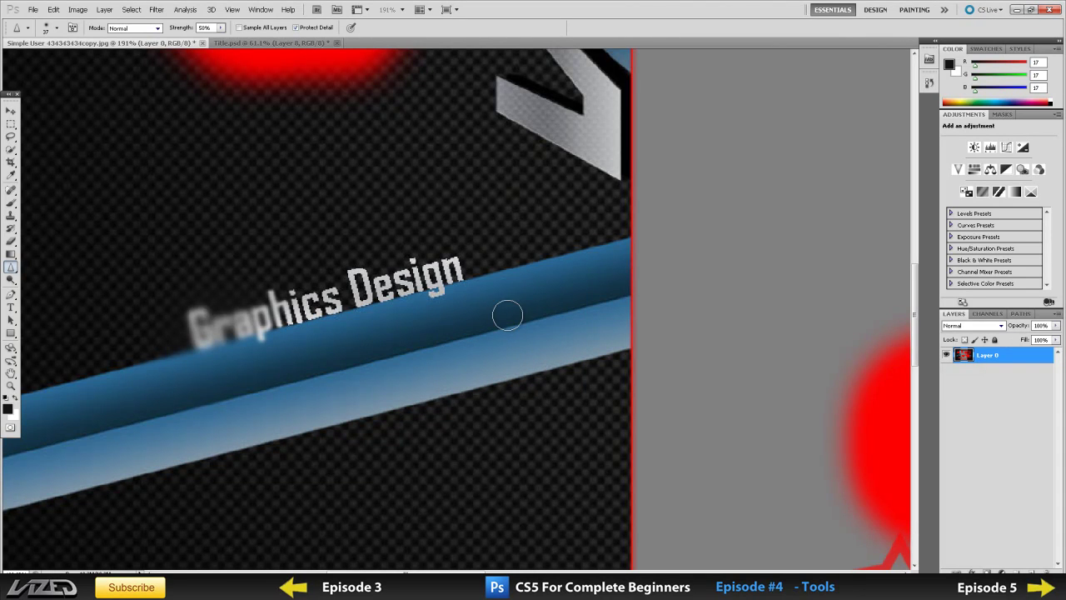
right_click(446, 261)
click(534, 303)
- Sharpen the word Design and the blue band beneath it with repeated strokes
mouse_move(414, 226)
mouse_down()
mouse_move(468, 276)
mouse_move(433, 300)
mouse_move(481, 293)
mouse_move(481, 315)
mouse_move(504, 295)
mouse_move(446, 351)
mouse_move(477, 305)
mouse_move(410, 344)
mouse_move(454, 270)
mouse_move(404, 340)
mouse_move(439, 284)
mouse_move(417, 307)
mouse_up()
mouse_move(444, 296)
mouse_down()
mouse_move(409, 309)
mouse_move(425, 292)
mouse_move(417, 283)
mouse_up()
drag(505, 328, 444, 321)
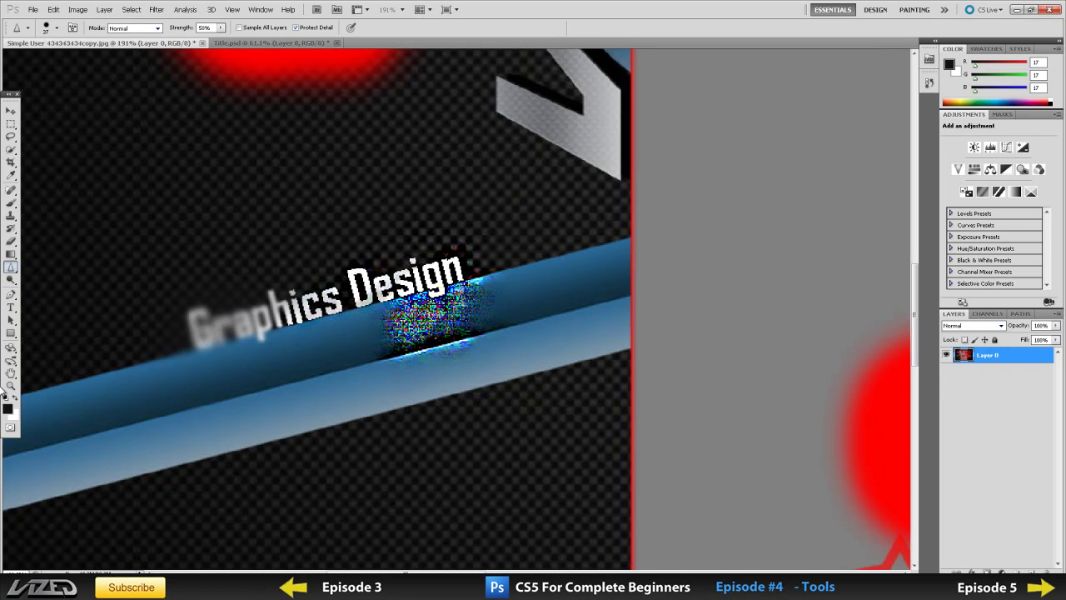
- Smudge the lower part of the vertical logo into the dark background using the Smudge tool
drag(15, 266, 45, 288)
right_click(279, 251)
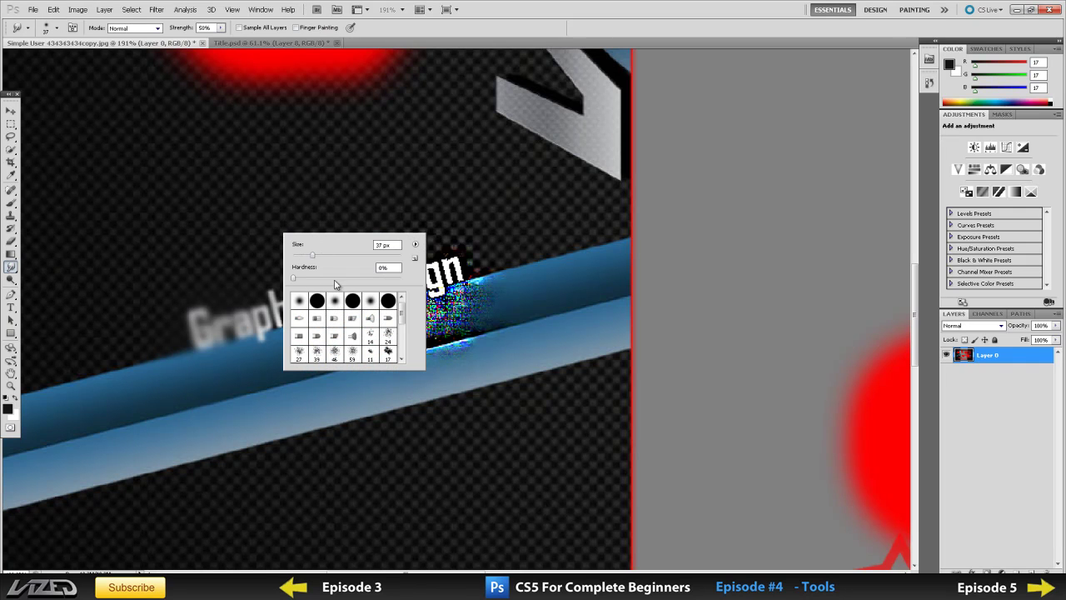
click(253, 214)
scroll(545, 161, up, 5)
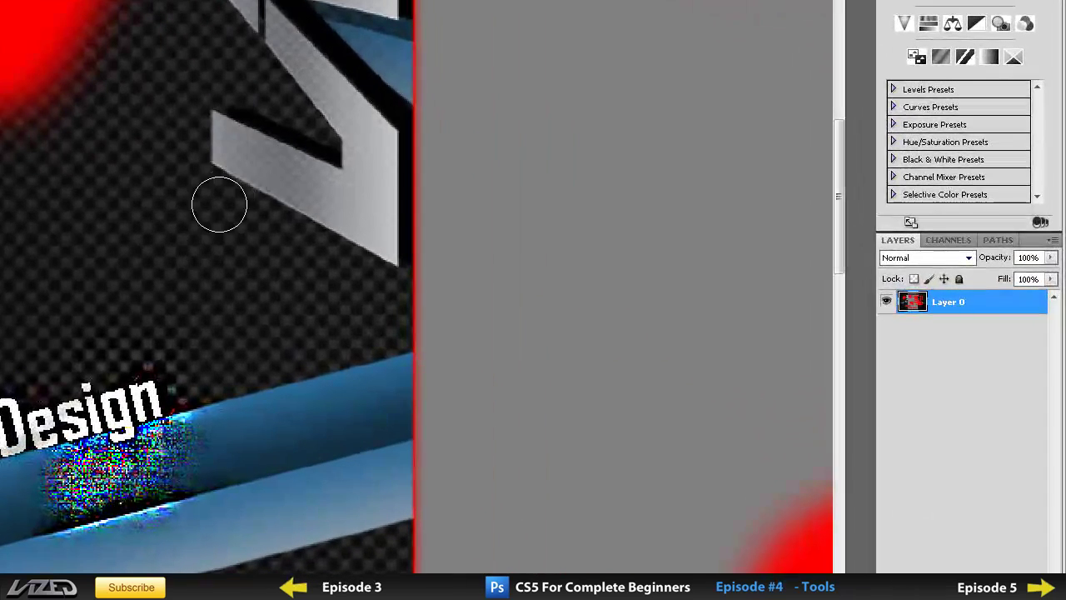
mouse_move(219, 205)
mouse_down()
mouse_move(230, 153)
mouse_move(77, 189)
mouse_move(234, 151)
mouse_move(237, 129)
mouse_move(115, 91)
mouse_move(246, 152)
mouse_move(177, 51)
mouse_move(236, 159)
mouse_move(239, 50)
mouse_move(263, 128)
mouse_move(276, 56)
mouse_move(252, 189)
mouse_move(304, 119)
mouse_move(295, 212)
mouse_move(284, 183)
mouse_move(262, 246)
mouse_move(276, 199)
mouse_move(205, 289)
mouse_move(218, 184)
mouse_move(144, 190)
mouse_move(146, 166)
mouse_move(89, 131)
mouse_move(204, 136)
mouse_move(47, 137)
mouse_move(187, 146)
mouse_move(148, 76)
mouse_move(171, 97)
mouse_move(214, 99)
mouse_move(185, 26)
mouse_move(241, 96)
mouse_move(258, 187)
mouse_move(278, 108)
mouse_move(259, 126)
mouse_move(276, 157)
mouse_move(328, 113)
mouse_up()
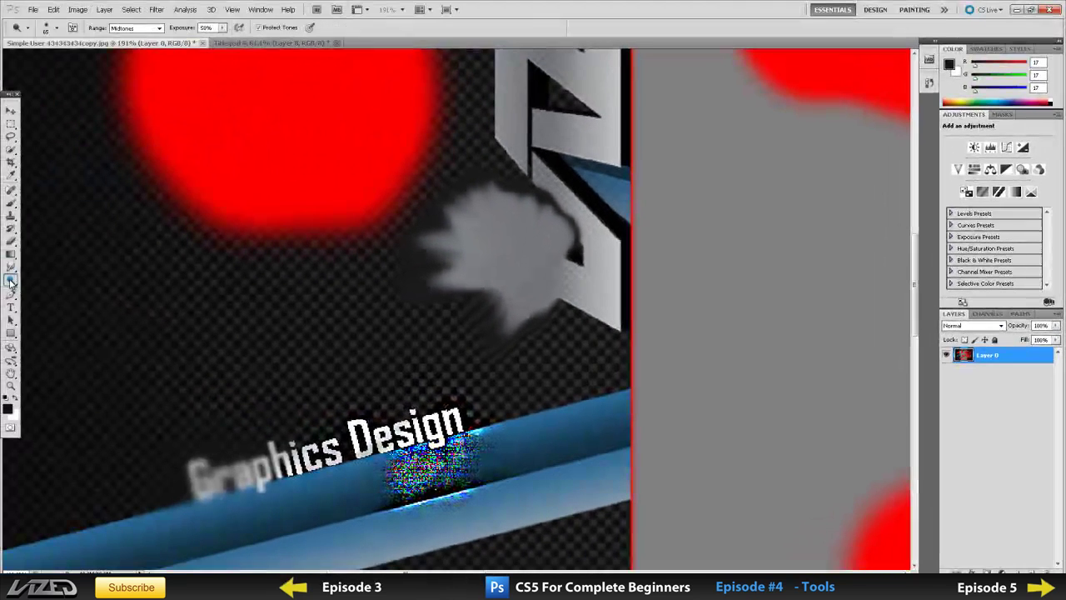
- Lighten the blue bands and part of the adjacent grey panel using the Dodge tool on Midtones at 50% exposure
click(11, 279)
click(40, 283)
click(11, 279)
click(55, 279)
scroll(333, 370, down, 5)
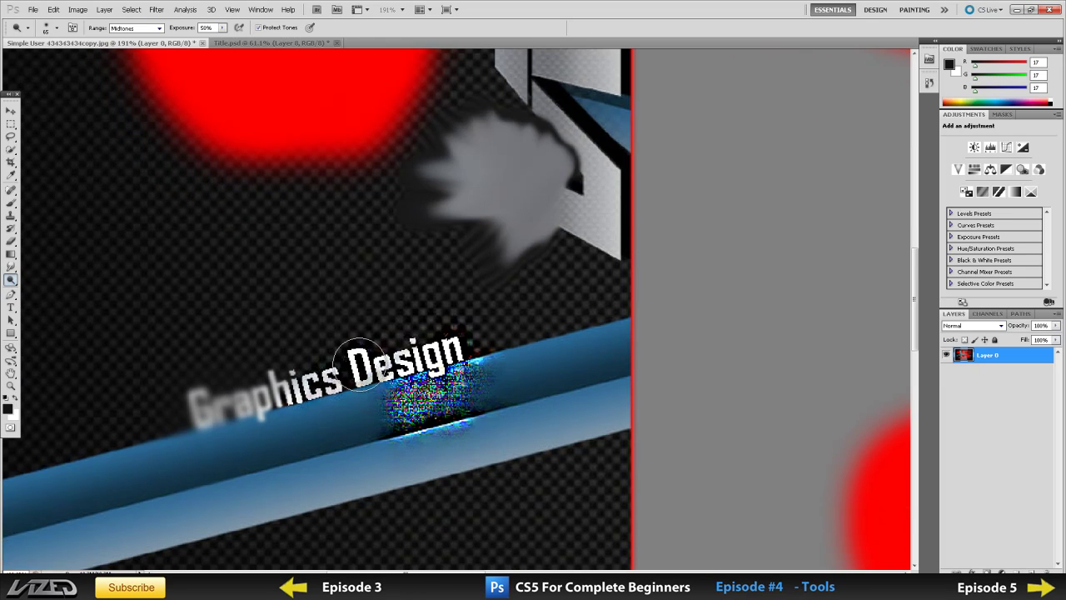
mouse_move(247, 371)
mouse_down()
mouse_move(357, 357)
mouse_move(208, 364)
mouse_move(379, 335)
mouse_move(278, 370)
mouse_move(164, 383)
mouse_move(185, 377)
mouse_move(99, 420)
mouse_move(194, 379)
mouse_move(283, 384)
mouse_move(216, 395)
mouse_move(321, 358)
mouse_move(196, 386)
mouse_move(271, 365)
mouse_move(316, 330)
mouse_move(250, 364)
mouse_up()
scroll(512, 352, up, 2)
mouse_move(608, 299)
mouse_down()
mouse_move(533, 316)
mouse_move(590, 284)
mouse_move(569, 314)
mouse_move(587, 319)
mouse_move(603, 276)
mouse_move(607, 321)
mouse_move(606, 292)
mouse_move(601, 316)
mouse_move(560, 319)
mouse_move(546, 335)
mouse_move(558, 304)
mouse_move(533, 317)
mouse_move(497, 371)
mouse_move(614, 350)
mouse_move(639, 331)
mouse_move(608, 364)
mouse_move(691, 271)
mouse_move(635, 301)
mouse_move(653, 262)
mouse_up()
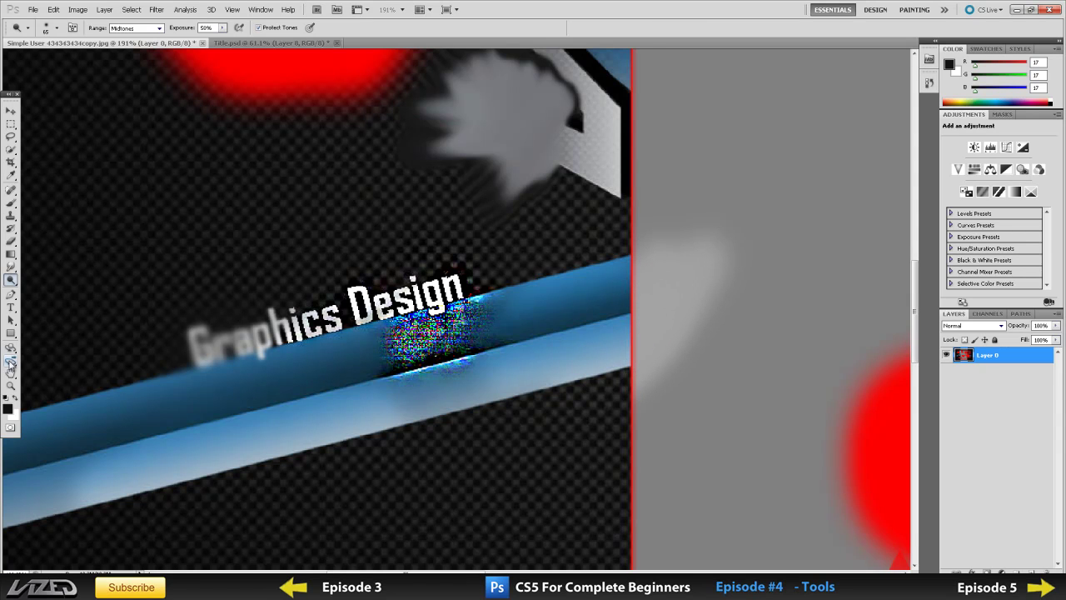
- Darken the blue bands and the grey panel's edge using the Burn tool on Midtones at 50% exposure
right_click(9, 278)
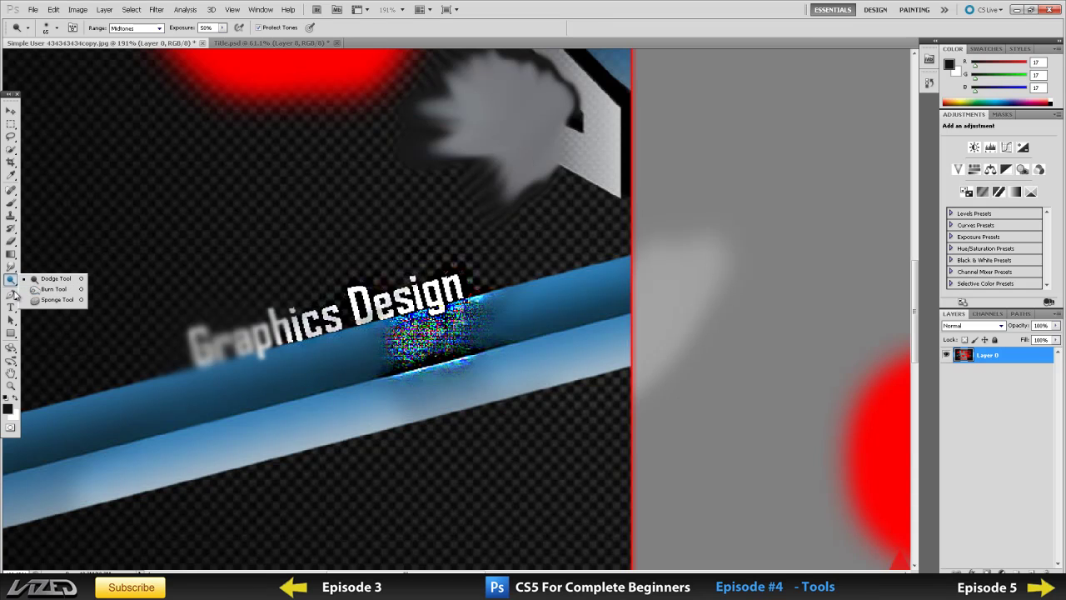
drag(58, 270, 55, 290)
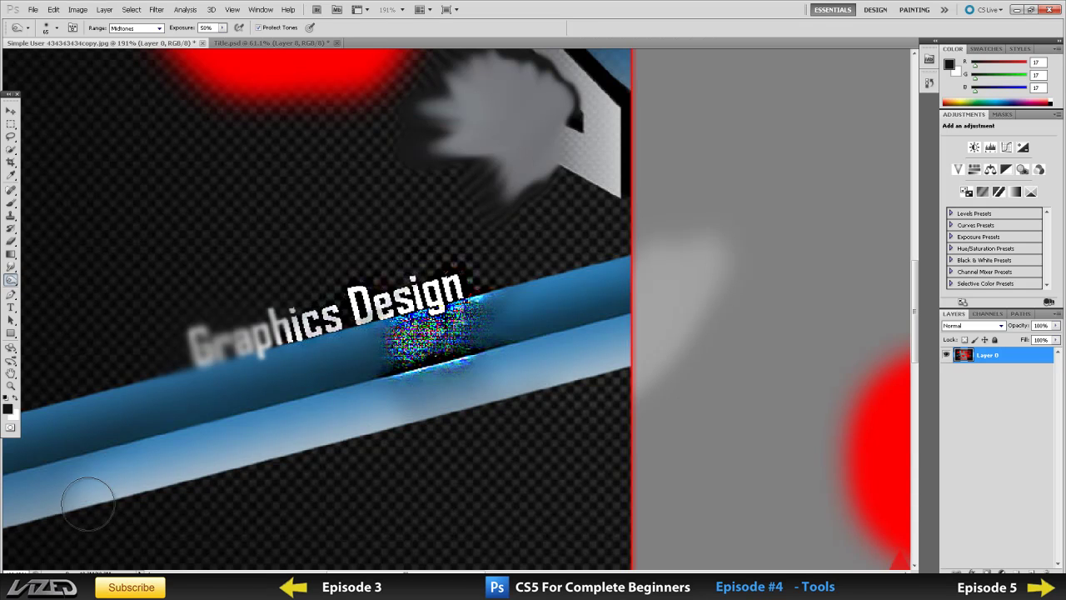
mouse_move(121, 477)
mouse_down()
mouse_move(409, 408)
mouse_move(33, 491)
mouse_move(299, 377)
mouse_move(6, 450)
mouse_up()
scroll(533, 374, down, 5)
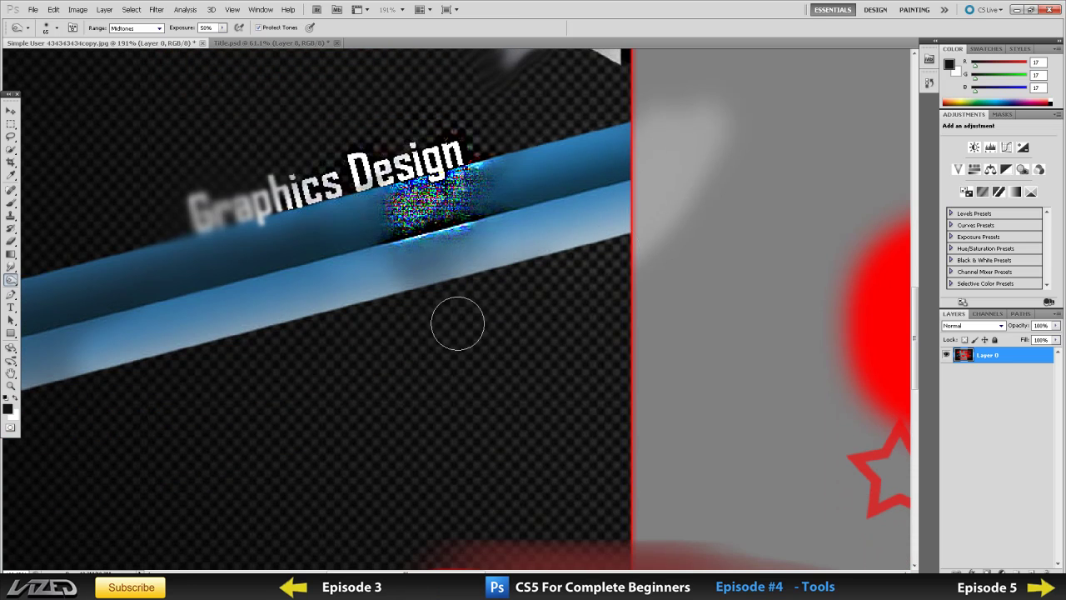
mouse_move(616, 259)
mouse_down()
mouse_move(646, 214)
mouse_move(587, 260)
mouse_move(535, 275)
mouse_move(50, 366)
mouse_move(417, 279)
mouse_move(229, 297)
mouse_up()
scroll(280, 191, up, 3)
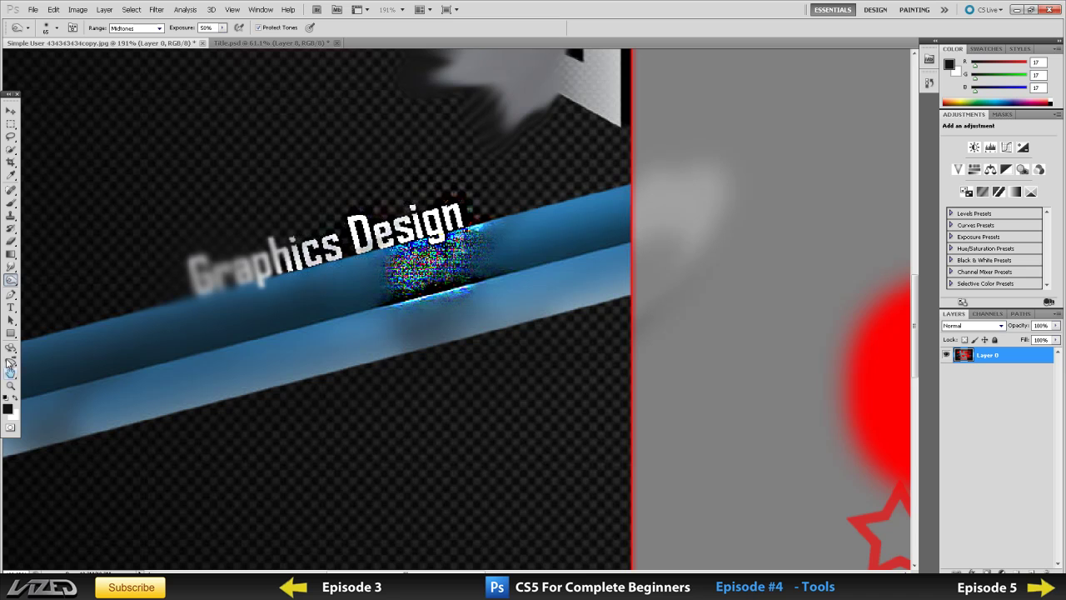
- Desaturate the blue bands using the Sponge tool in Desaturate mode at 50% flow with a soft 65 px brush
right_click(10, 280)
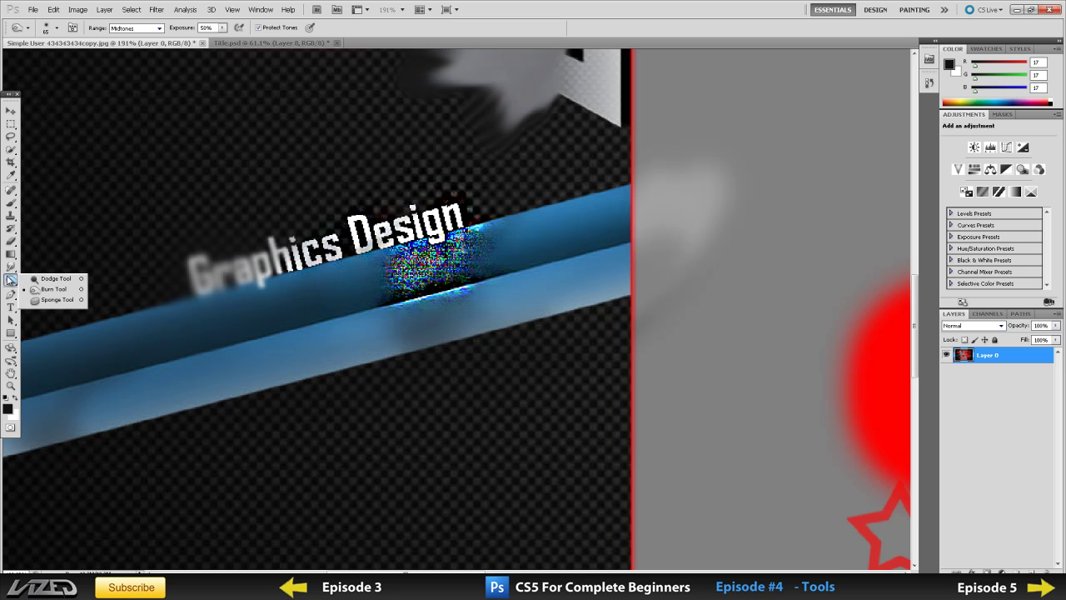
click(55, 299)
scroll(174, 385, down, 2)
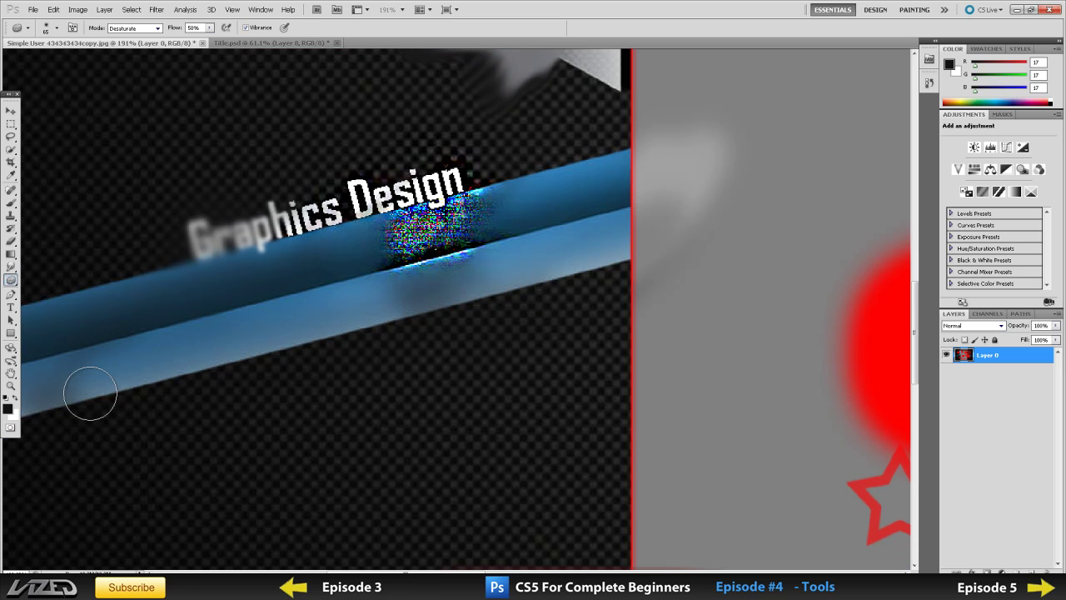
right_click(188, 341)
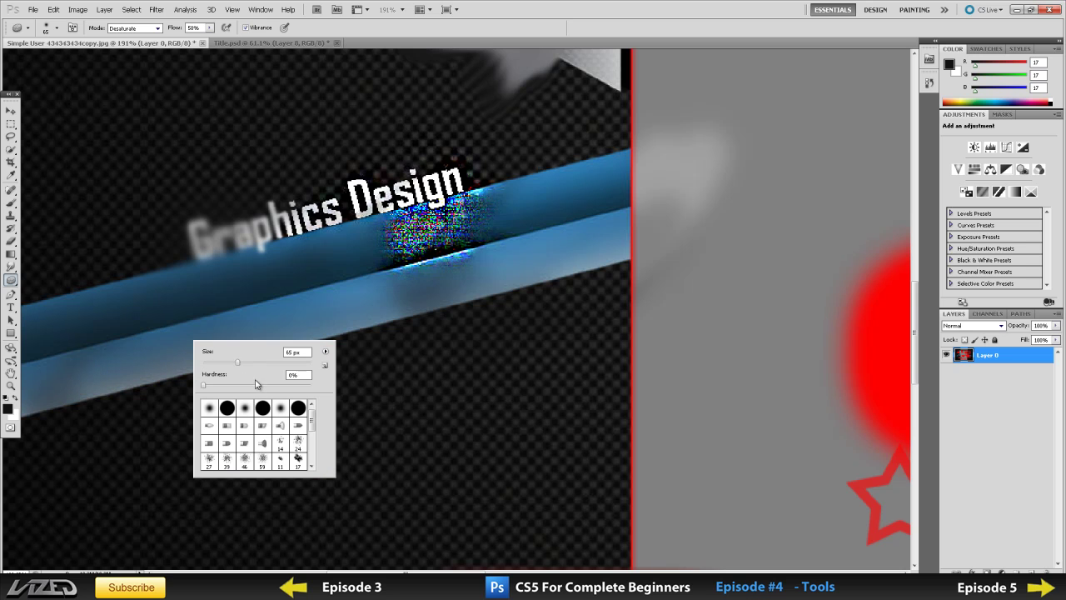
click(157, 362)
mouse_move(132, 392)
mouse_down()
mouse_move(329, 311)
mouse_move(159, 372)
mouse_move(207, 379)
mouse_move(142, 378)
mouse_move(218, 337)
mouse_move(0, 401)
mouse_move(200, 345)
mouse_move(424, 313)
mouse_move(314, 341)
mouse_move(442, 312)
mouse_move(441, 323)
mouse_move(359, 316)
mouse_move(561, 243)
mouse_move(444, 305)
mouse_move(521, 305)
mouse_move(510, 250)
mouse_move(651, 171)
mouse_move(457, 250)
mouse_move(1, 401)
mouse_up()
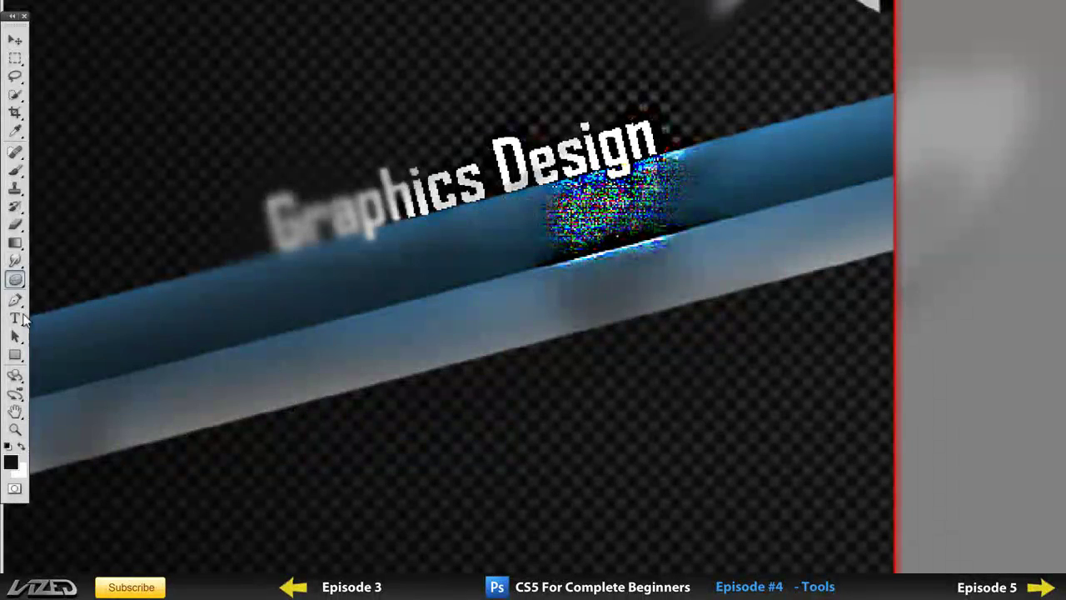
- Draw a closed six-point path with the Pen tool on the dark area below the bands and convert it to a new selection
click(15, 302)
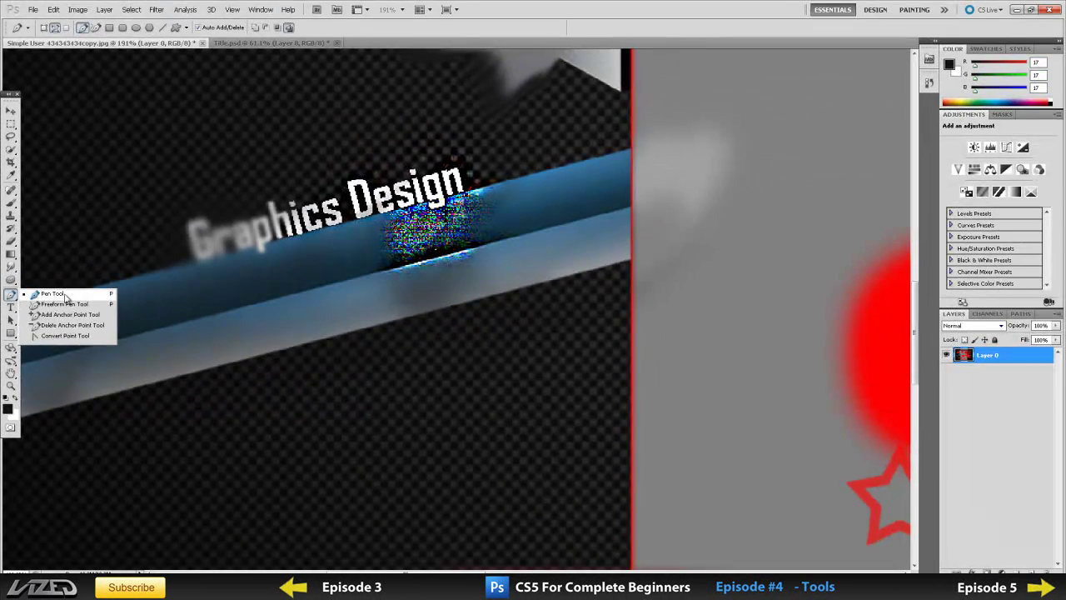
click(65, 295)
scroll(400, 379, down, 3)
scroll(467, 377, up, 3)
scroll(385, 392, up, 1)
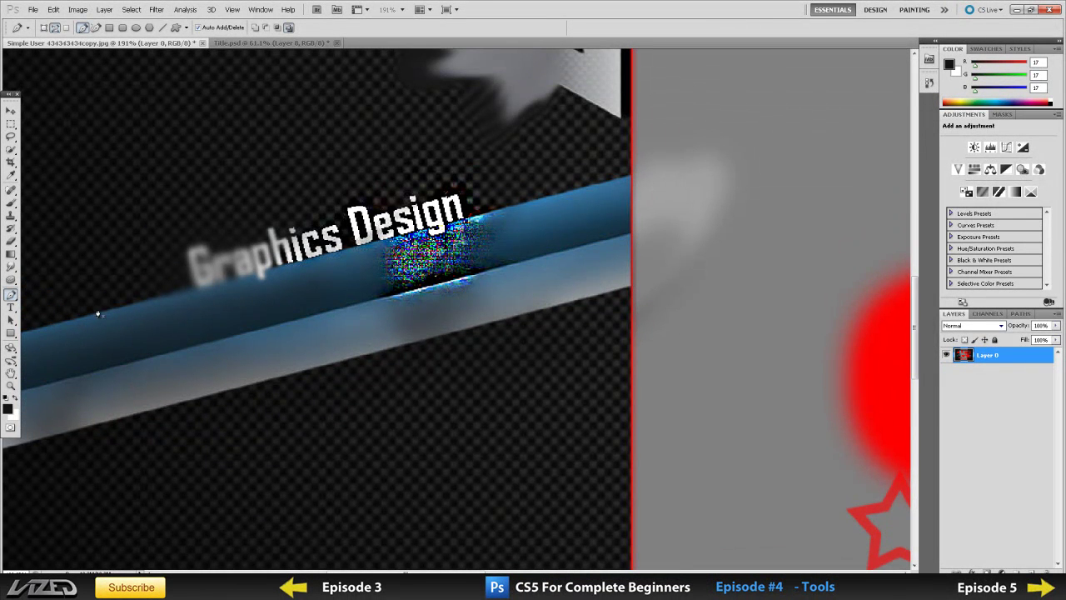
scroll(437, 427, down, 3)
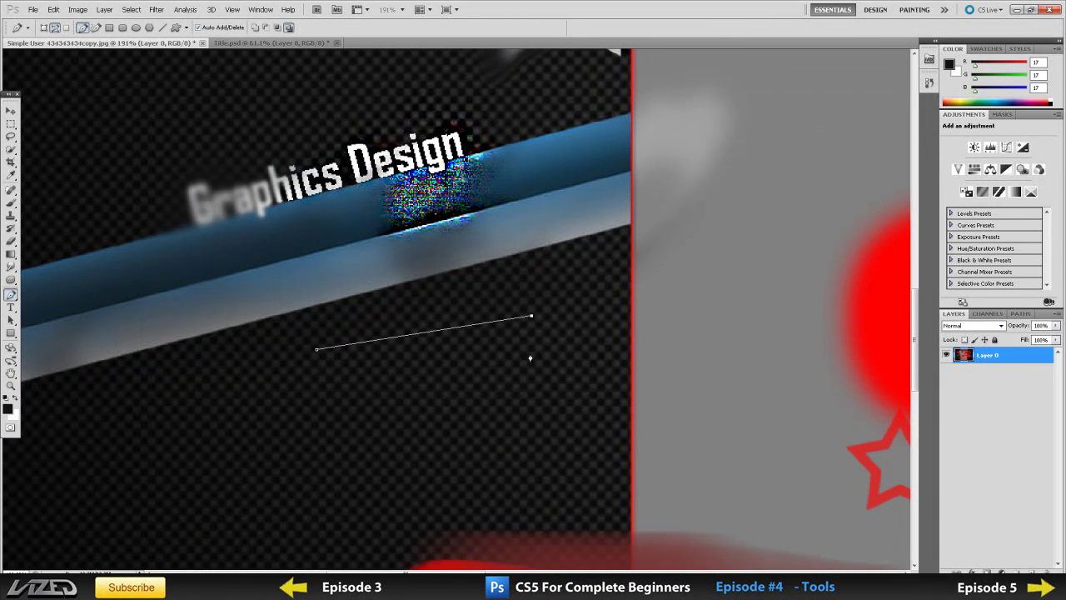
click(275, 383)
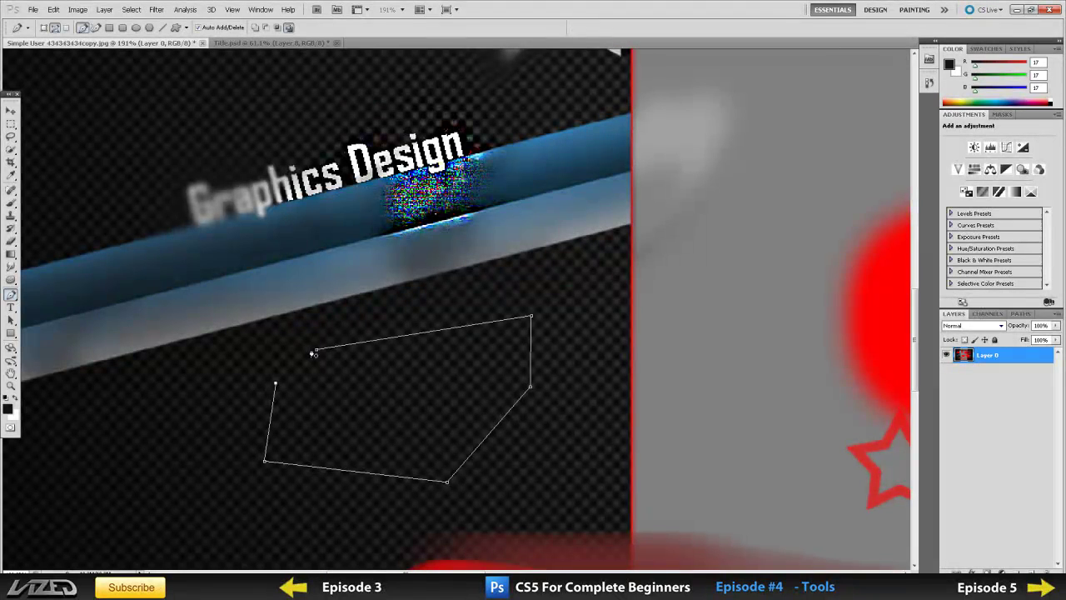
right_click(415, 347)
click(449, 391)
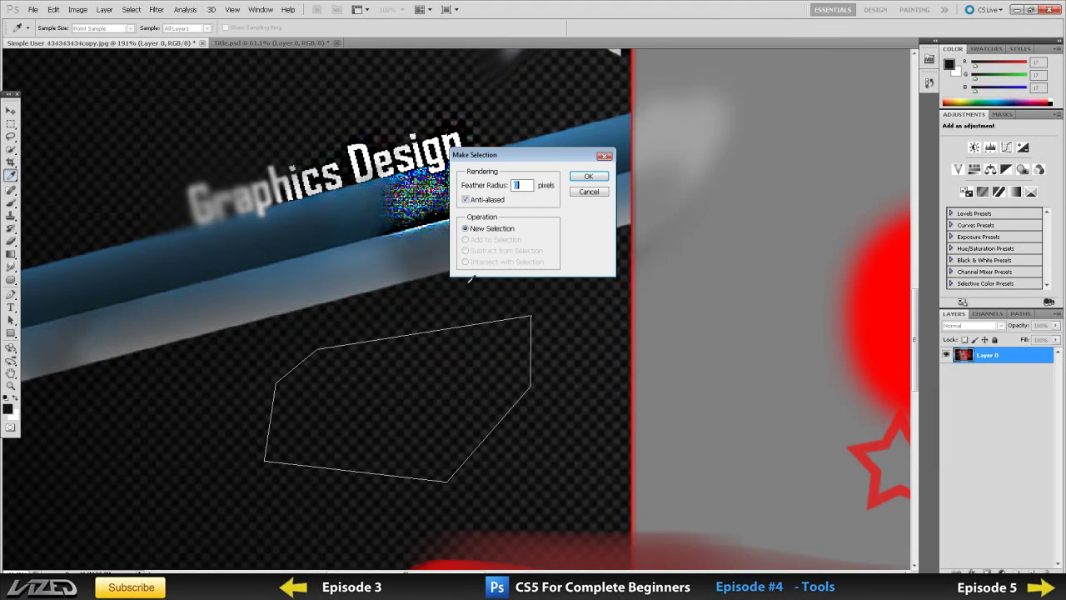
click(591, 177)
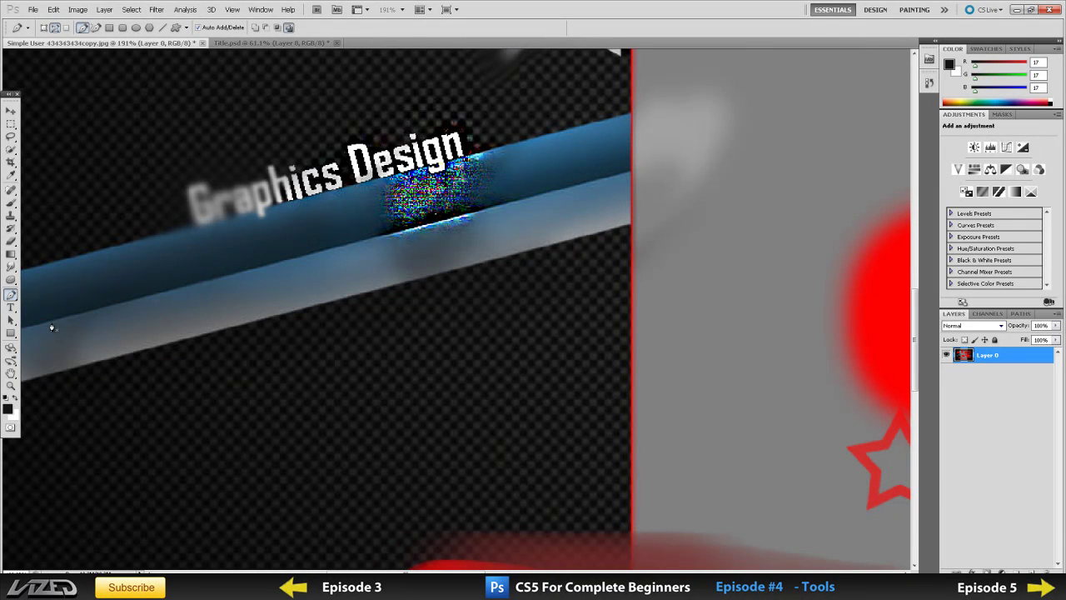
scroll(51, 328, down, 2)
scroll(26, 325, down, 1)
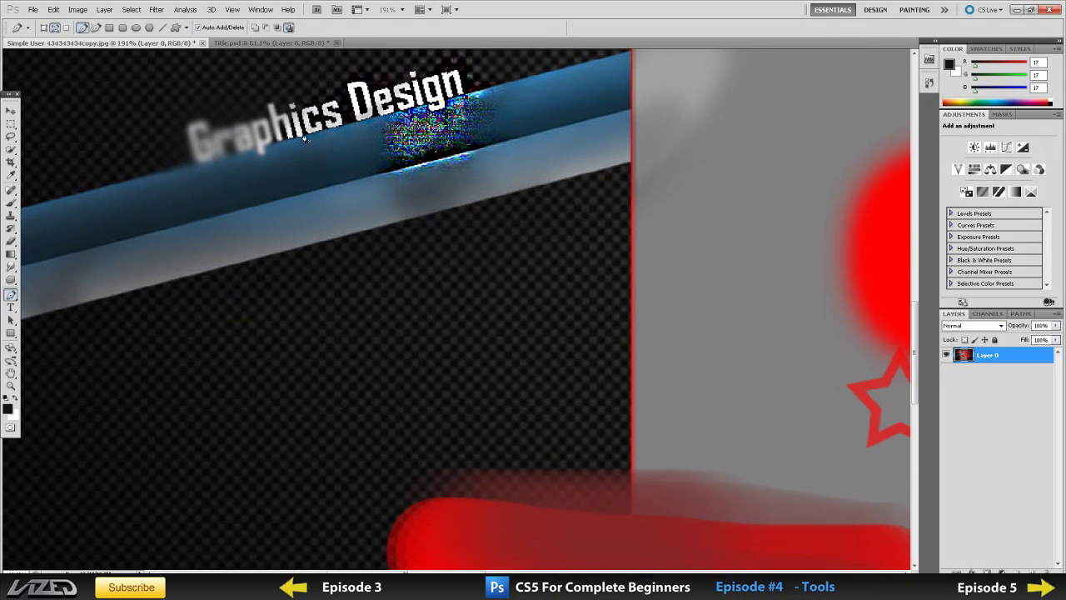
click(11, 123)
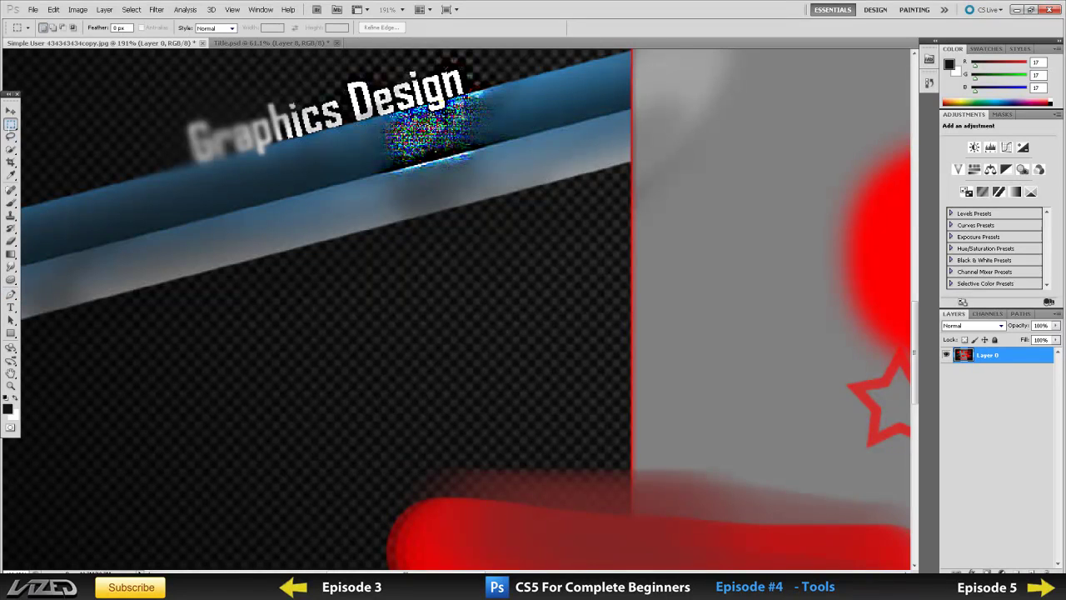
right_click(11, 125)
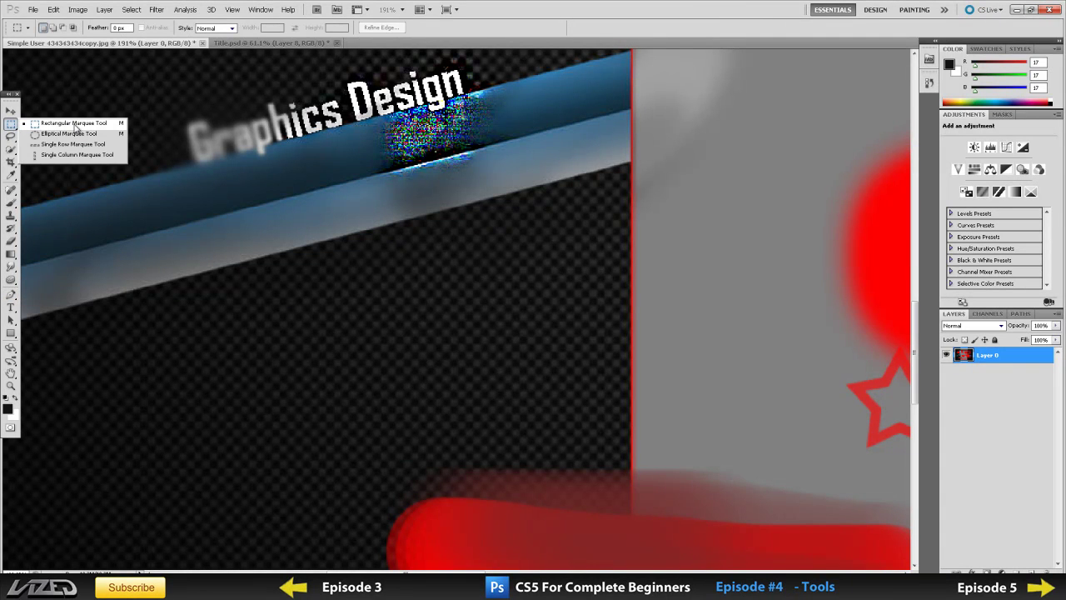
click(67, 125)
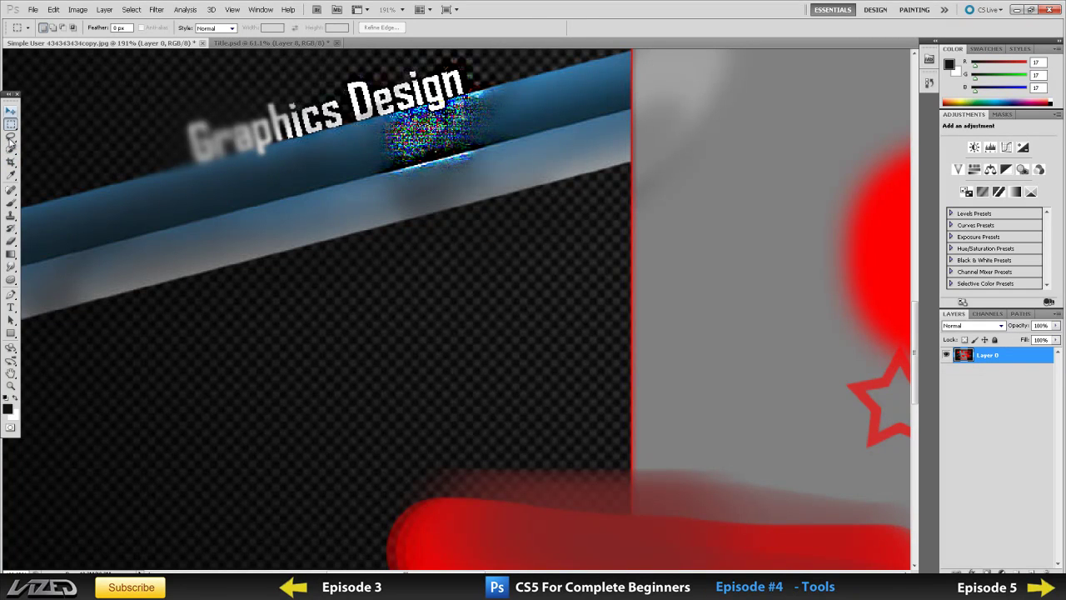
click(11, 162)
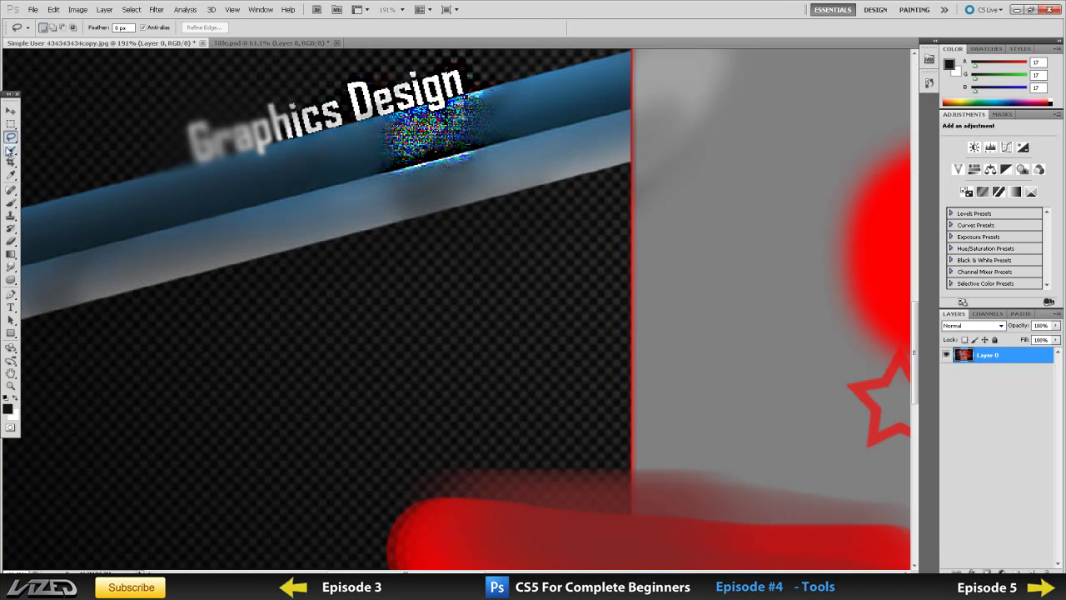
click(11, 149)
click(11, 190)
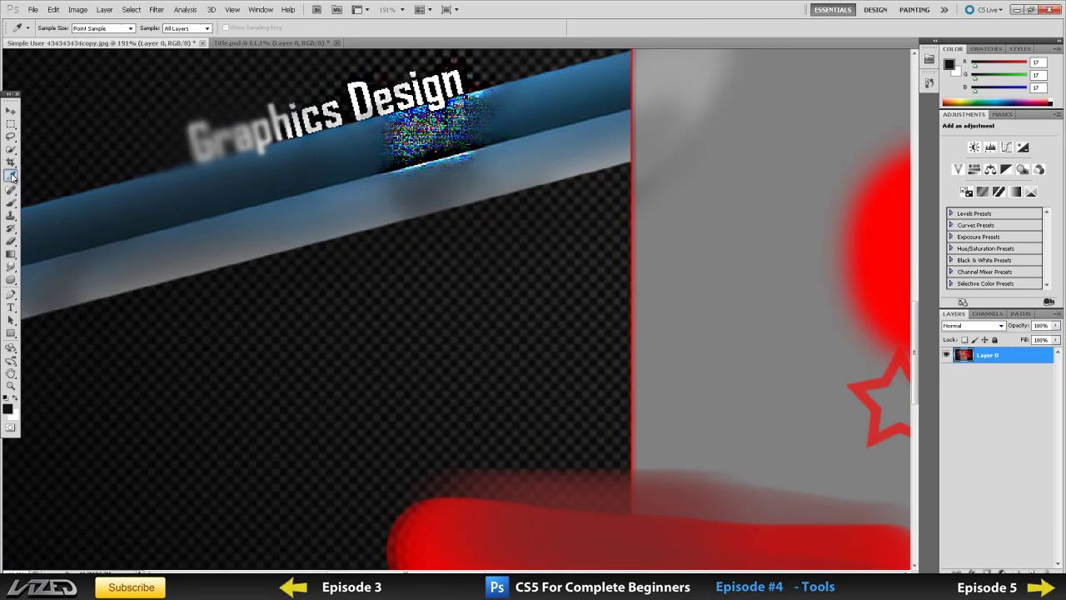
click(12, 175)
click(11, 163)
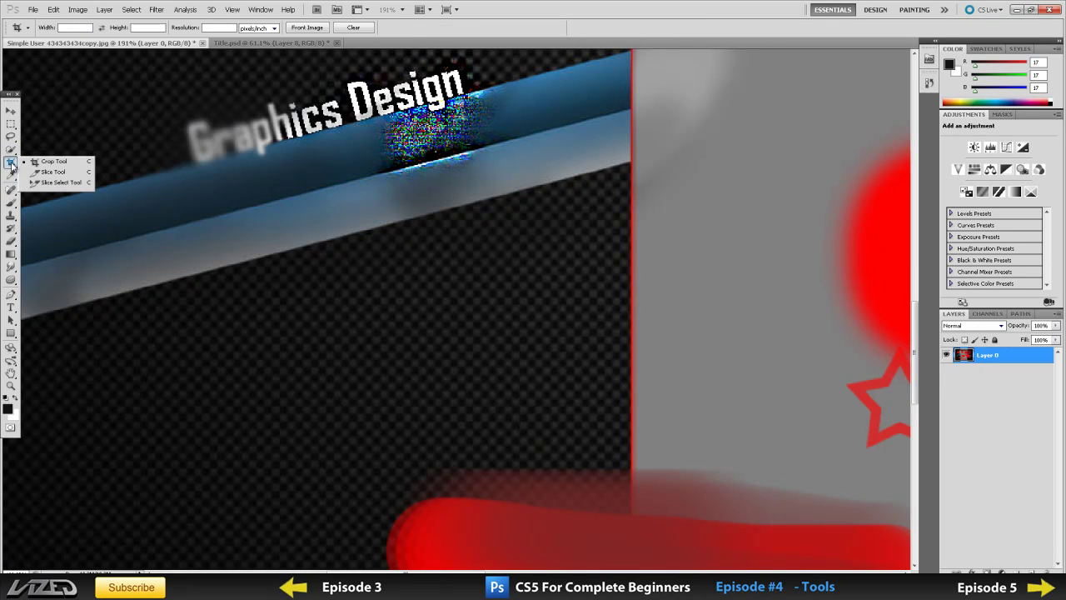
click(11, 149)
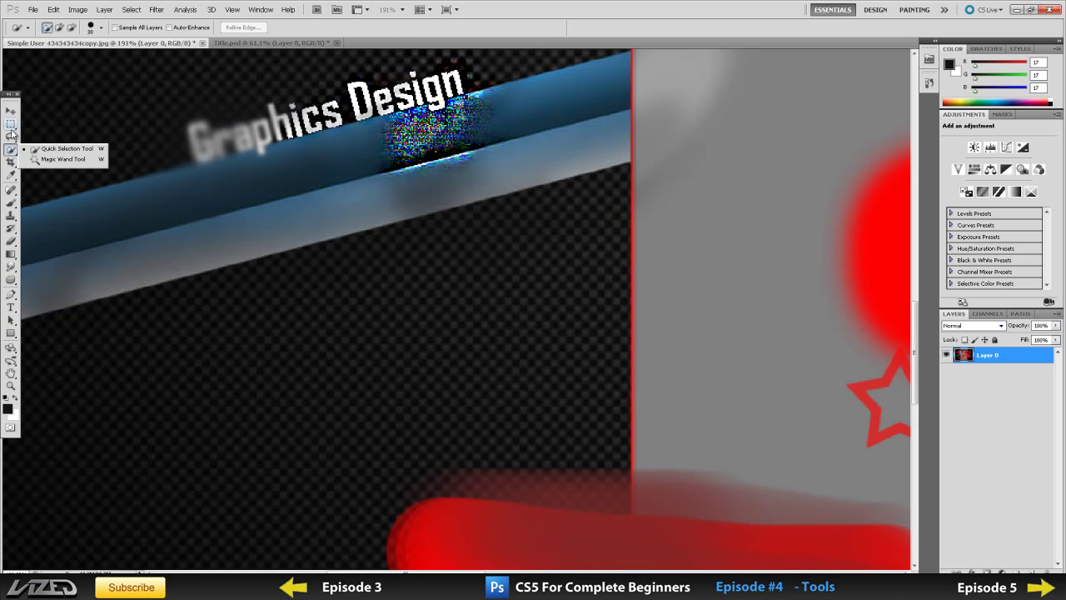
click(11, 136)
- Draw a rectangular marquee selection on the dark area below the bands and deselect it
click(10, 123)
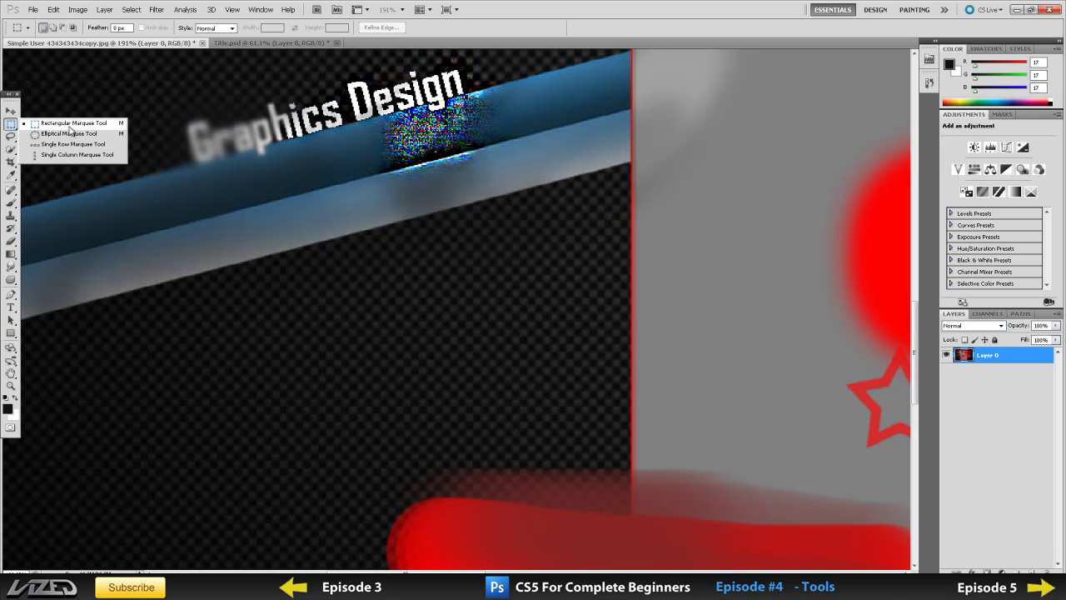
click(70, 127)
drag(228, 324, 426, 327)
click(327, 336)
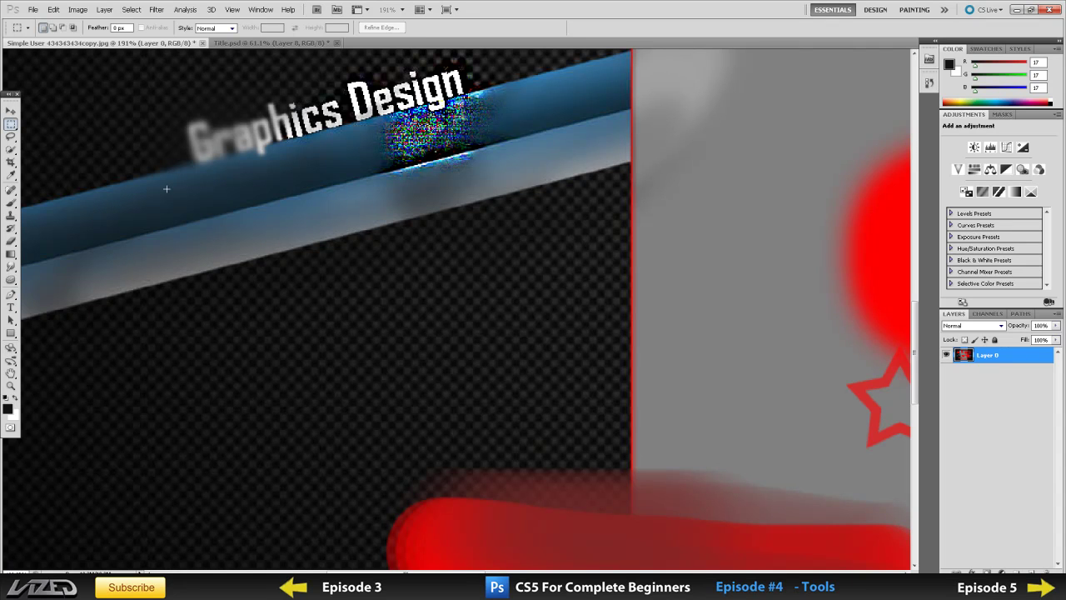
- Add a horizontal text box on the grey panel beside the star outline containing "Photoshop Tutorial"
scroll(359, 286, down, 2)
click(10, 295)
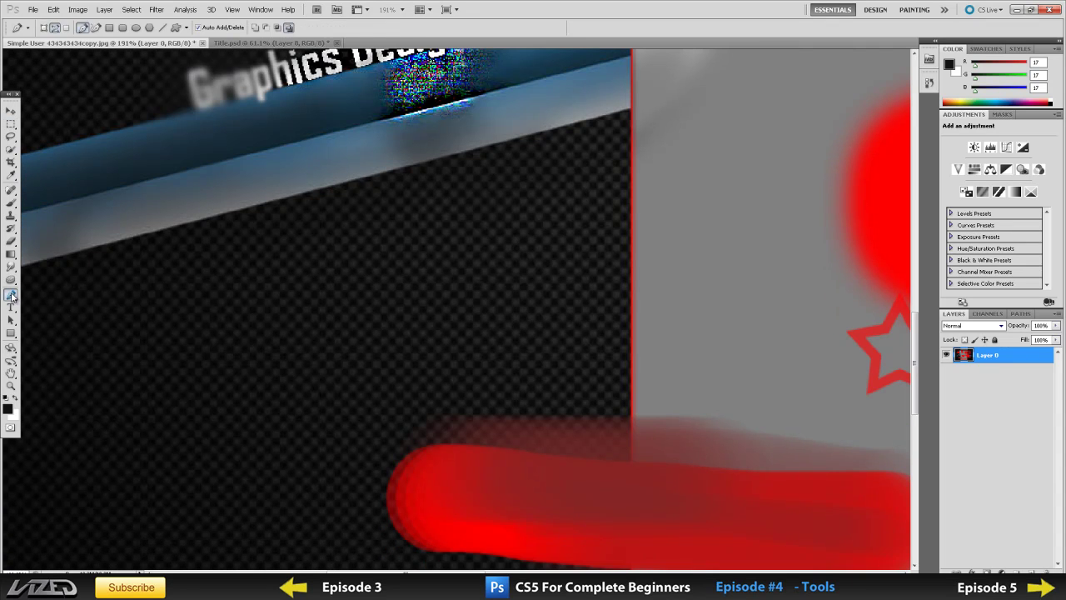
click(11, 308)
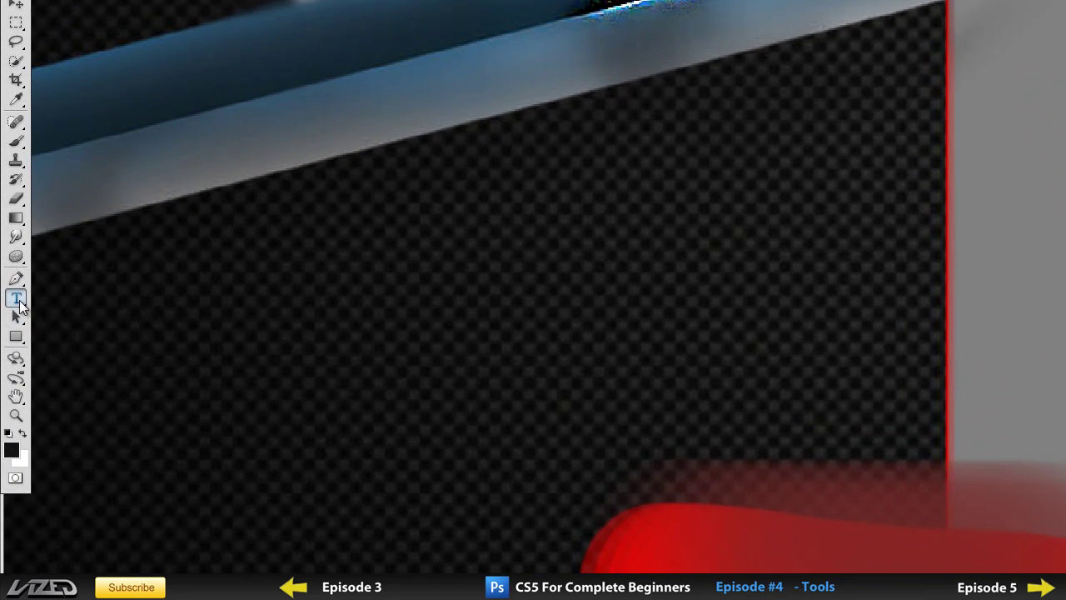
click(11, 308)
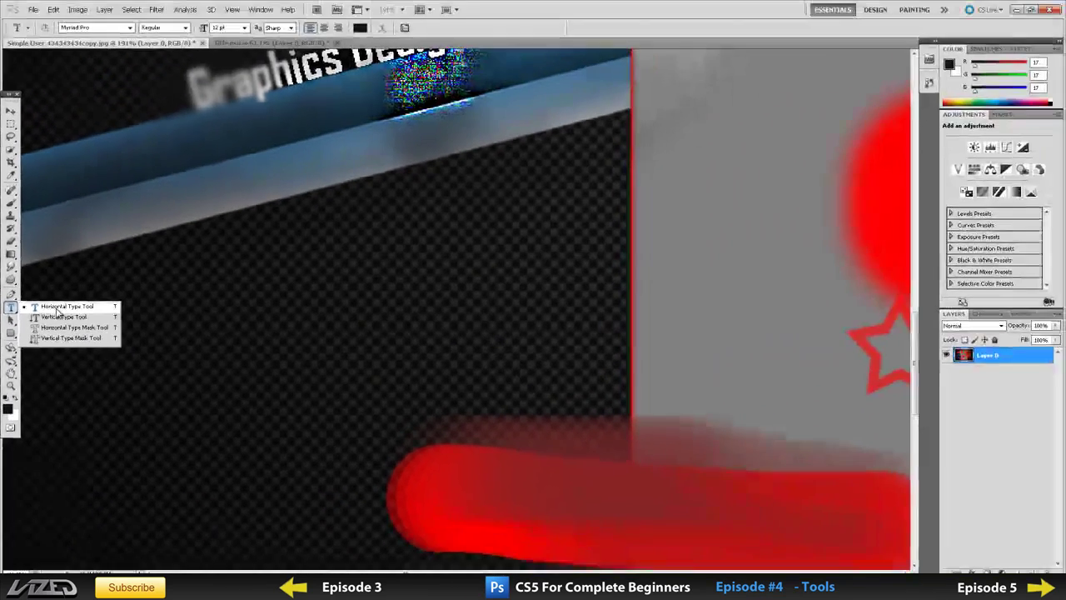
click(91, 296)
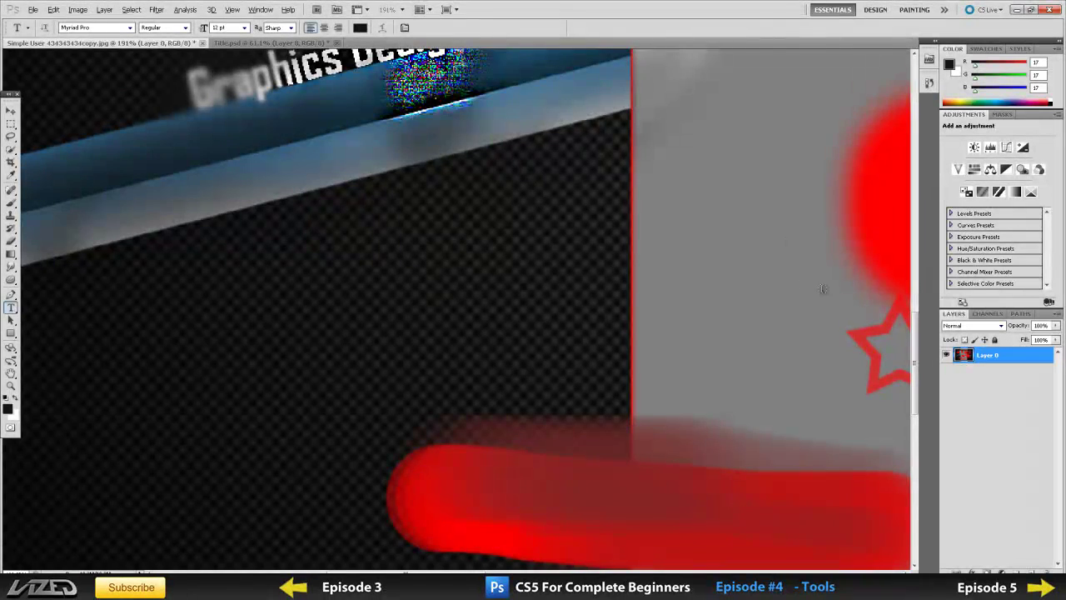
scroll(795, 298, down, 3)
scroll(679, 278, up, 3)
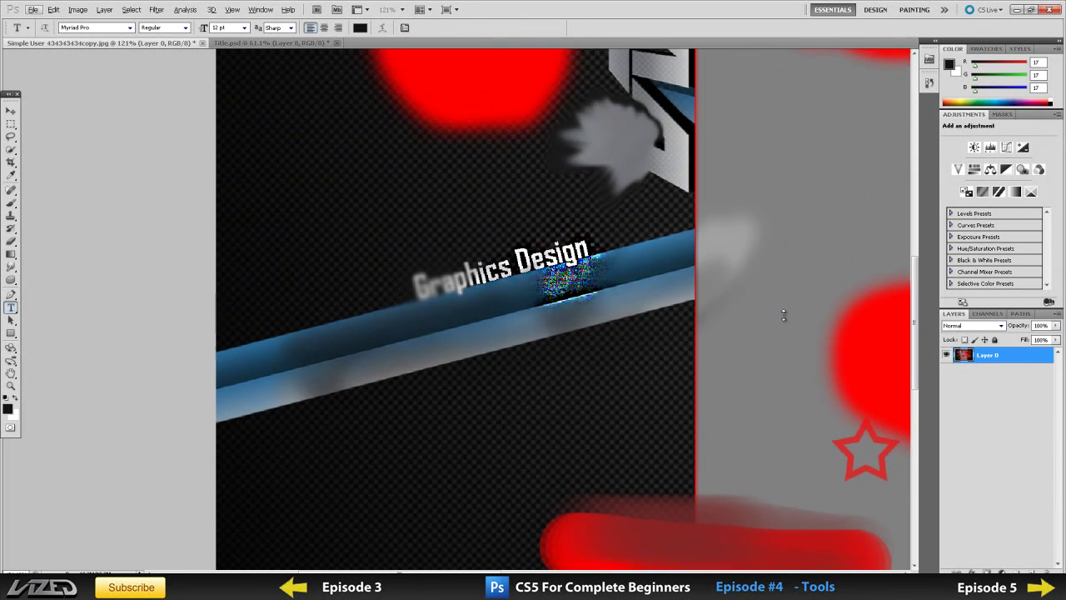
scroll(456, 309, right, 8)
scroll(456, 309, left, 3)
scroll(242, 381, right, 1)
scroll(308, 329, up, 2)
scroll(308, 329, up, 1)
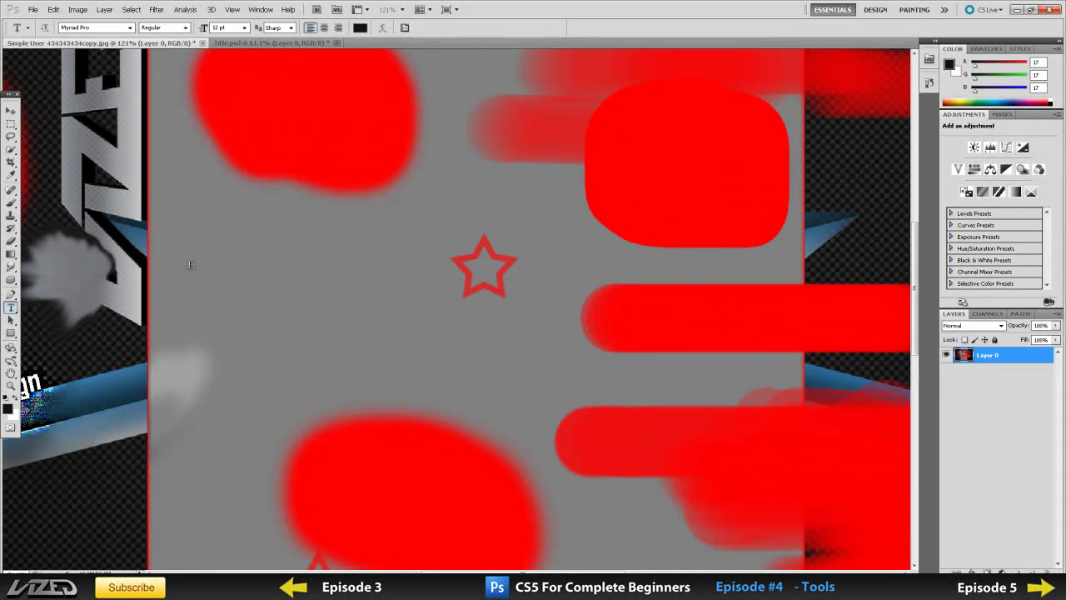
drag(395, 349, 513, 348)
click(64, 120)
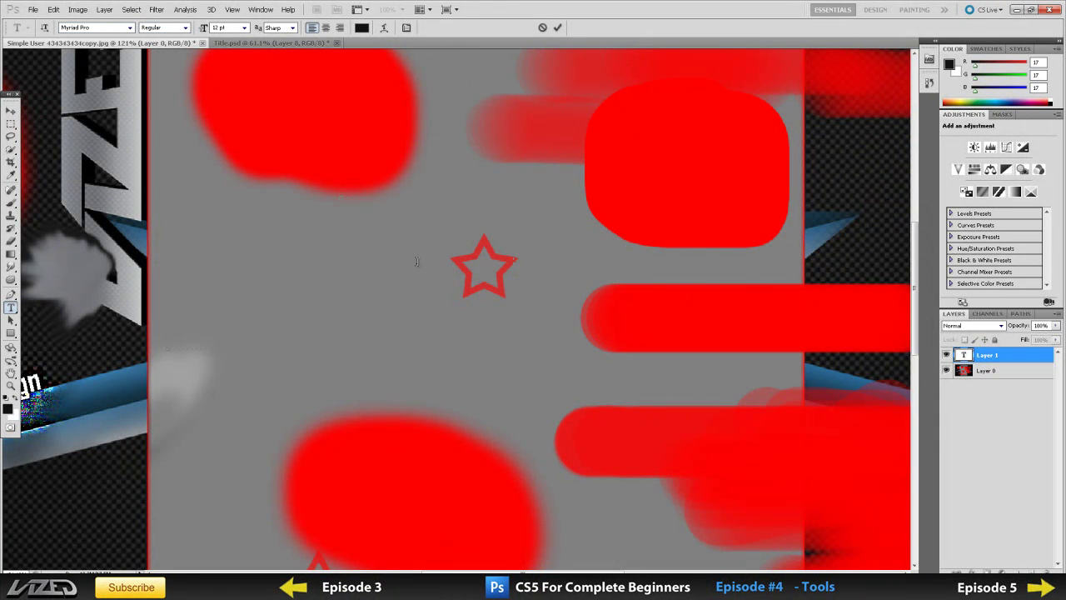
text(Photoshop Tutorial)
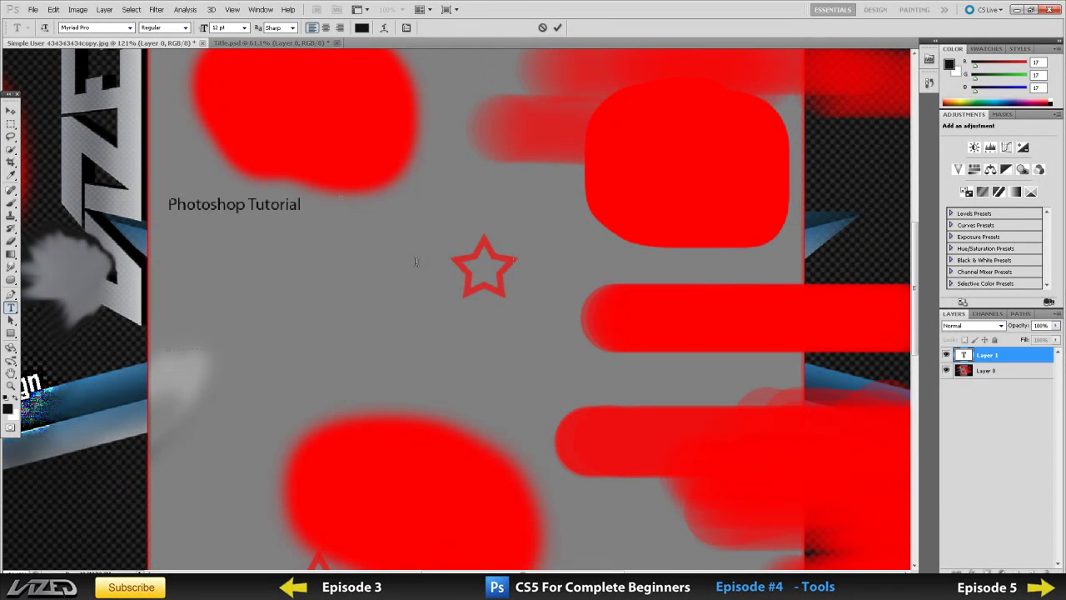
- Select the Photoshop Tutorial text and choose a different font for it
key(ctrl+a)
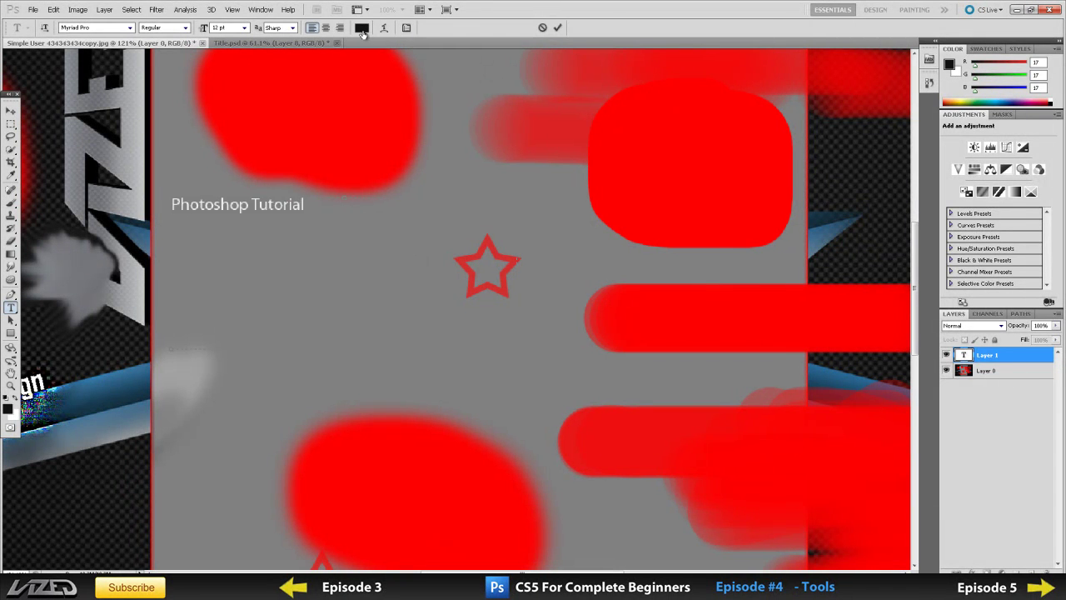
click(130, 28)
click(131, 29)
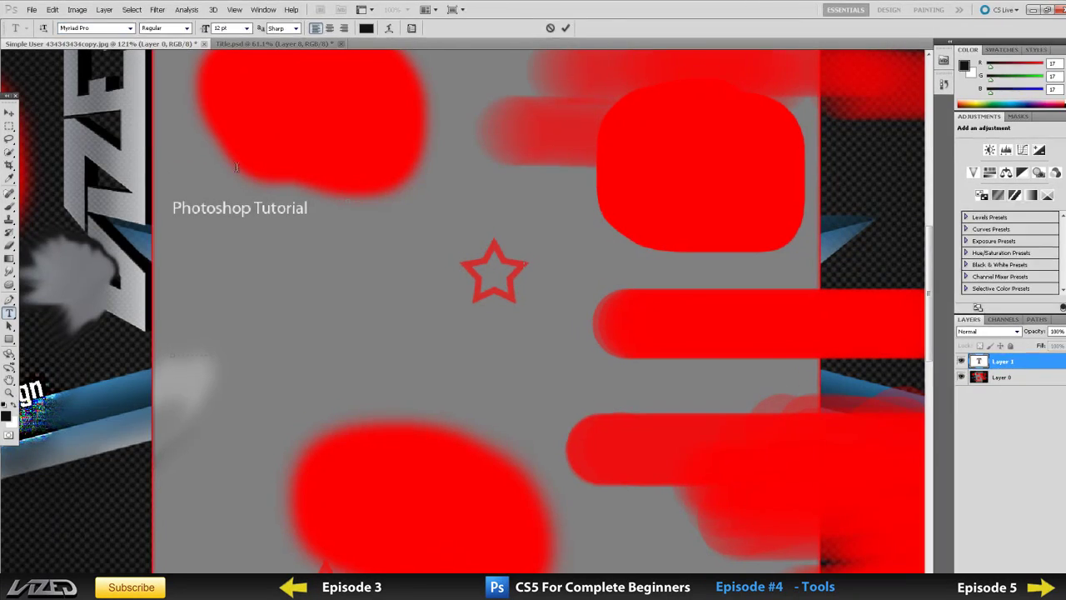
drag(308, 206, 77, 207)
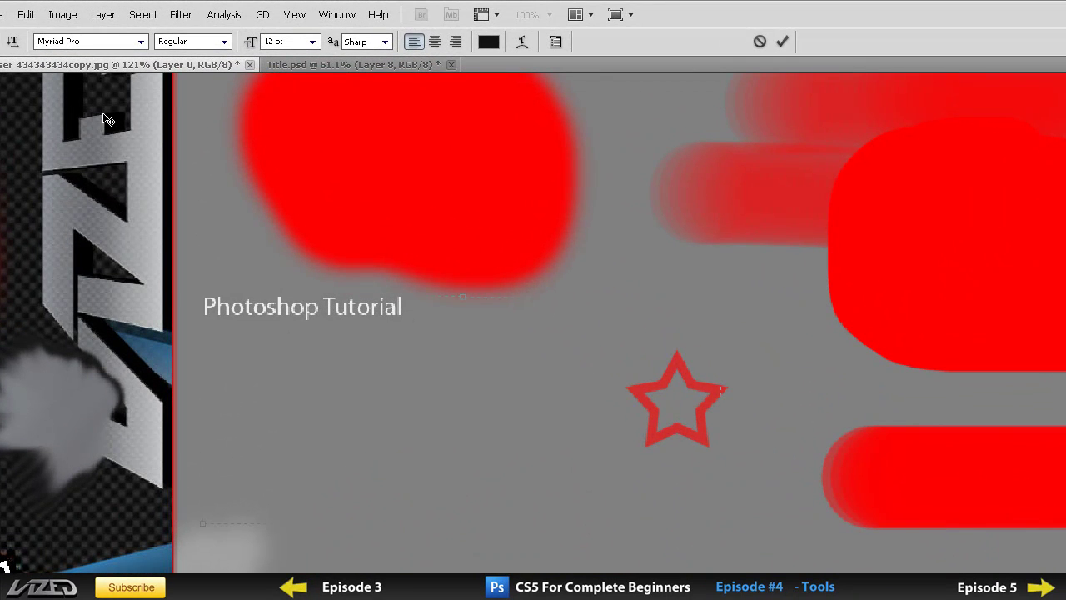
click(141, 41)
click(134, 240)
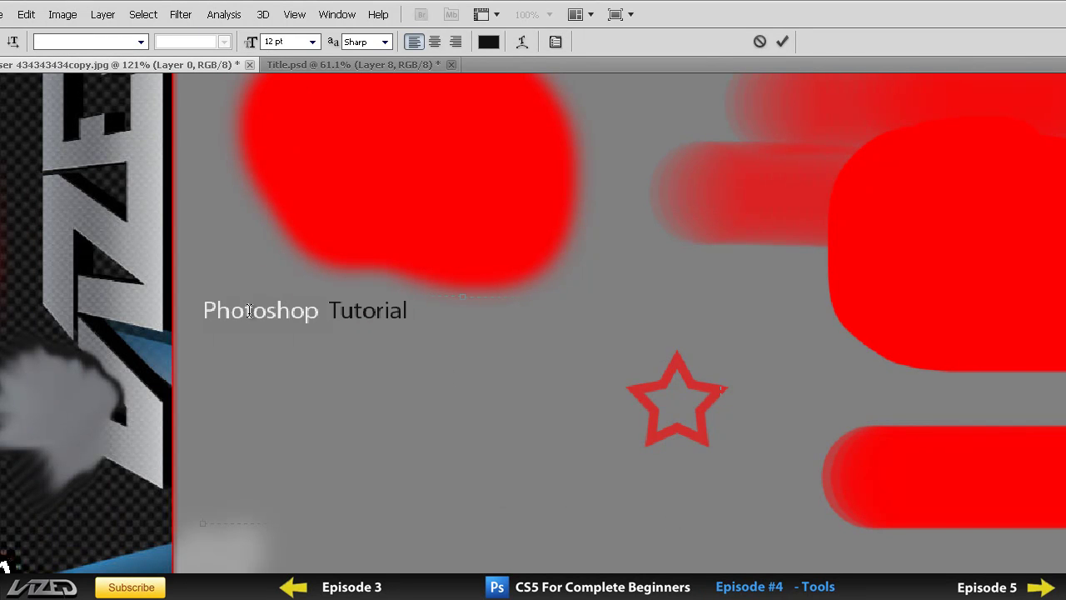
- Set the Photoshop Tutorial text to 36 pt and right-align it
click(312, 41)
click(293, 241)
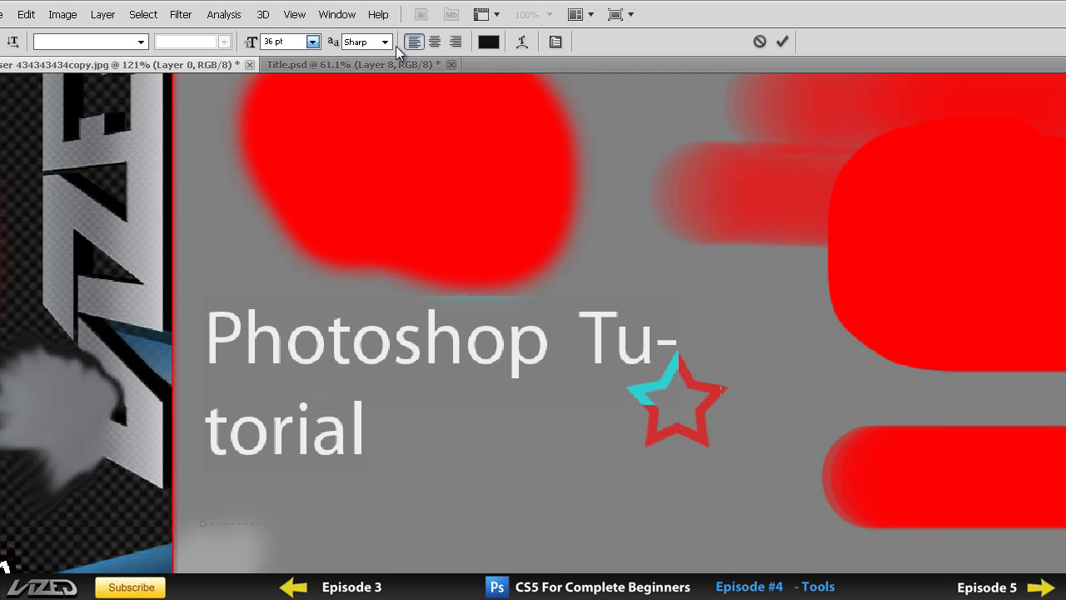
click(430, 43)
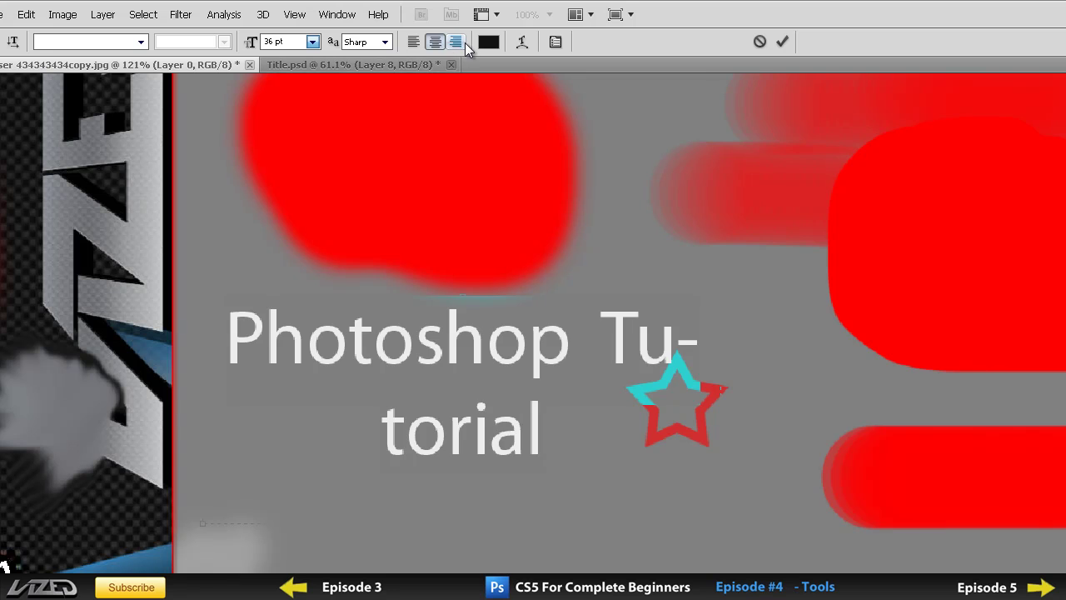
click(450, 47)
- Set the Photoshop Tutorial text colour to red #ef2323 and commit the text edit
click(488, 41)
click(509, 163)
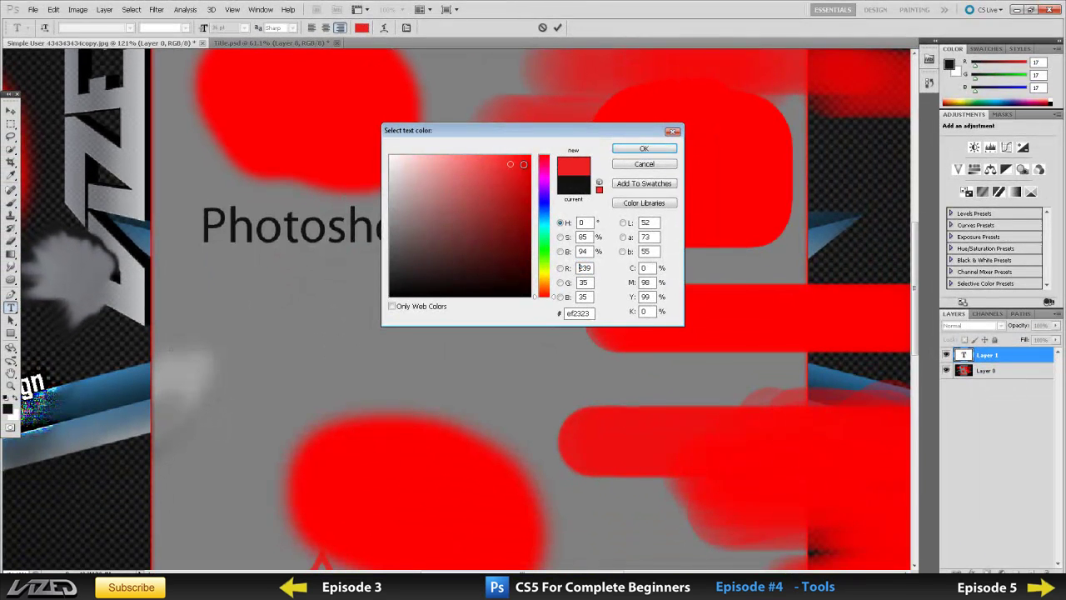
click(643, 149)
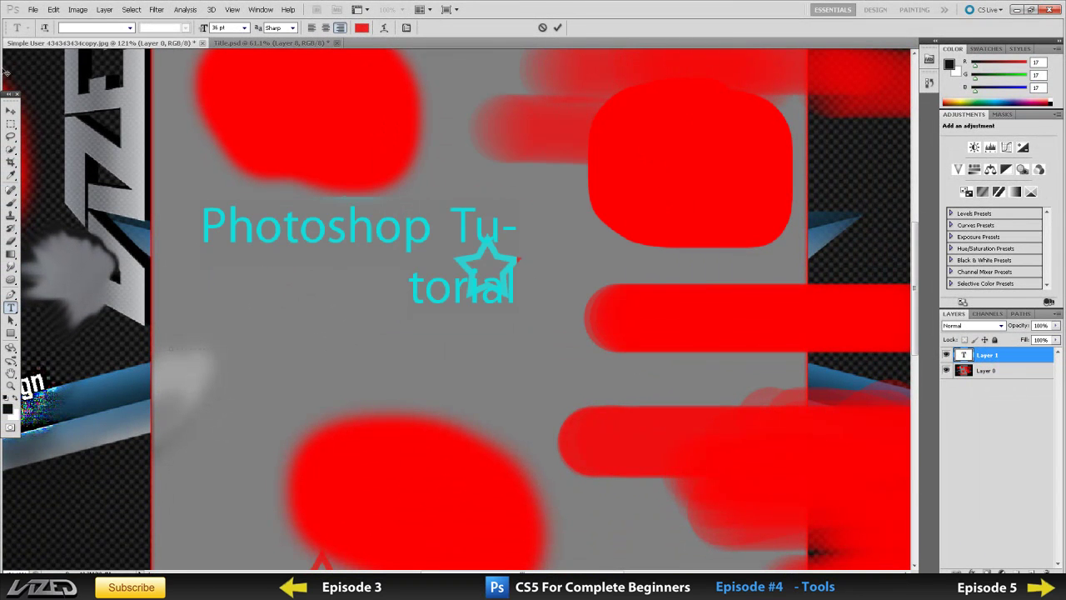
click(9, 111)
scroll(247, 343, down, 2)
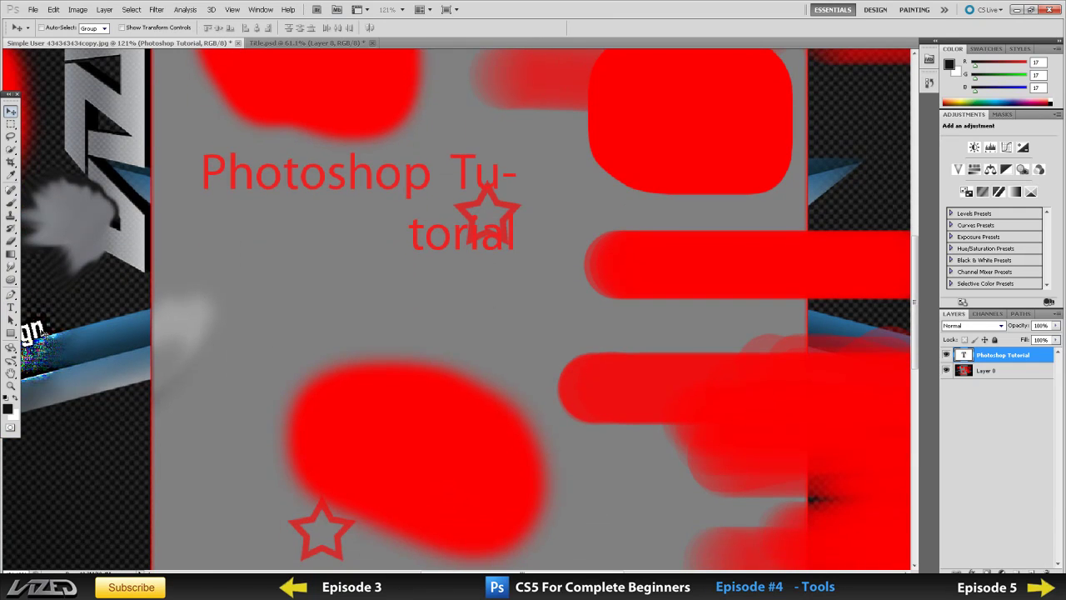
- Draw three black rectangle shapes on the grey panel: one below the lower red blob, one beside it, and a narrow one overlapping the red bar
drag(10, 320, 32, 326)
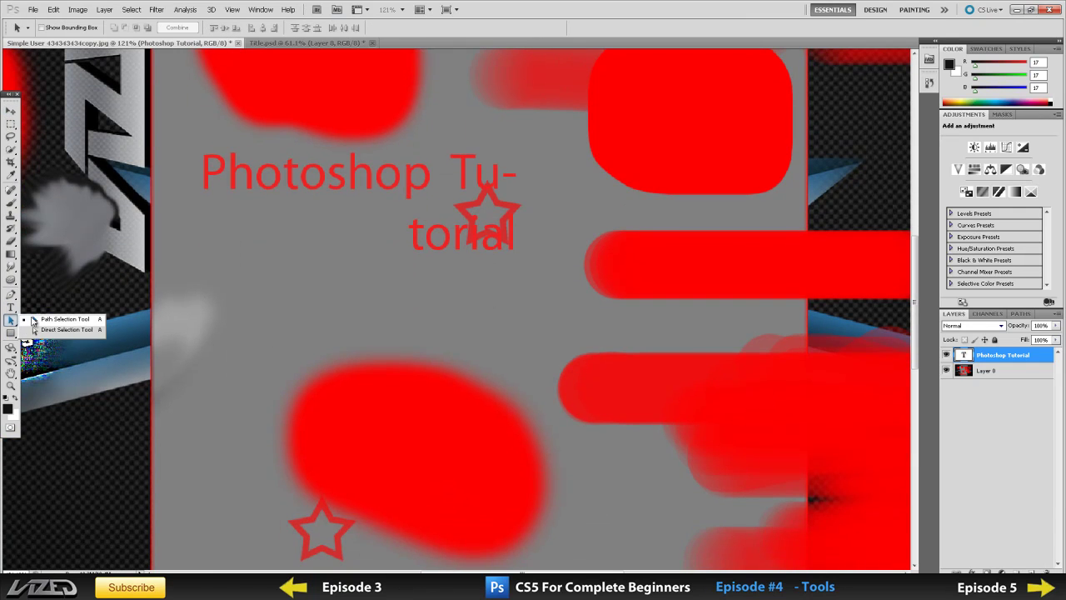
mouse_move(10, 322)
mouse_down()
mouse_move(50, 325)
mouse_move(10, 333)
mouse_move(57, 343)
mouse_move(59, 333)
mouse_up()
scroll(39, 359, down, 2)
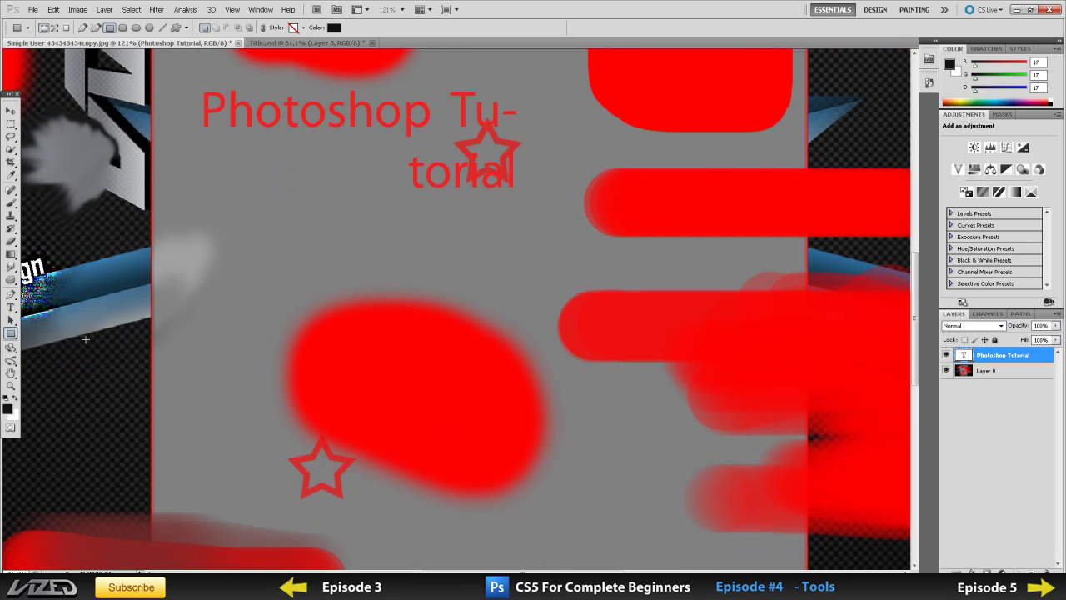
scroll(228, 361, down, 6)
scroll(7, 138, down, 2)
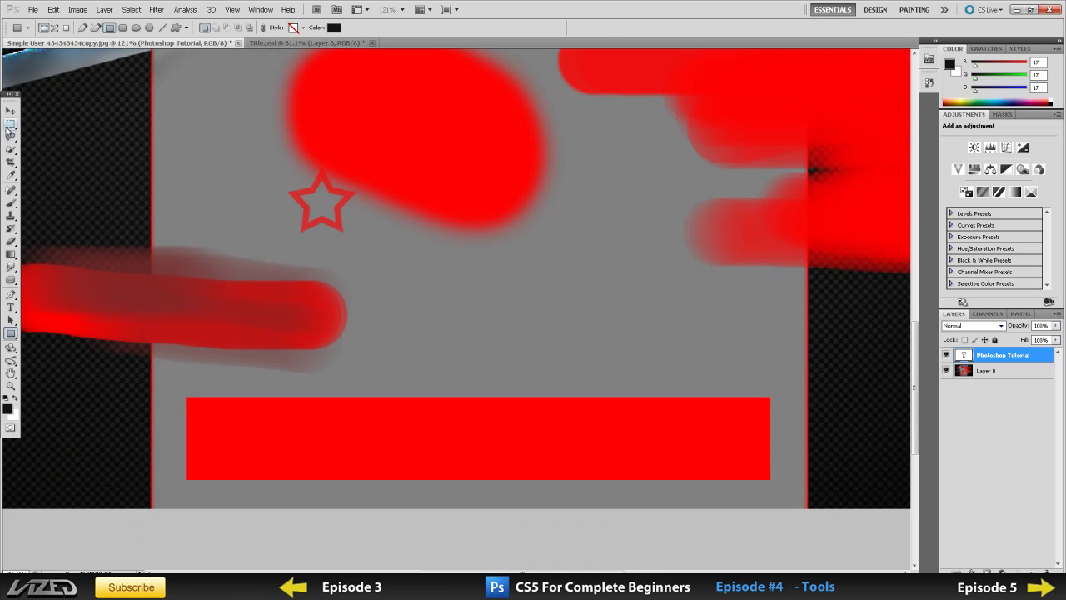
scroll(262, 233, up, 2)
drag(343, 278, 533, 408)
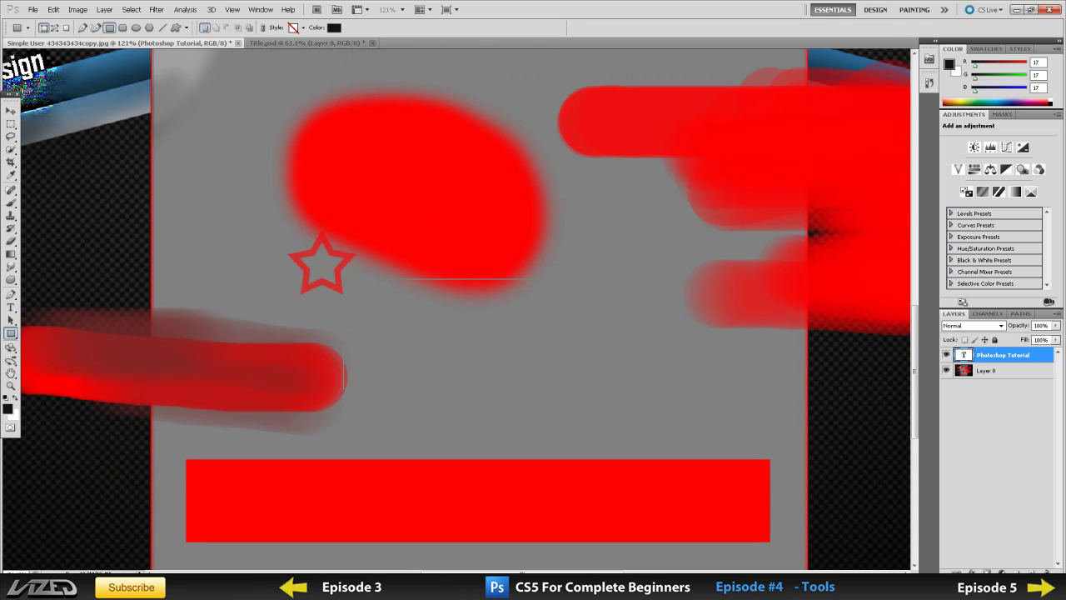
mouse_move(343, 280)
mouse_down()
mouse_move(416, 305)
mouse_move(548, 387)
mouse_up()
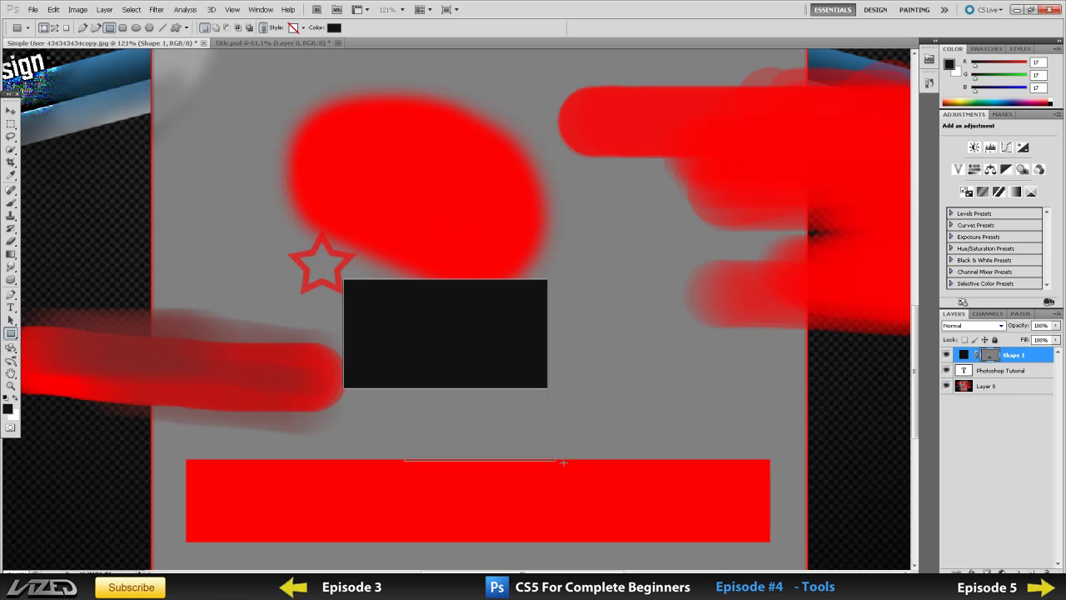
drag(405, 427, 590, 464)
drag(702, 326, 580, 363)
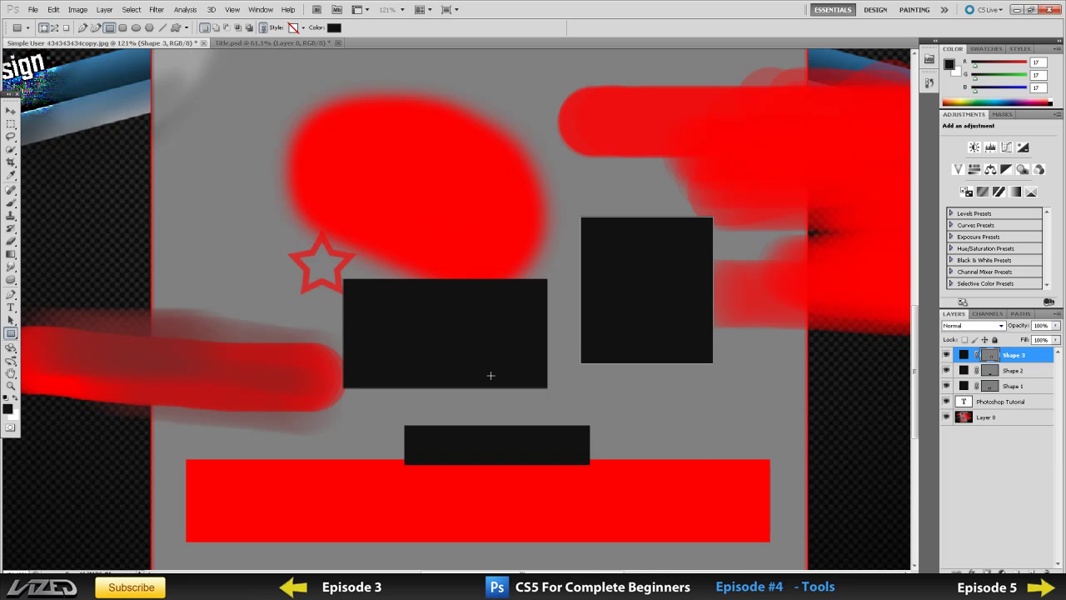
- Draw a black ellipse shape on the grey panel between the Photoshop Tutorial text and the lower red blob
click(12, 333)
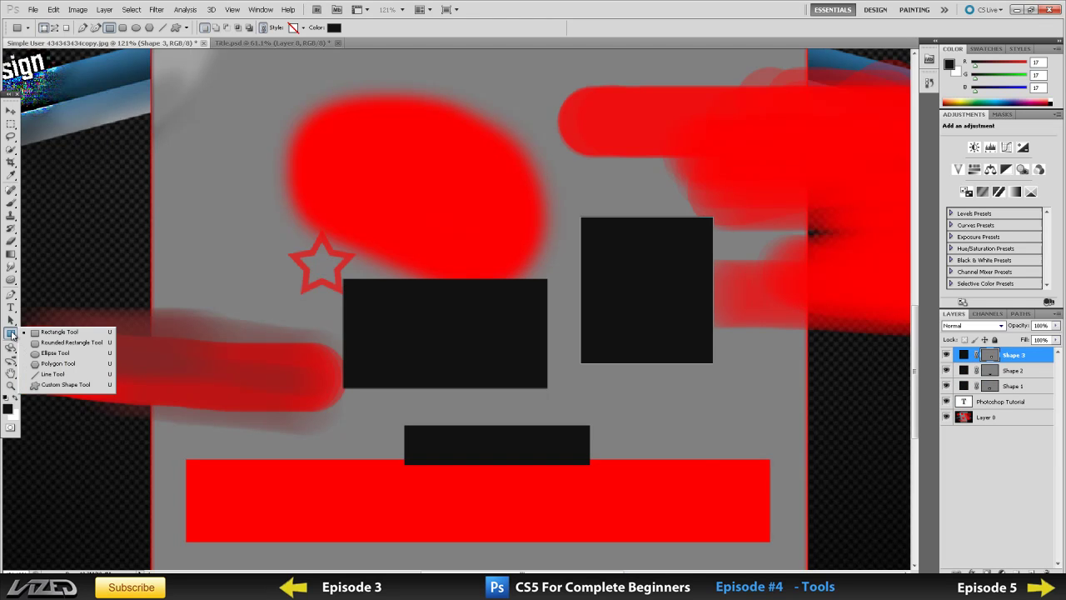
click(65, 353)
scroll(242, 219, up, 5)
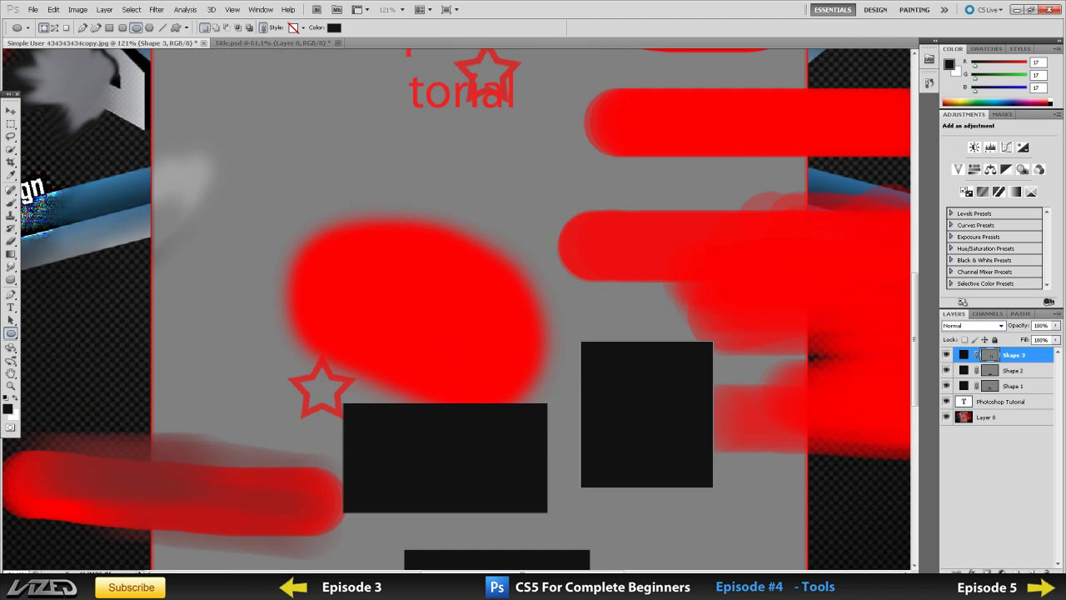
drag(221, 96, 403, 218)
scroll(403, 250, up, 3)
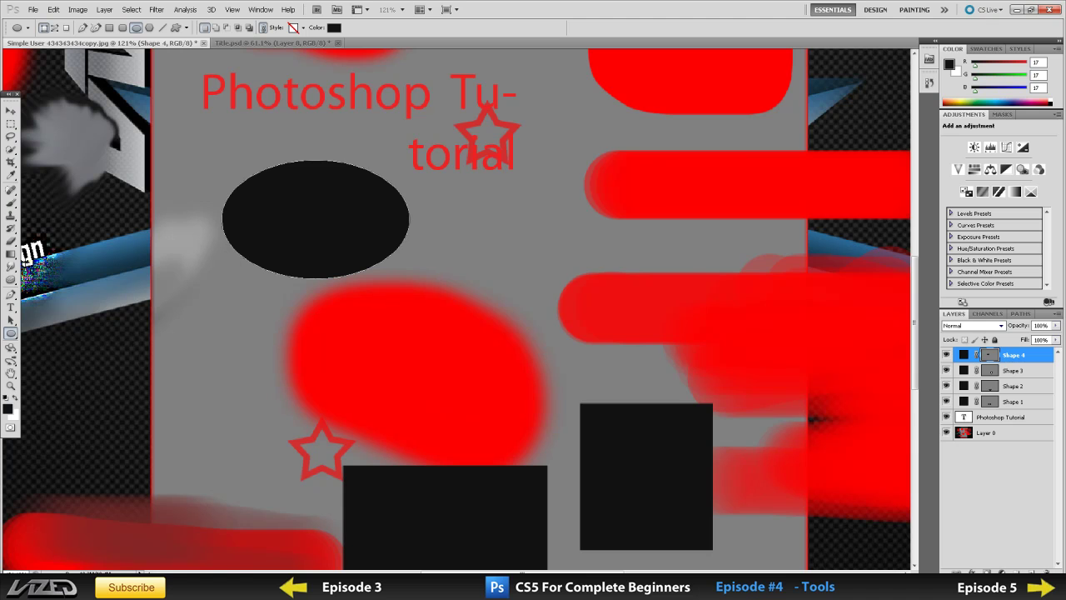
scroll(132, 320, down, 2)
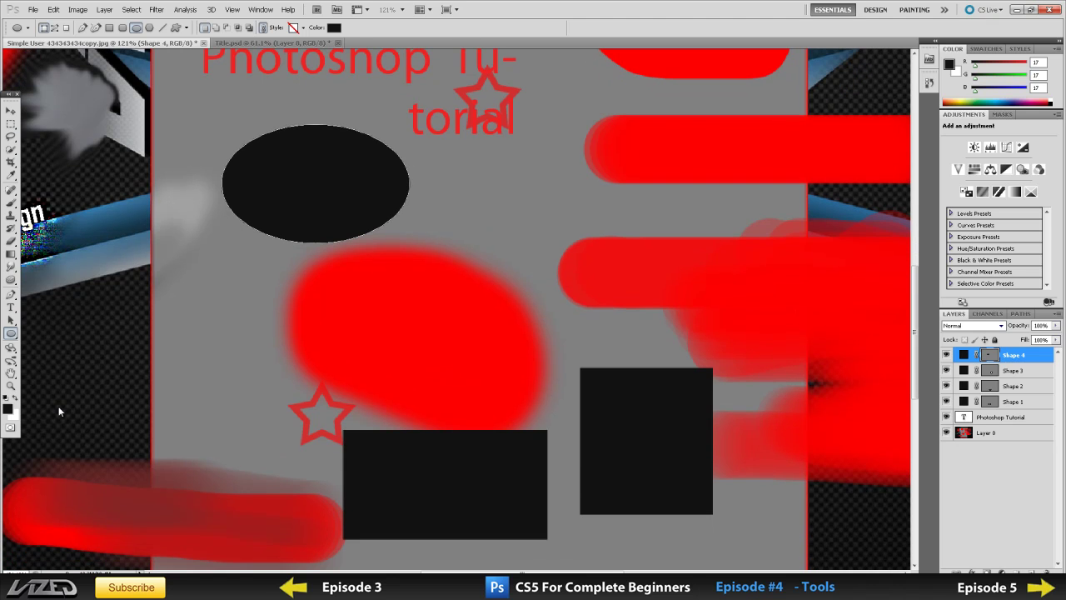
click(10, 346)
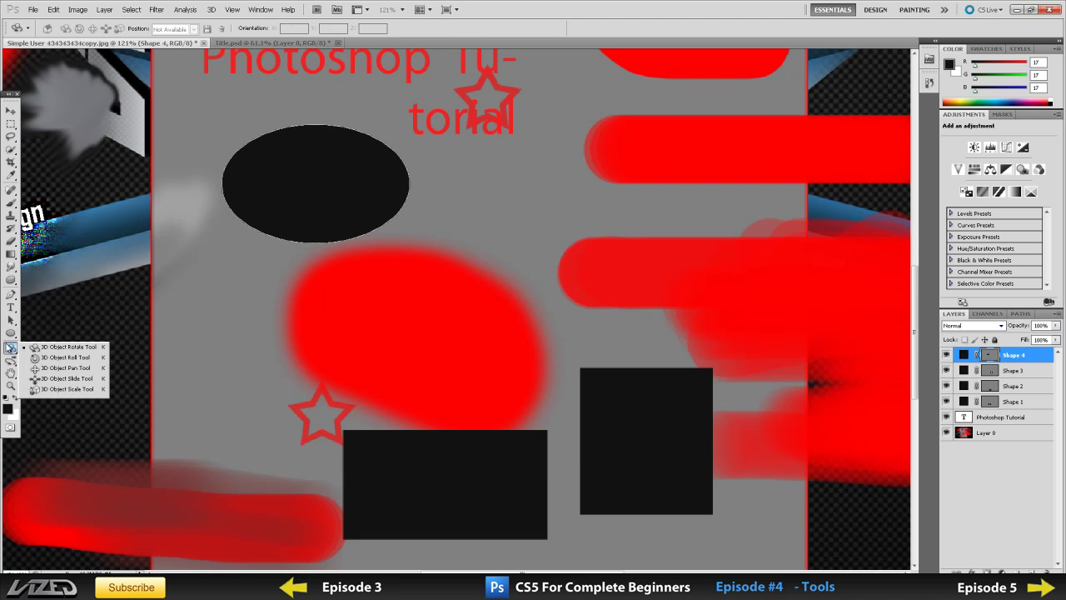
click(11, 371)
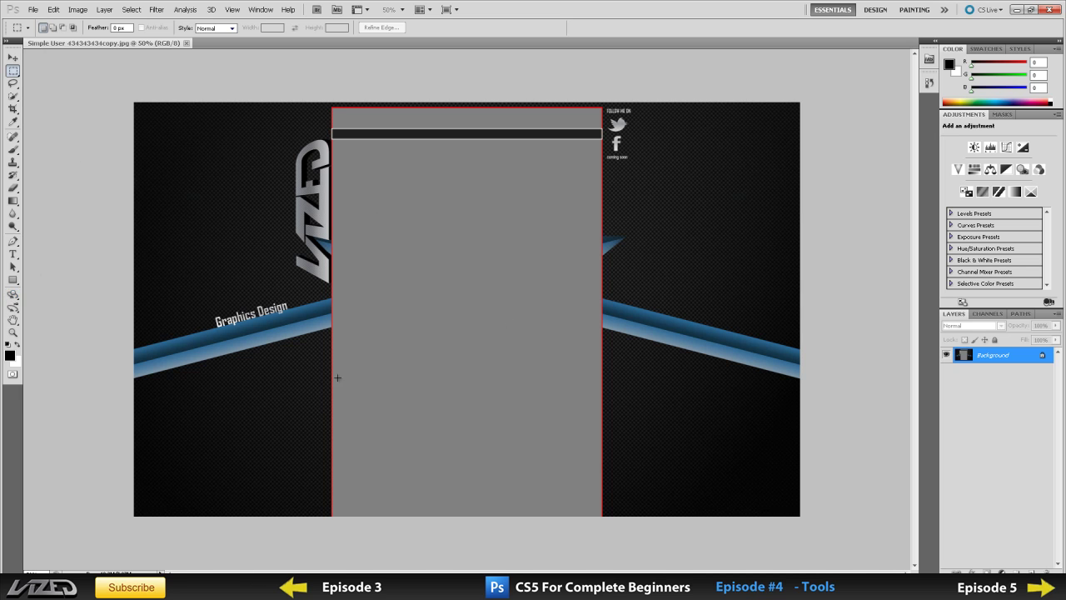
- Magnify the image, pan around it with the Hand tool, and zoom back out to the whole design
click(12, 320)
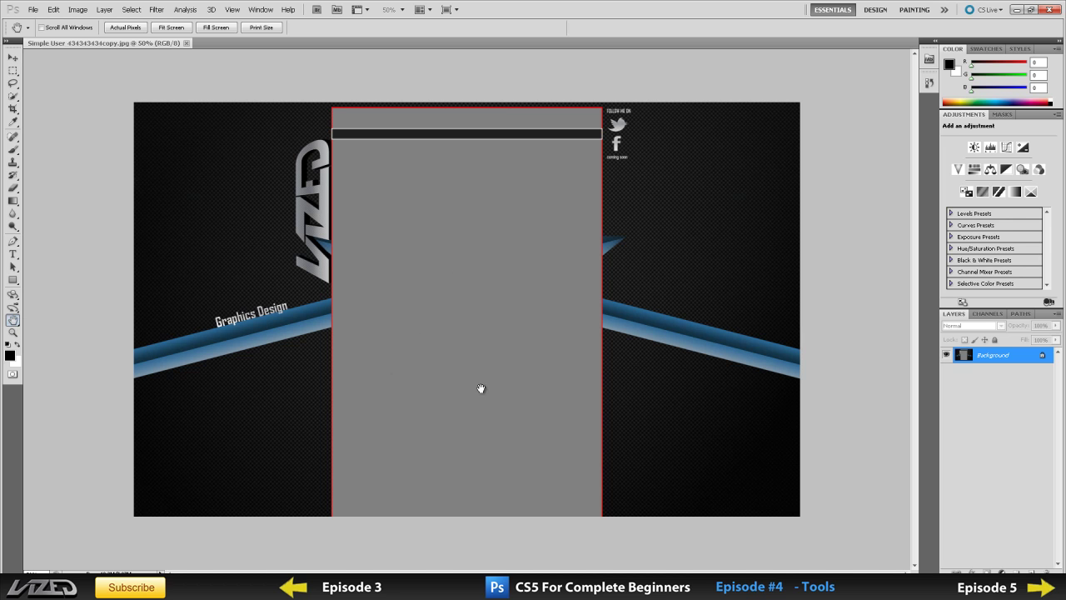
scroll(508, 235, up, 3)
scroll(508, 236, up, 8)
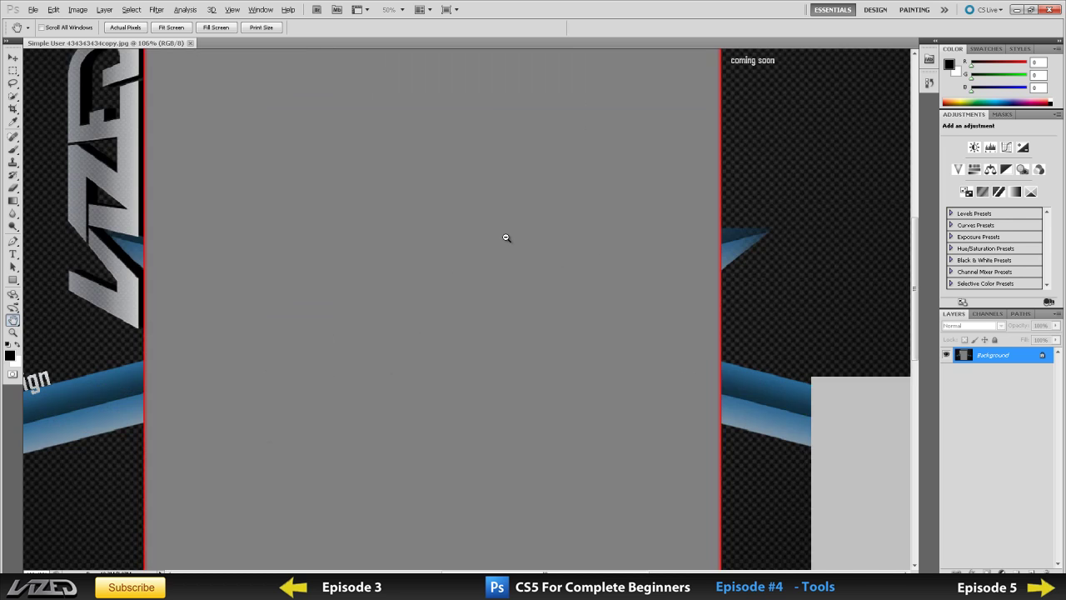
drag(562, 228, 252, 414)
drag(446, 79, 547, 362)
scroll(547, 362, down, 7)
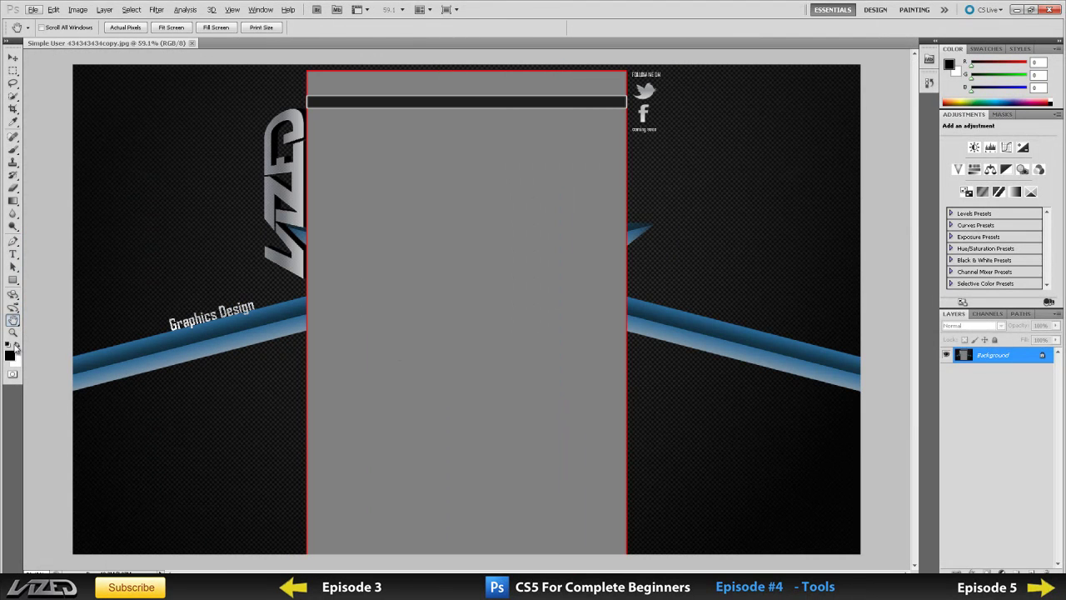
- Try the Zoom tool on the grey panel, zooming in and out once before magnifying it to 200%
click(13, 334)
click(417, 297)
alt+click(417, 297)
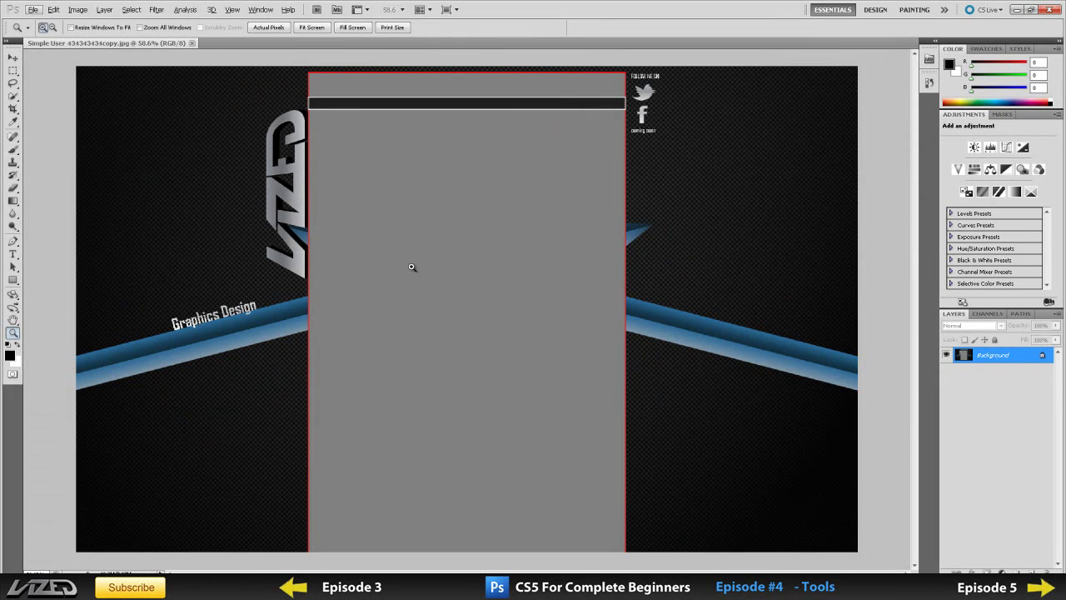
click(411, 267)
click(470, 389)
click(447, 280)
- Zoom out one level and fit the image on screen, then magnify it to 500% and fit it on screen again
right_click(447, 282)
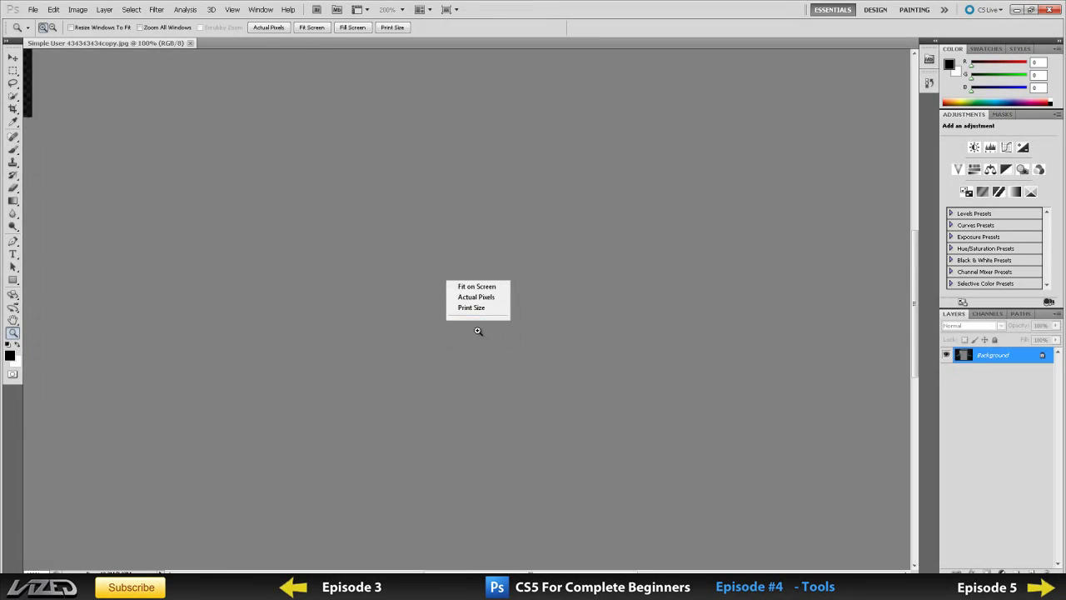
click(481, 333)
right_click(458, 280)
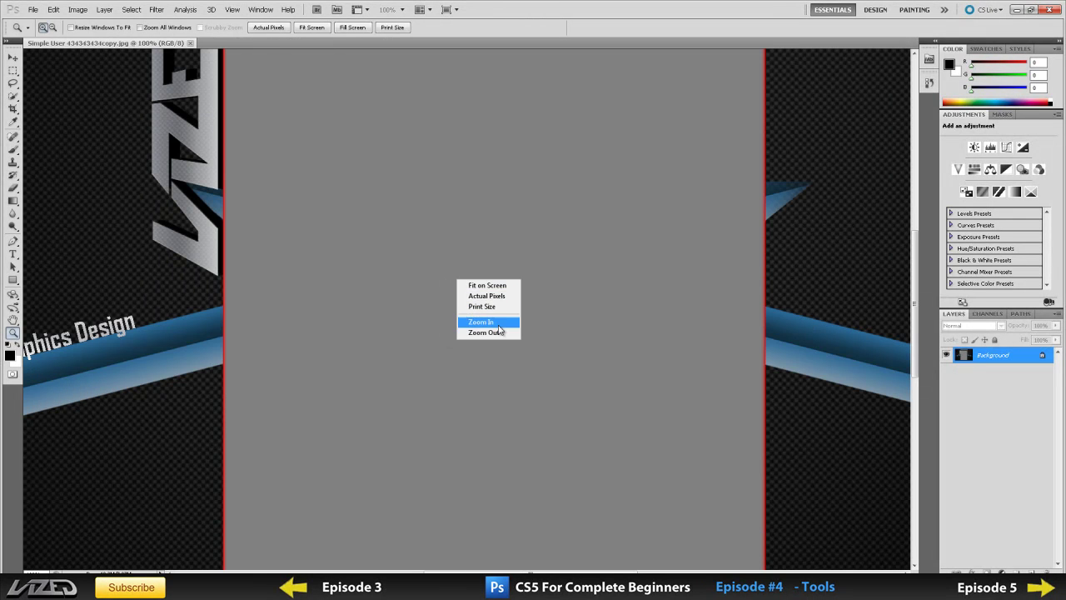
click(486, 286)
scroll(461, 296, up, 6)
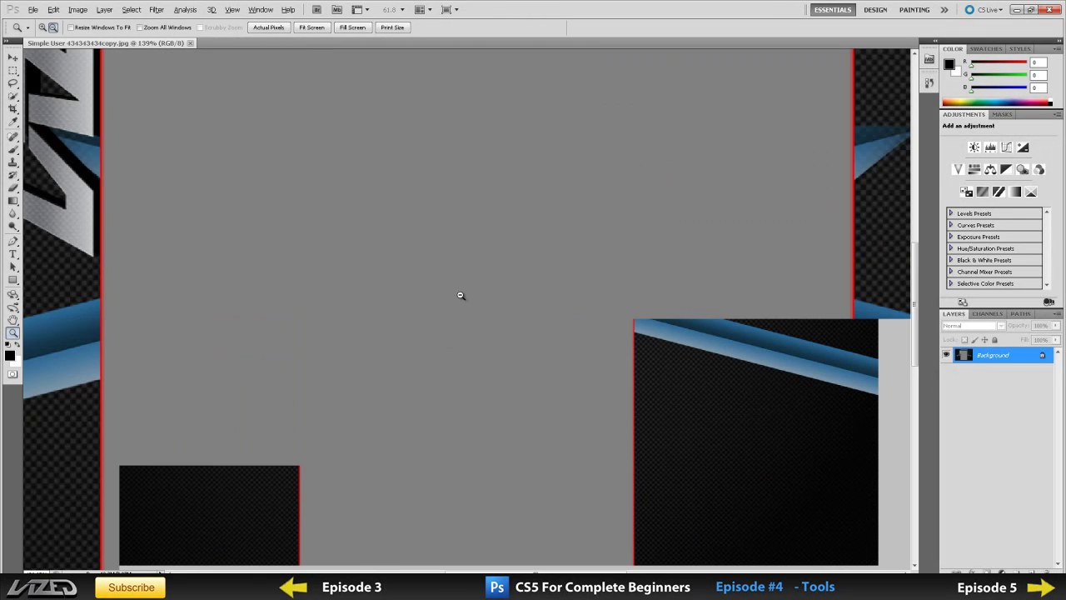
right_click(460, 299)
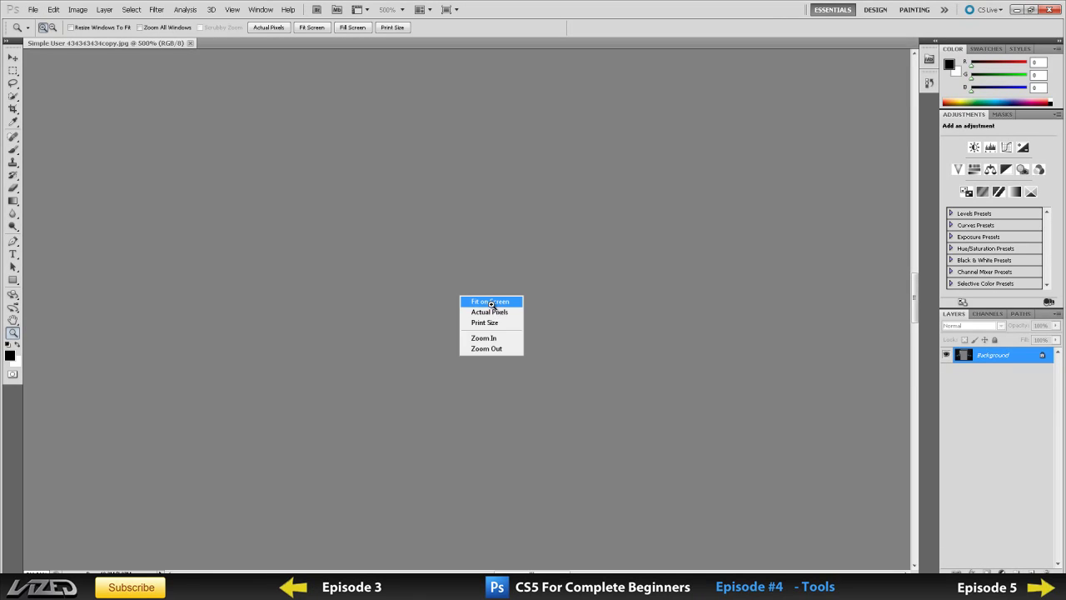
click(491, 303)
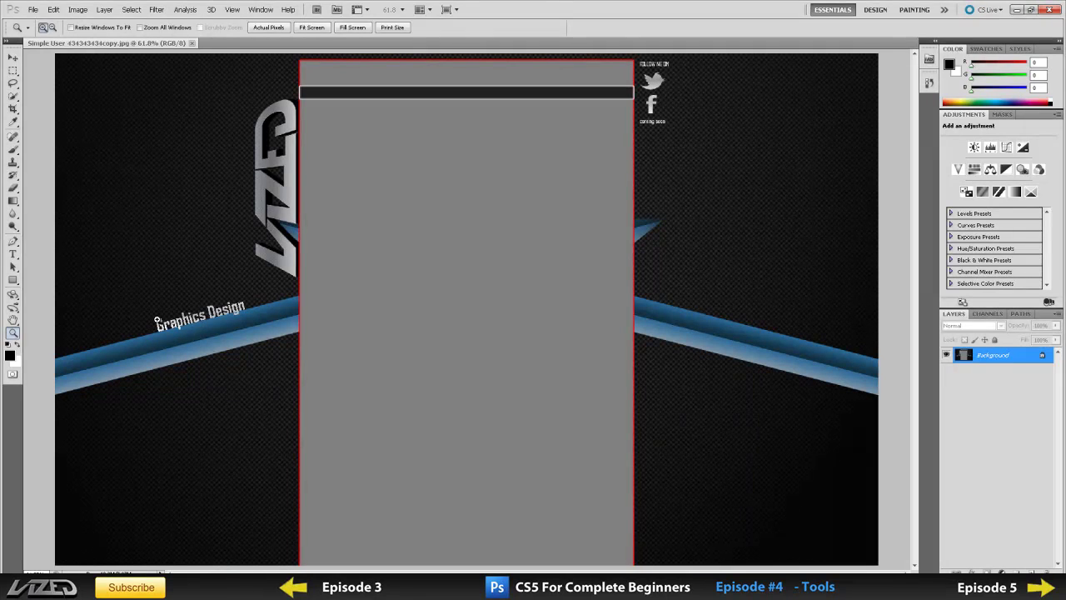
- Zoom in and out on the grey panel repeatedly, finishing with the whole image in view
key(alt)
scroll(426, 379, up, 5)
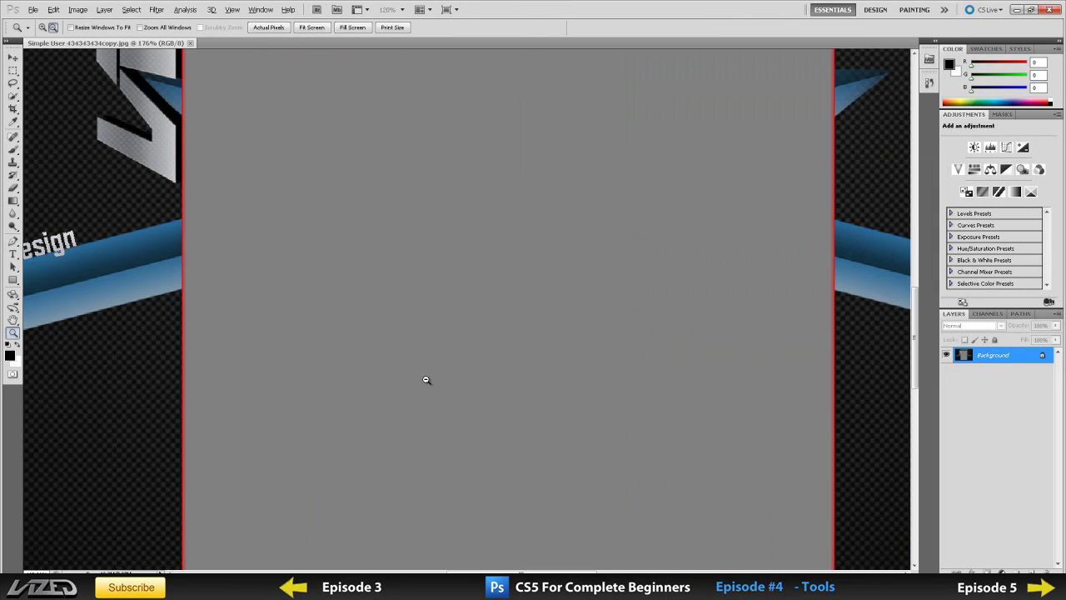
scroll(426, 379, down, 6)
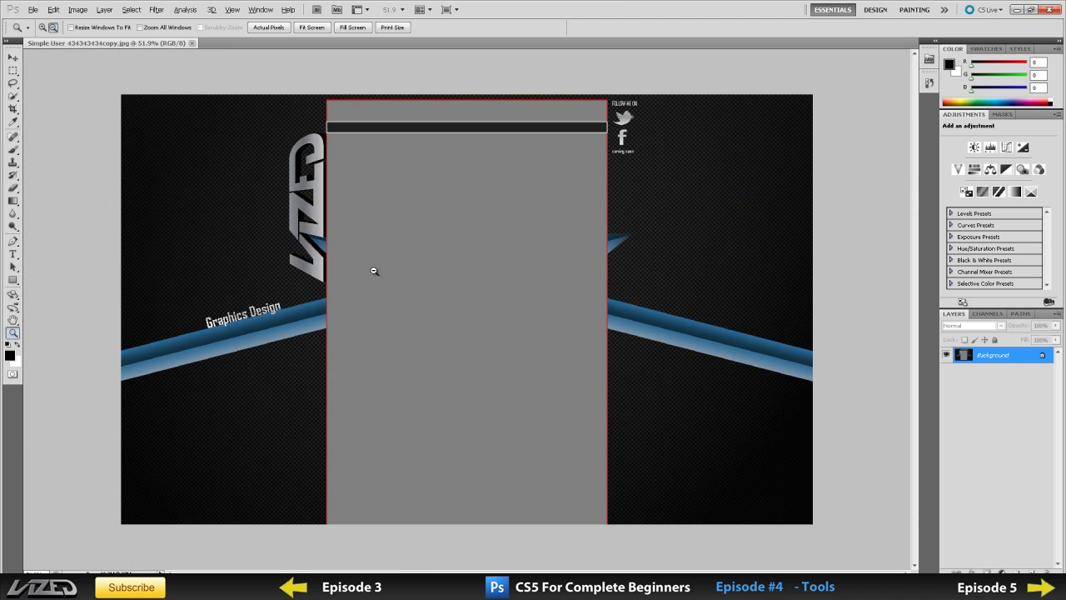
key(alt)
scroll(431, 371, up, 3)
scroll(431, 372, down, 3)
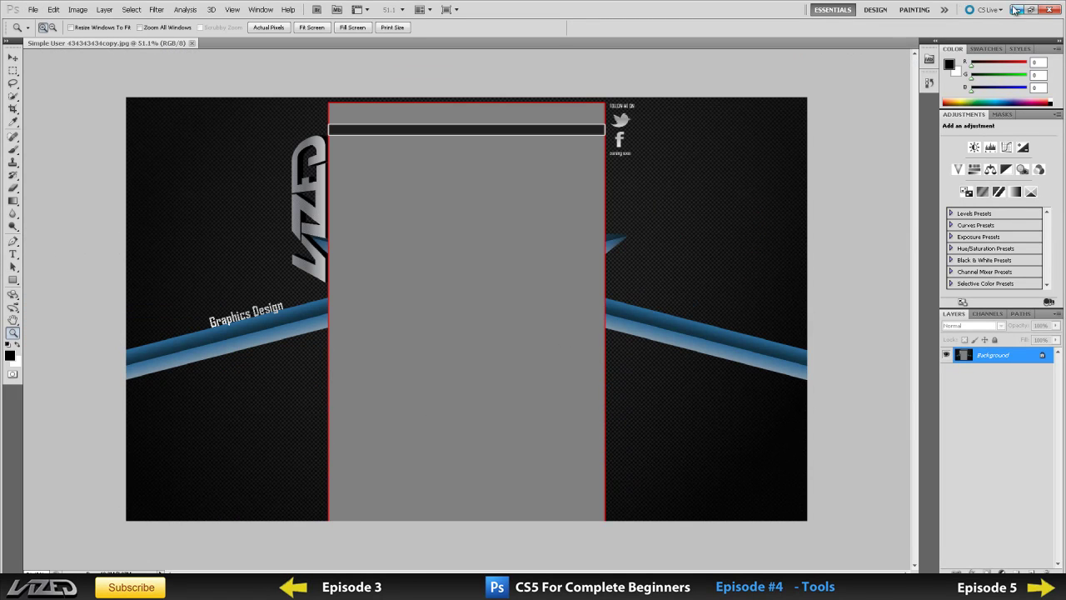